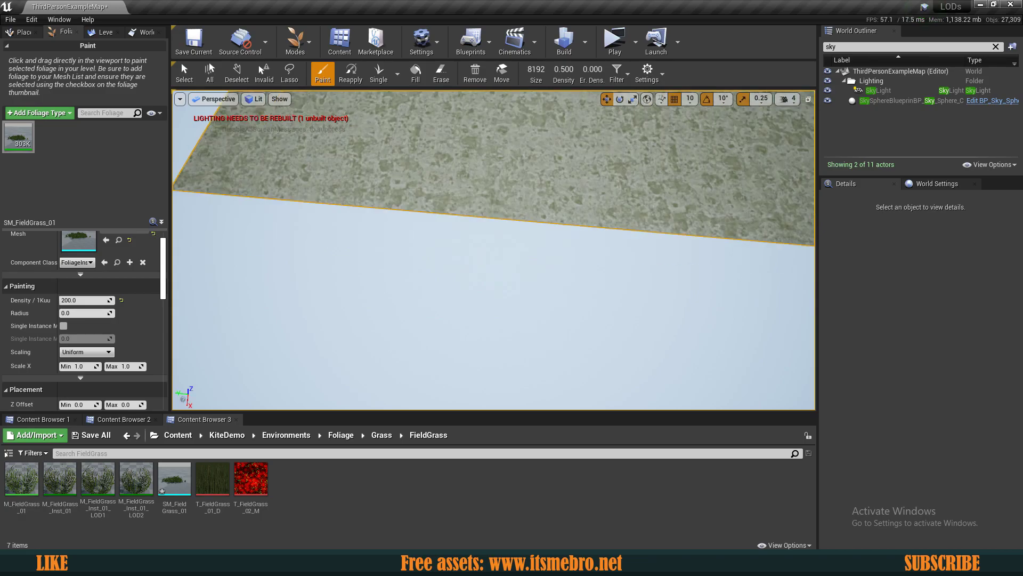
- Examine the landscape plane in the level from several distances and angles
key("w")
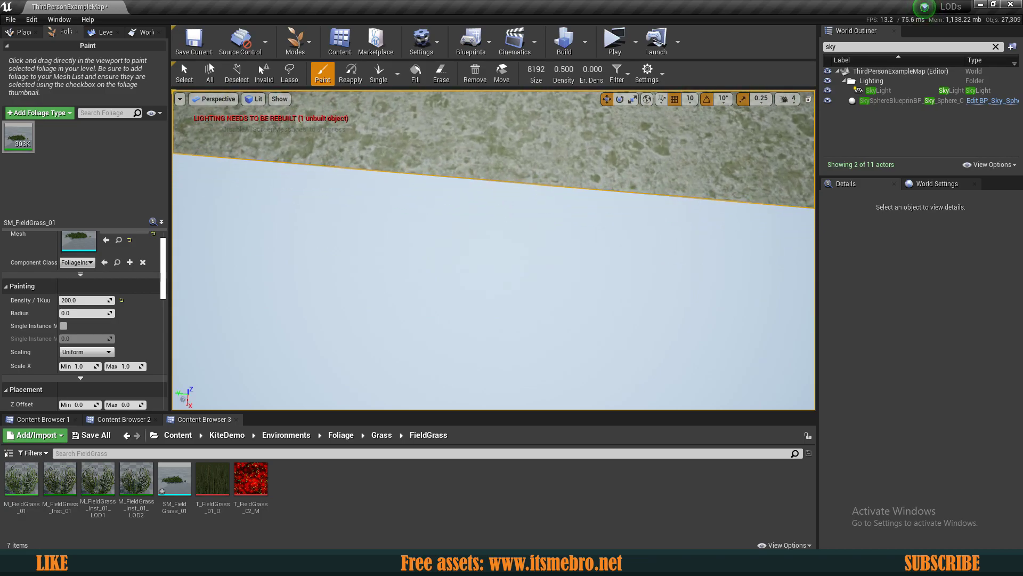
key("w")
right_click_drag(494, 249, 502, 131)
key("w")
key("s")
key("s")
left_click(13, 150)
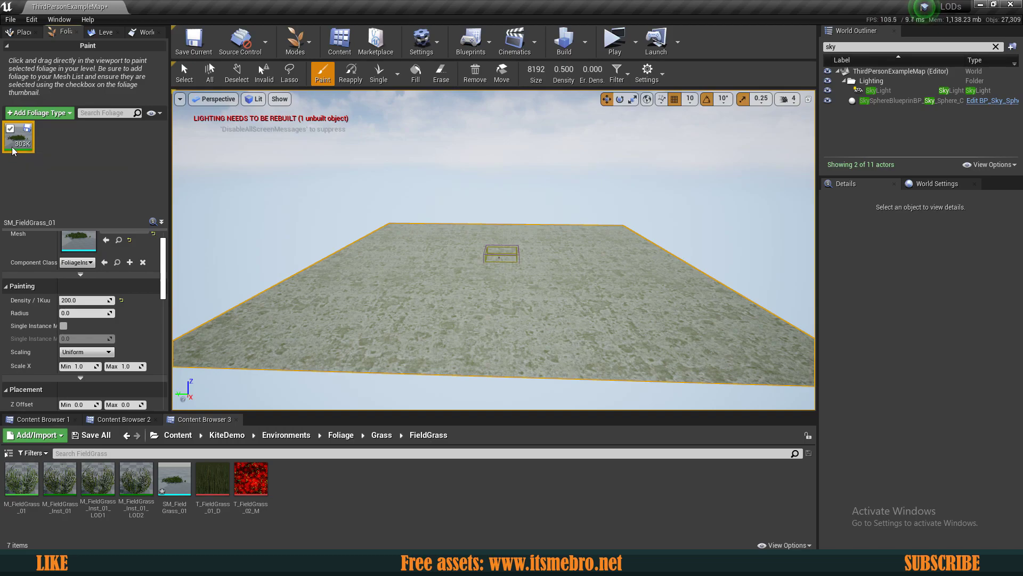
right_click_drag(339, 198, 340, 144)
key("w")
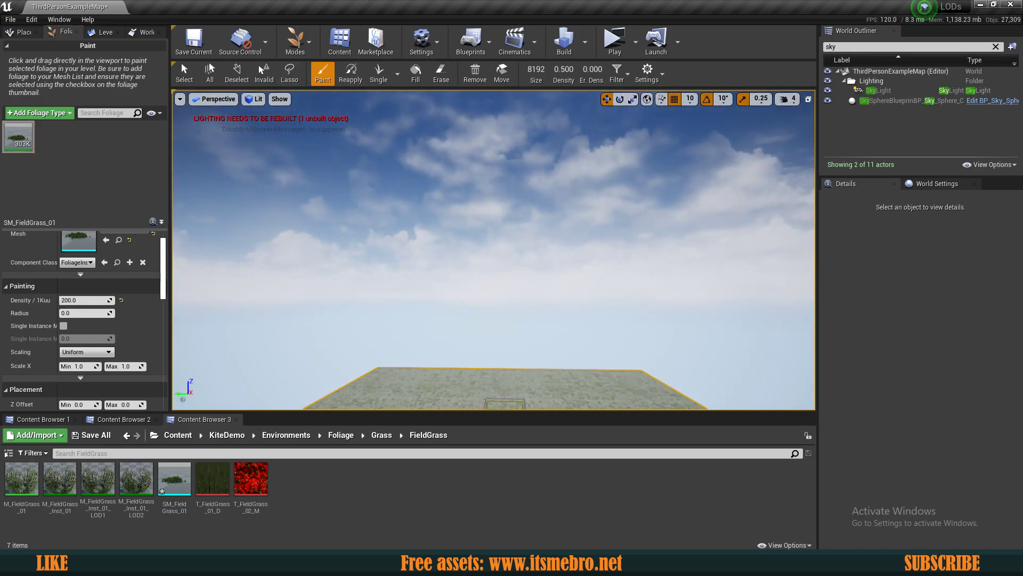
mouse_move(352, 206)
right_mouse_down()
mouse_move(356, 242)
mouse_move(377, 222)
mouse_move(371, 244)
right_mouse_up()
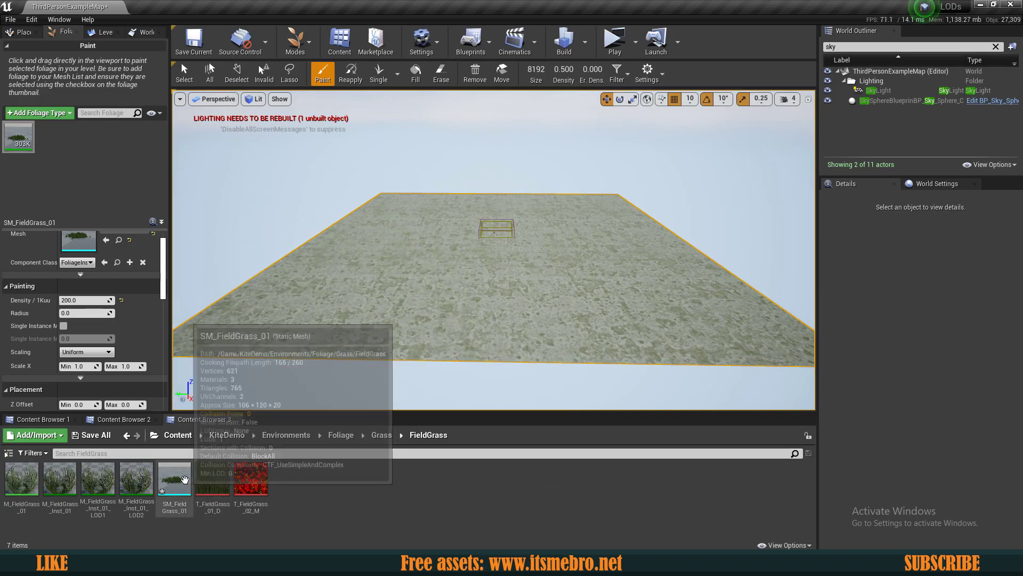
- Open the SM_FieldGrass_01 static mesh for editing and bring the whole grass clump into view
left_click(183, 479)
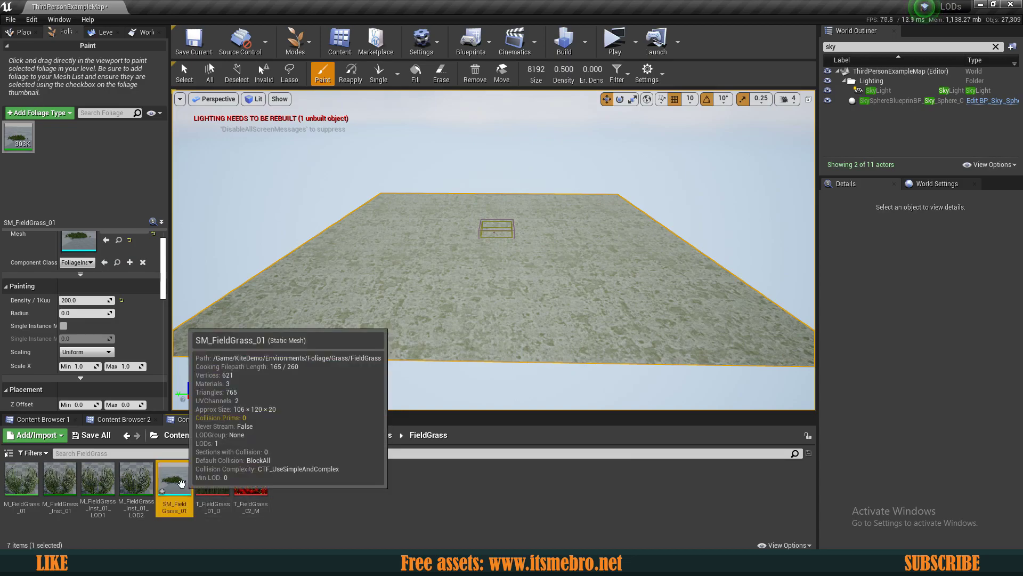
double_click(181, 483)
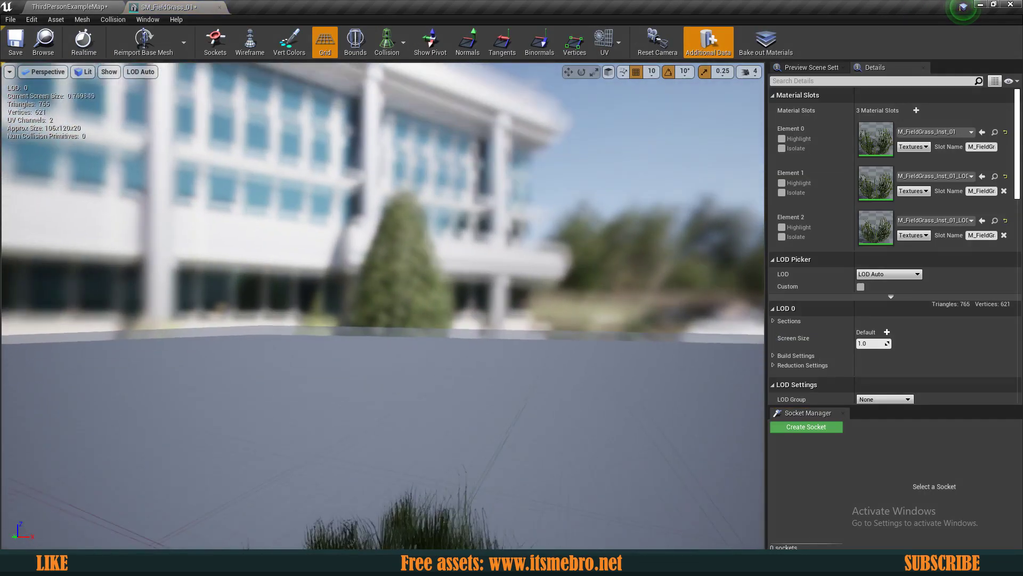
right_click_drag(383, 305, 381, 395)
right_click_drag(543, 330, 584, 295)
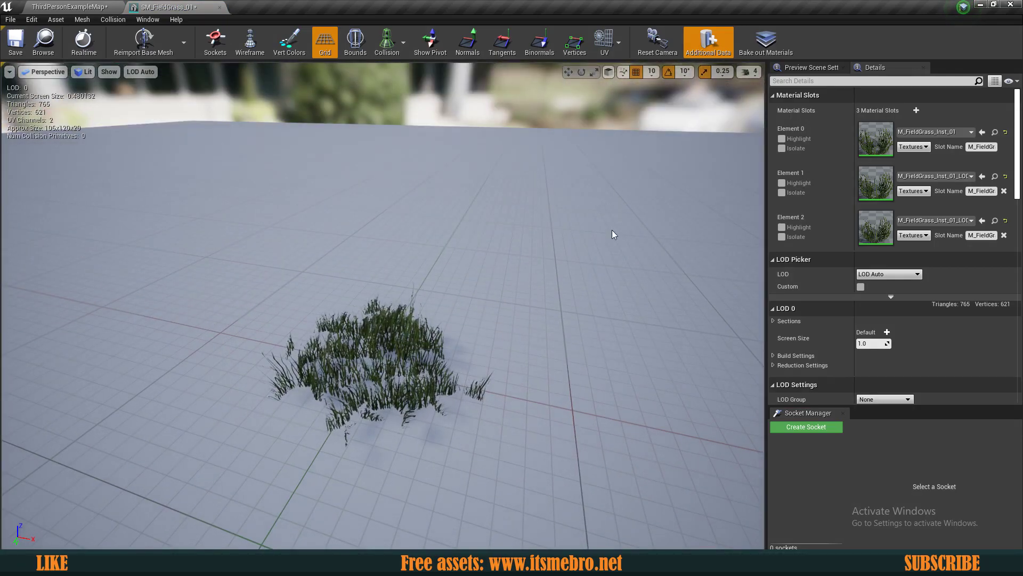
- Disable Auto Compute LOD Distance for the grass mesh, set the number of LODs to 3 and apply the changes
scroll(935, 277, "down", 5)
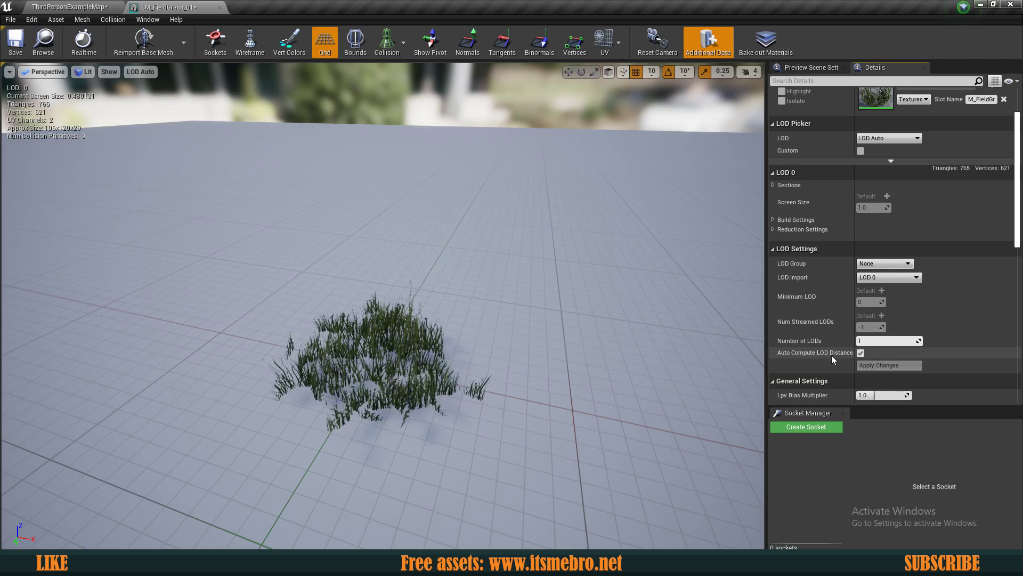
left_click(860, 353)
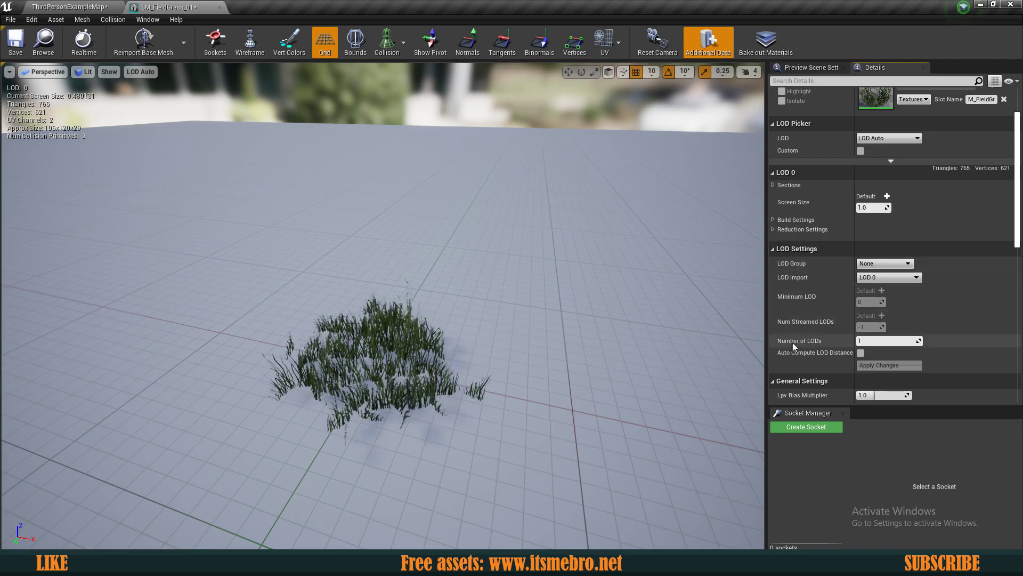
left_click_drag(861, 341, 866, 340)
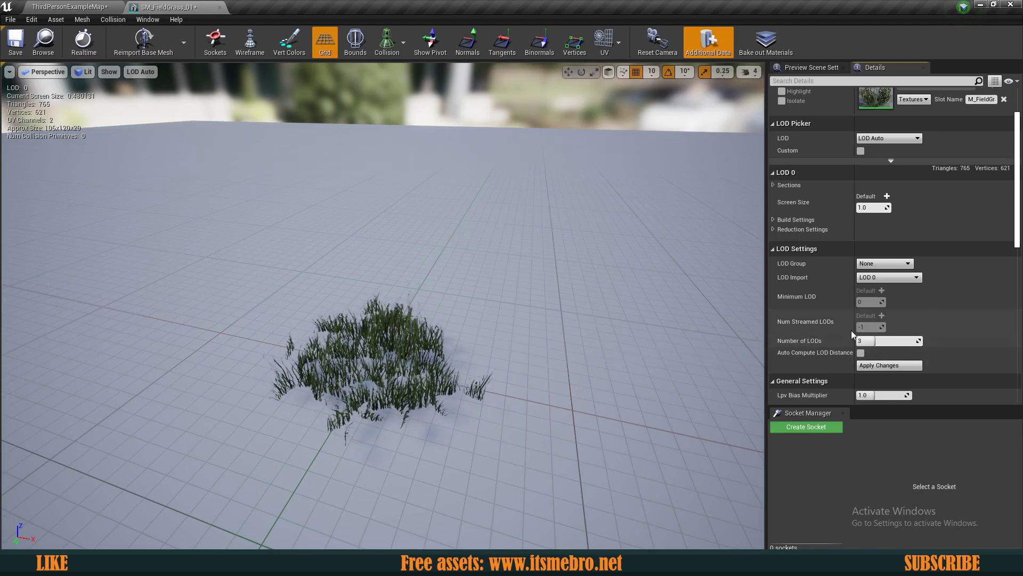
left_click(875, 366)
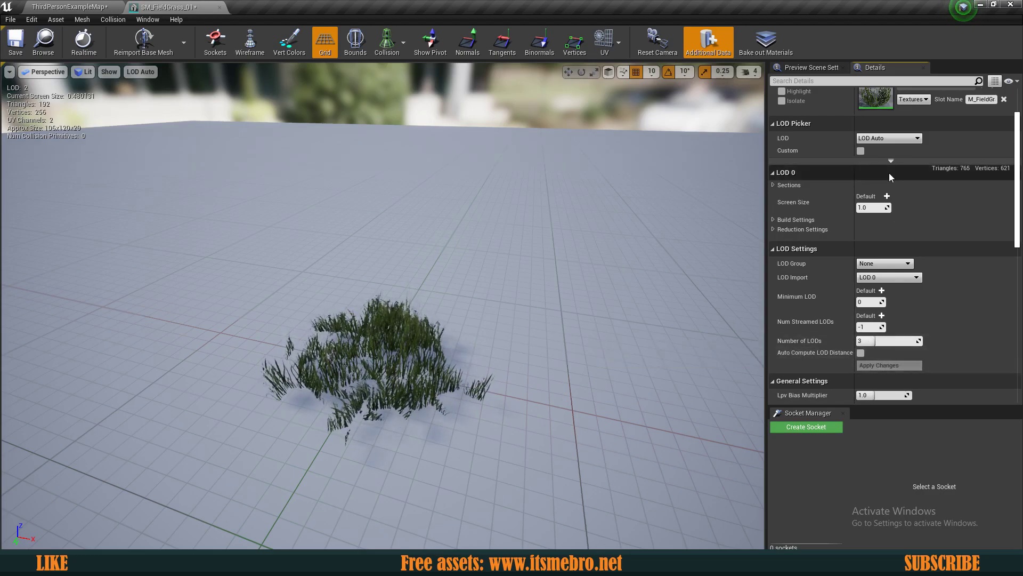
- Preview the grass mesh at LOD 0 and compare it with the LOD Auto display
scroll(814, 157, "up", 2)
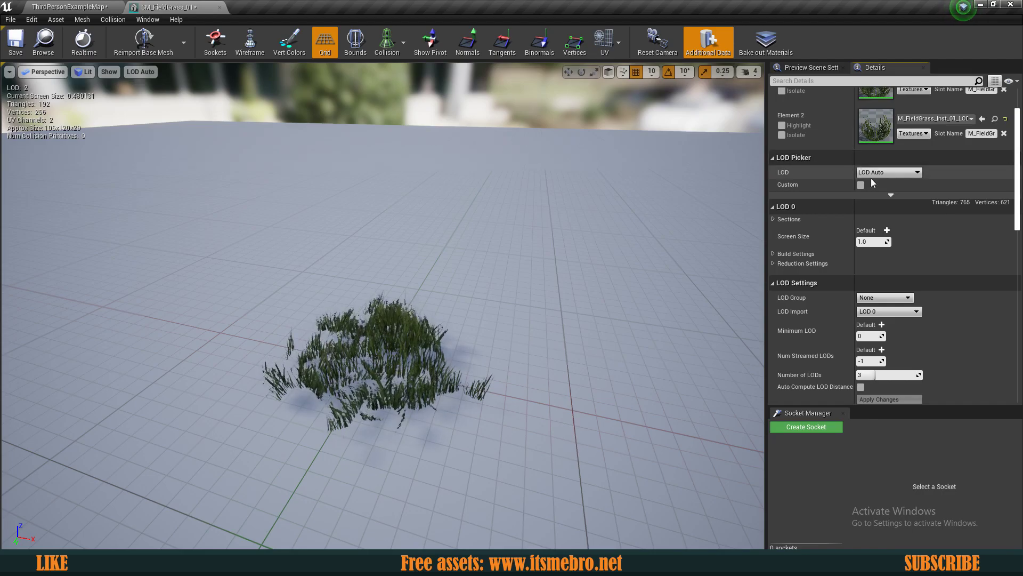
left_click(874, 175)
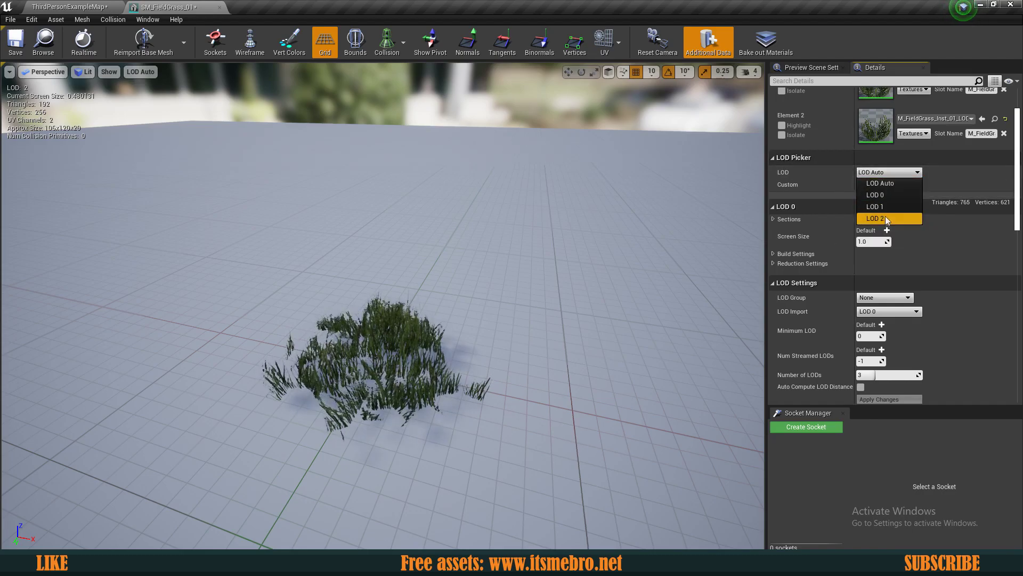
left_click(886, 194)
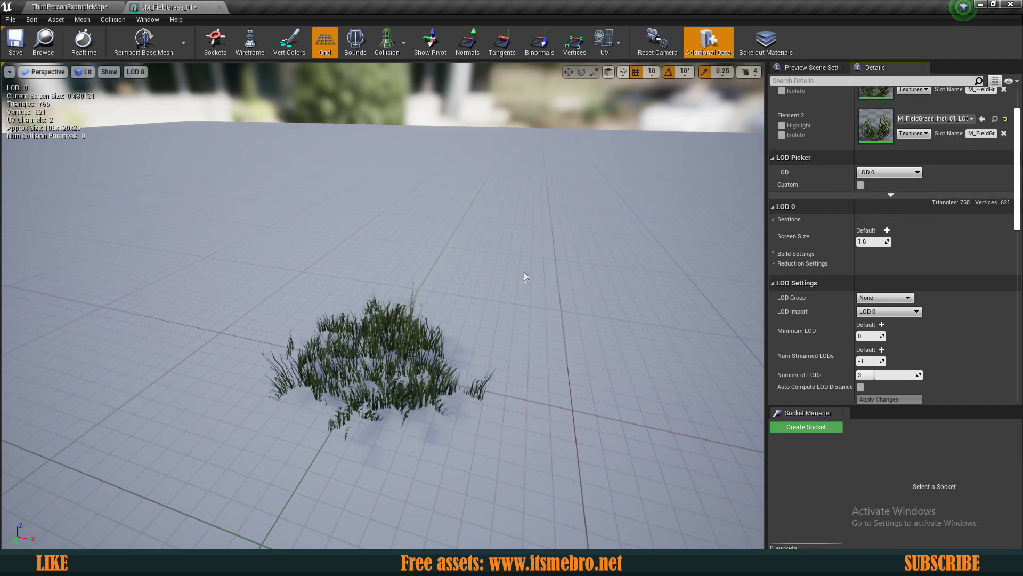
right_click_drag(489, 285, 554, 278)
left_click(881, 174)
left_click(878, 187)
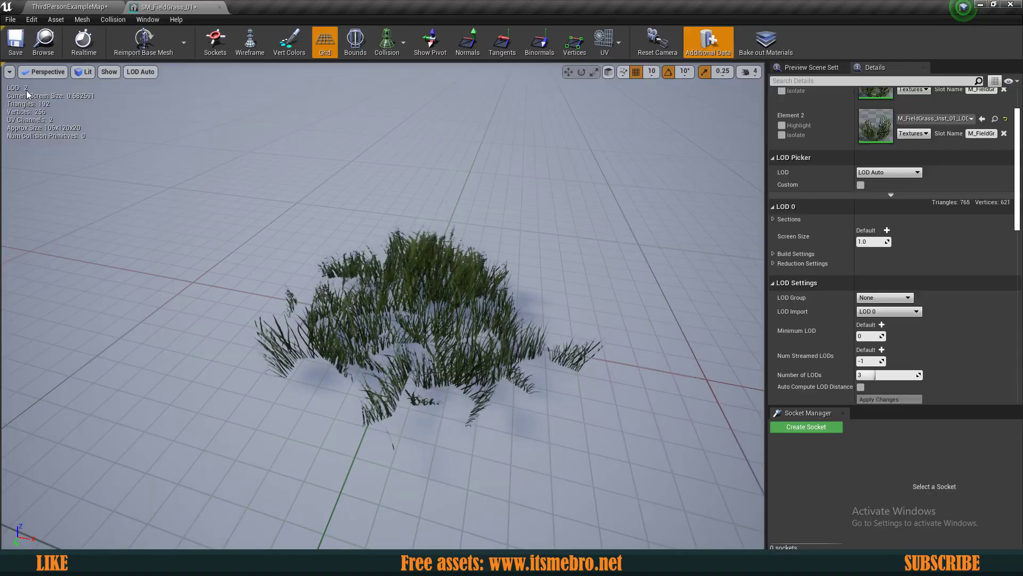
mouse_move(61, 117)
right_mouse_down()
mouse_move(62, 101)
mouse_move(62, 114)
right_mouse_up()
mouse_move(94, 175)
right_mouse_down()
mouse_move(94, 149)
mouse_move(94, 165)
right_mouse_up()
mouse_move(95, 138)
left_mouse_down()
mouse_move(95, 171)
mouse_move(95, 157)
left_mouse_up()
- Display LOD 1 of the grass mesh, check its current screen size from farther away and set its Screen Size to 0.25
left_click(880, 173)
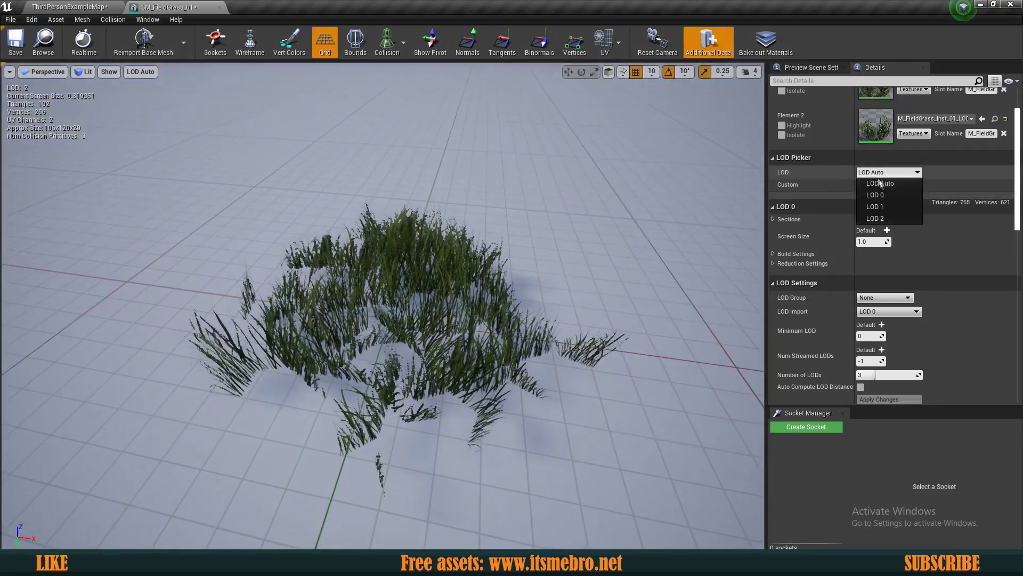
left_click(881, 207)
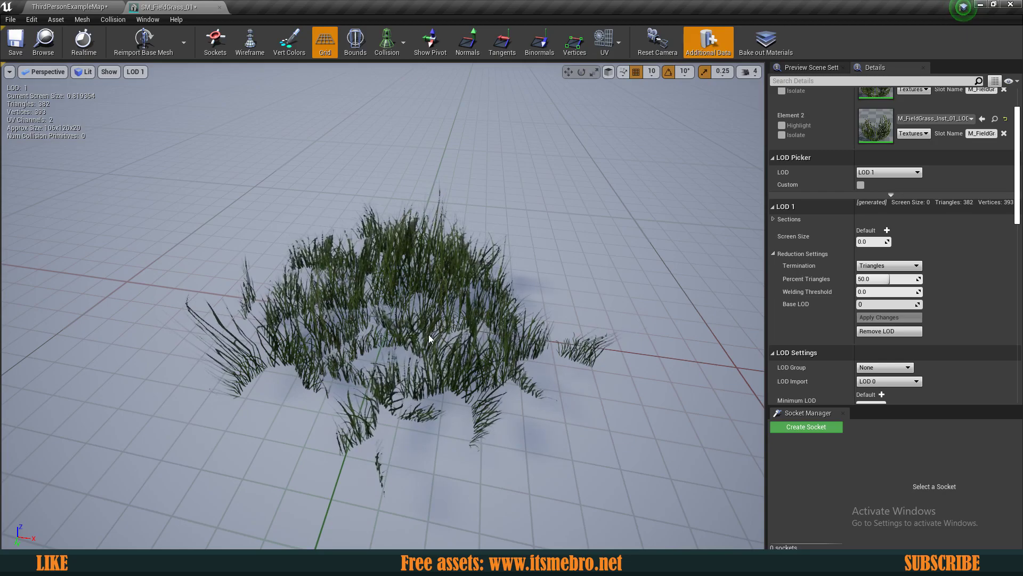
right_click_drag(429, 338, 448, 270)
key("s")
key("s")
key("s")
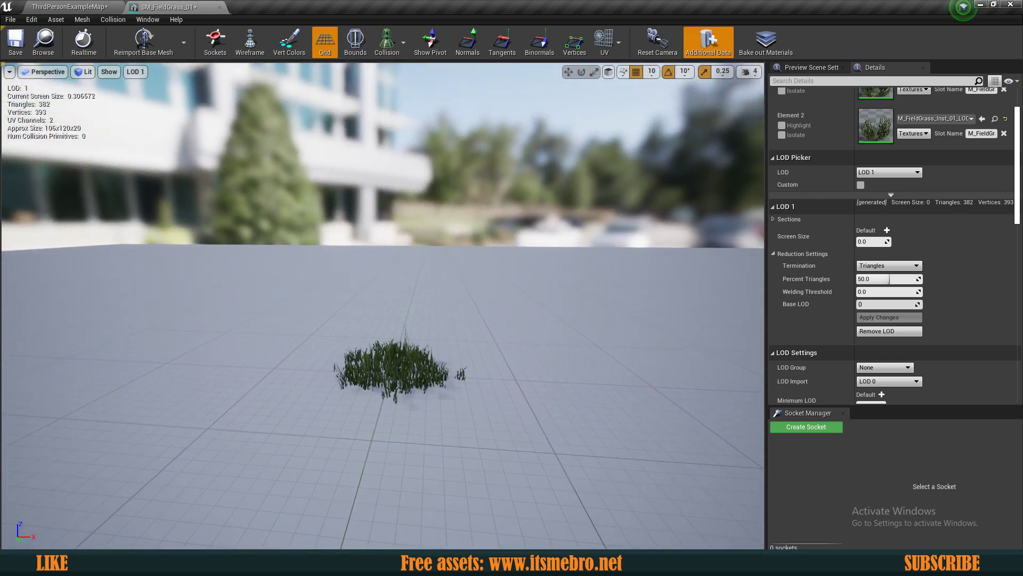
key("s")
right_click_drag(475, 337, 482, 376)
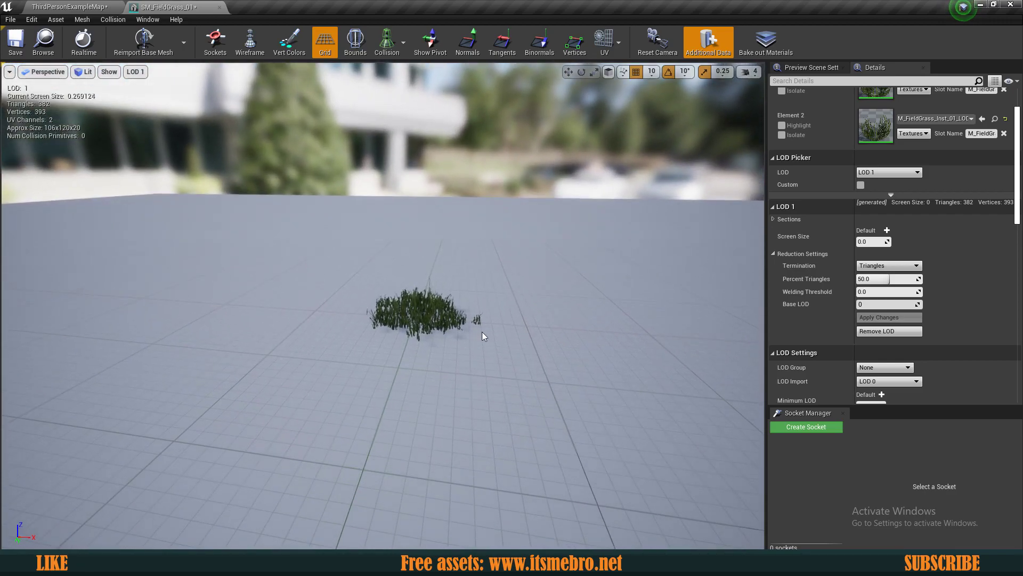
right_click_drag(401, 341, 421, 352)
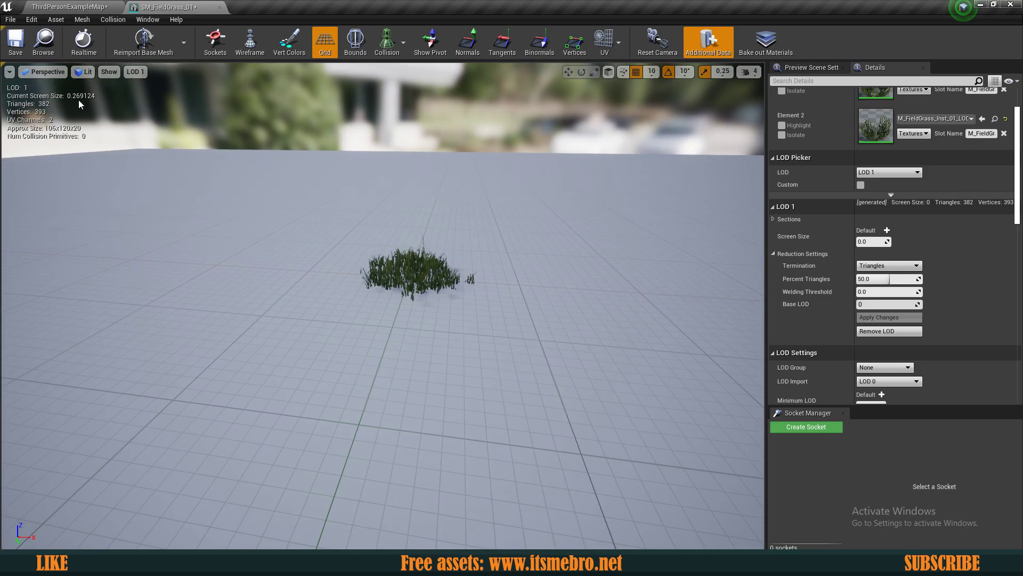
right_click_drag(169, 156, 170, 185, "alt")
right_click_drag(240, 199, 240, 184, "alt")
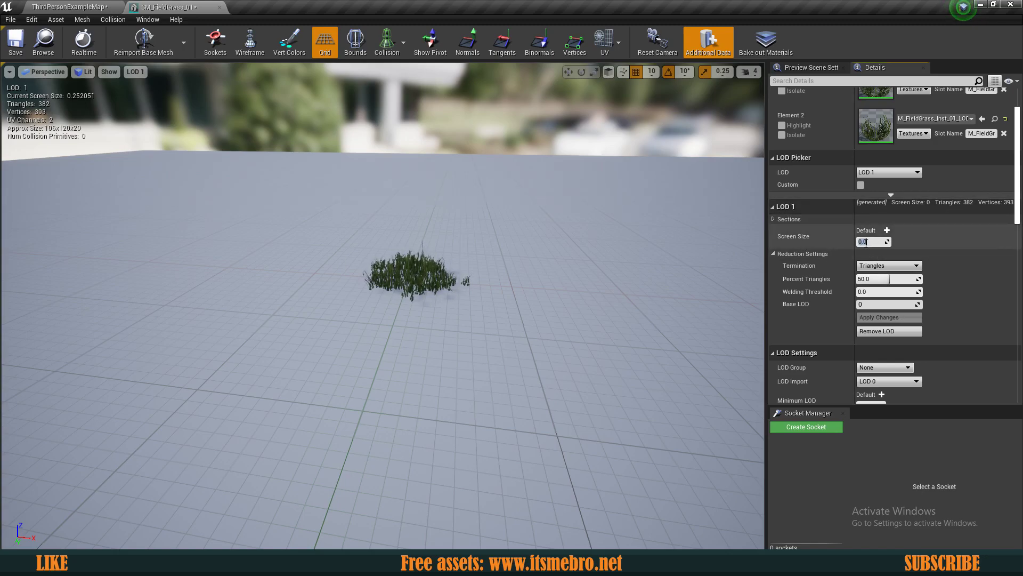
type(".25")
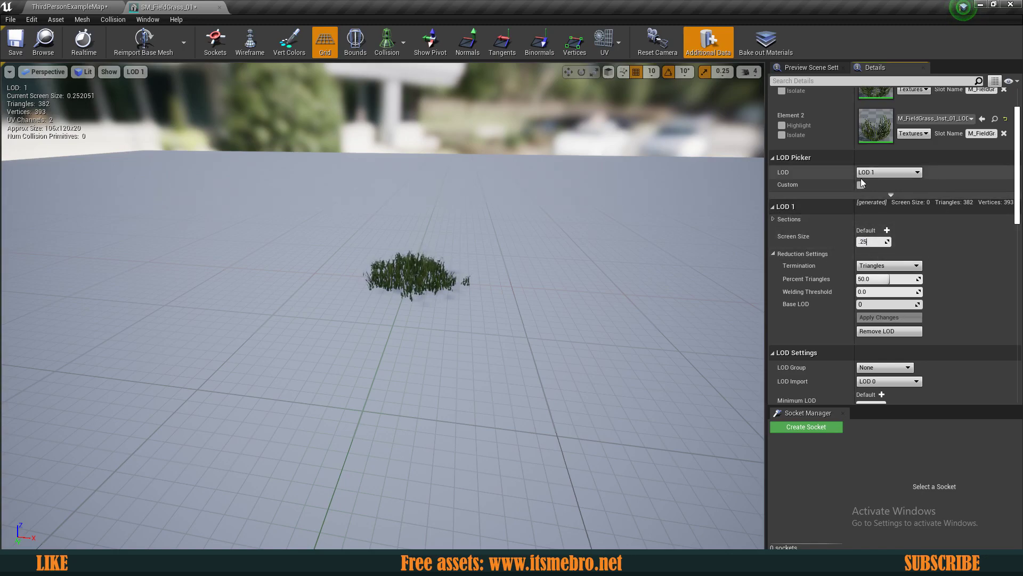
key("Return")
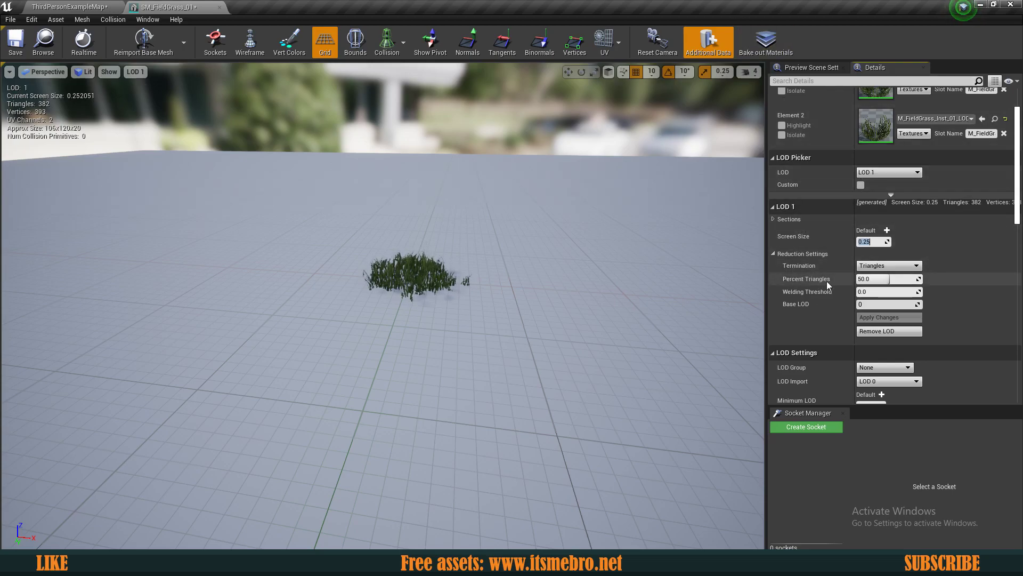
- Keep Triangles as LOD 1's reduction termination, set Percent Triangles to about 30, apply it and inspect the grass up close
left_click(889, 265)
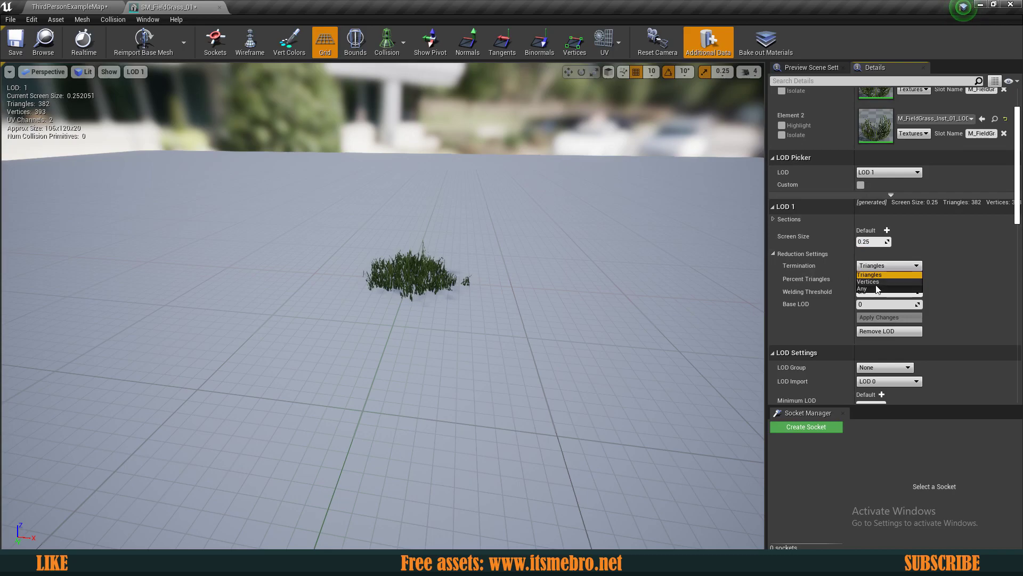
left_click(879, 274)
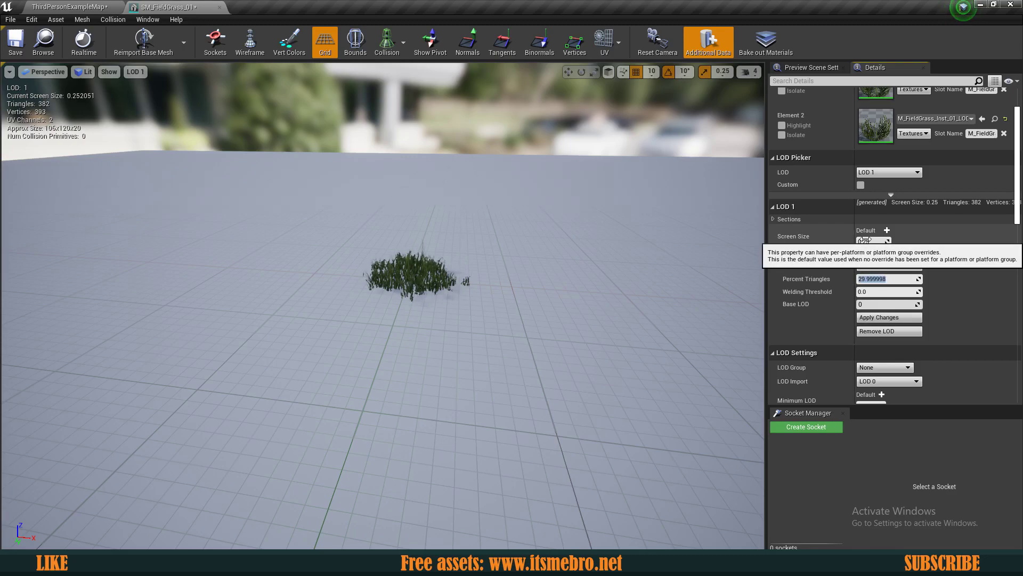
left_click(881, 318)
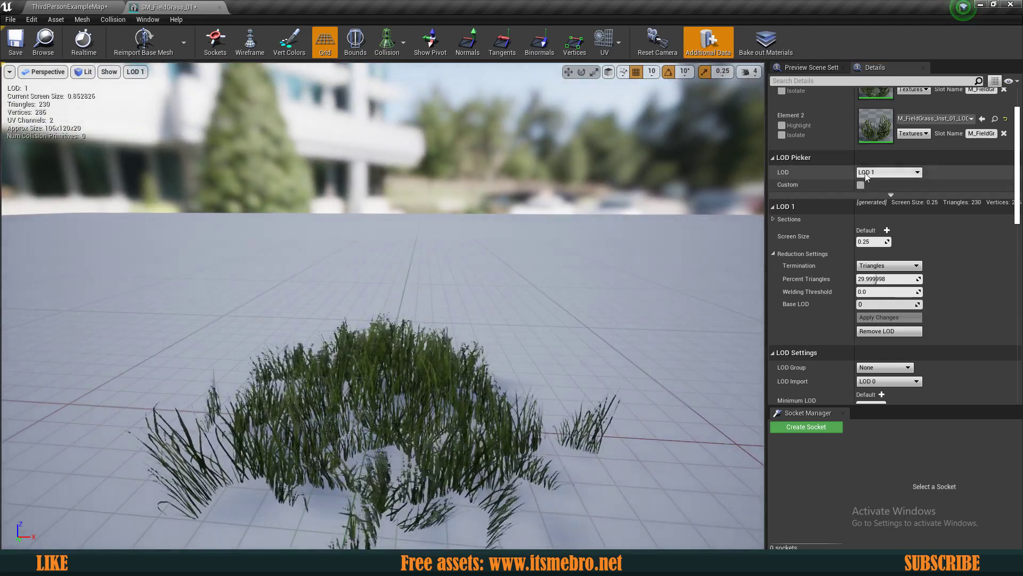
left_click(866, 174)
left_click(881, 207)
right_click_drag(596, 299, 464, 373)
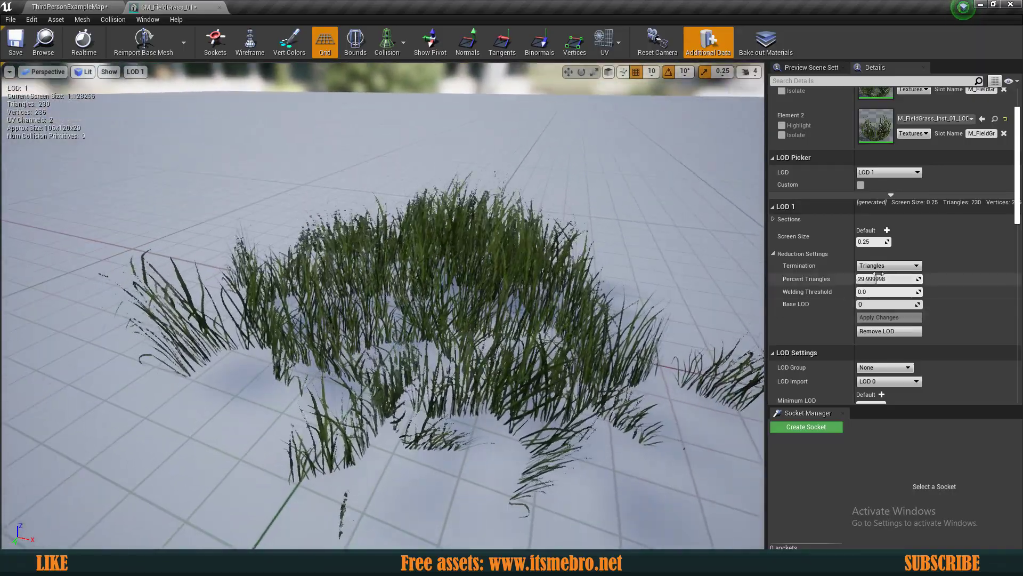
- Set LOD 1's Percent Triangles to 20 and apply the changes
left_click(875, 278)
type("20")
key("Return")
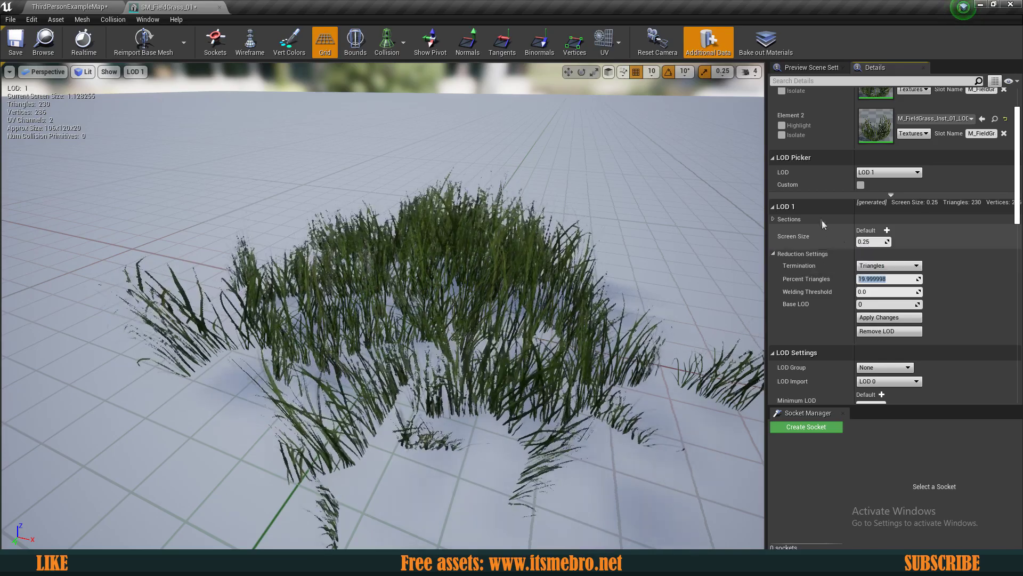
left_click(885, 318)
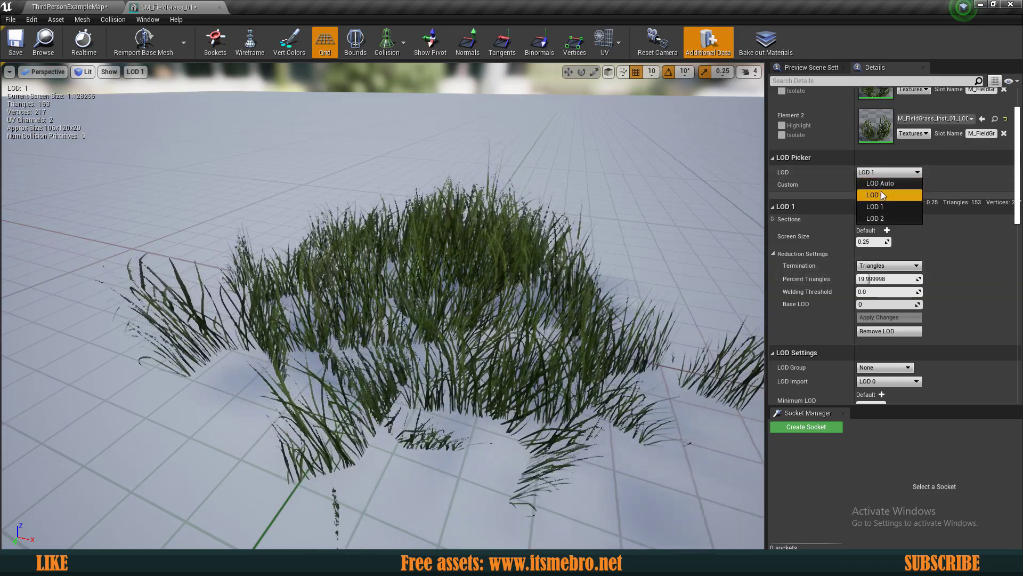
- Switch the preview from LOD 0 to LOD 1 to compare their triangle counts
left_click(888, 195)
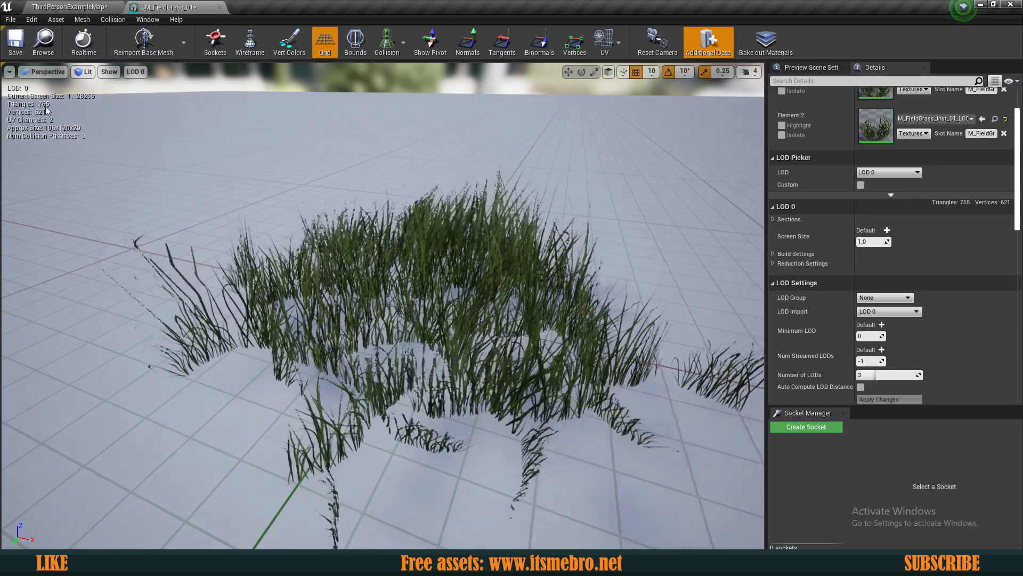
left_click(885, 172)
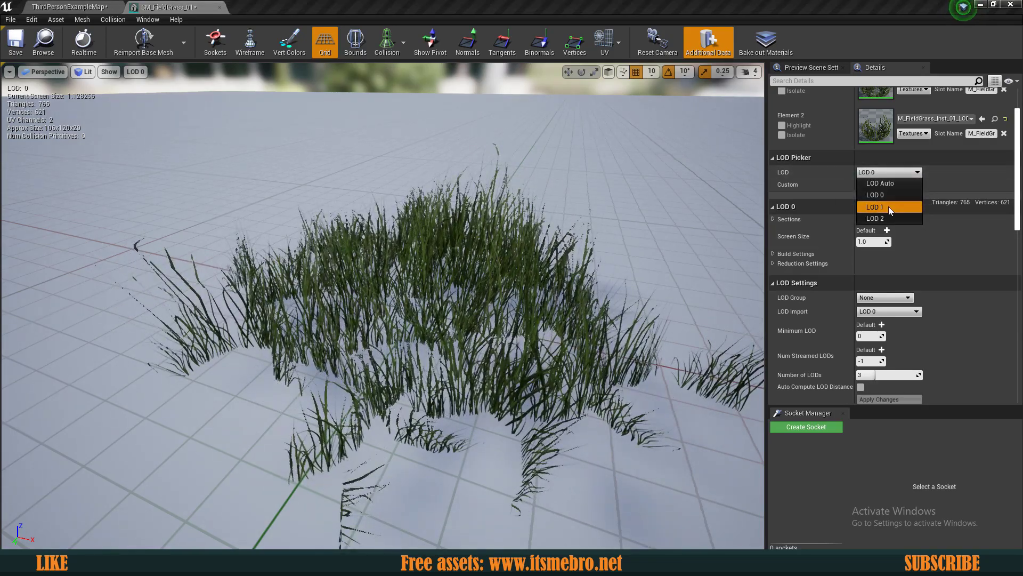
left_click(888, 206)
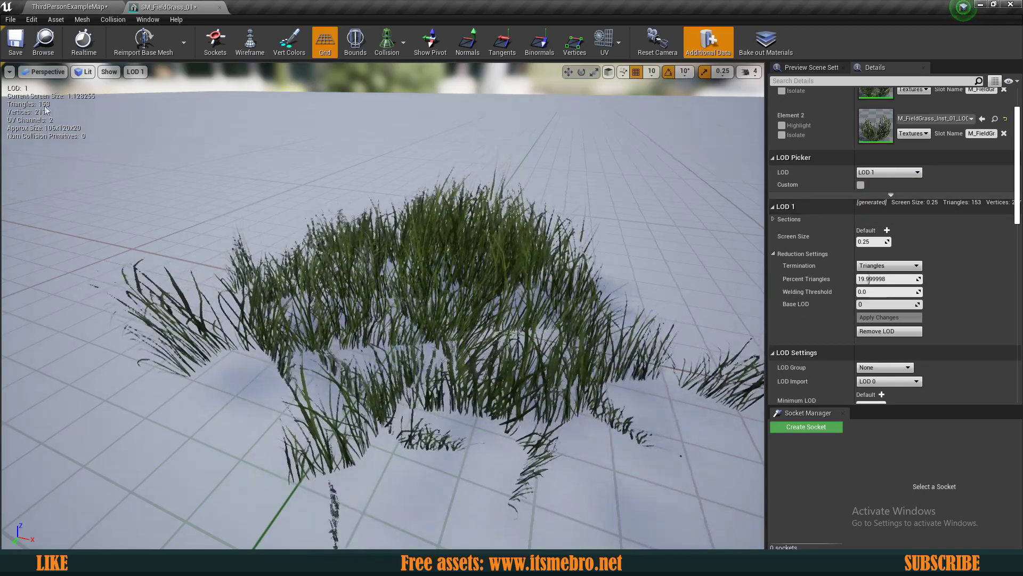
- Display LOD 2 of the grass mesh, check its current screen size from farther away and set its Screen Size to 0.1
left_click(893, 172)
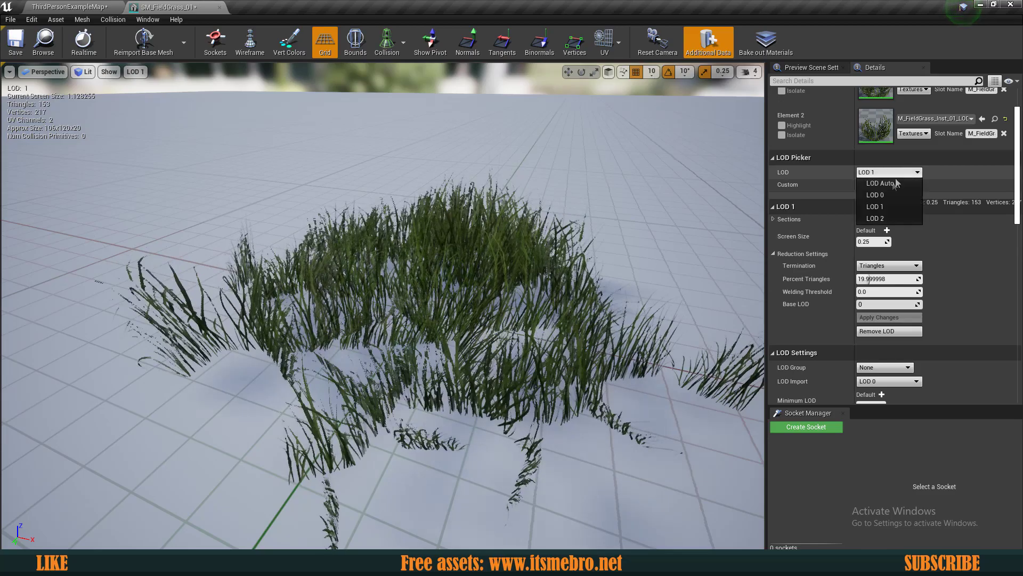
left_click(897, 218)
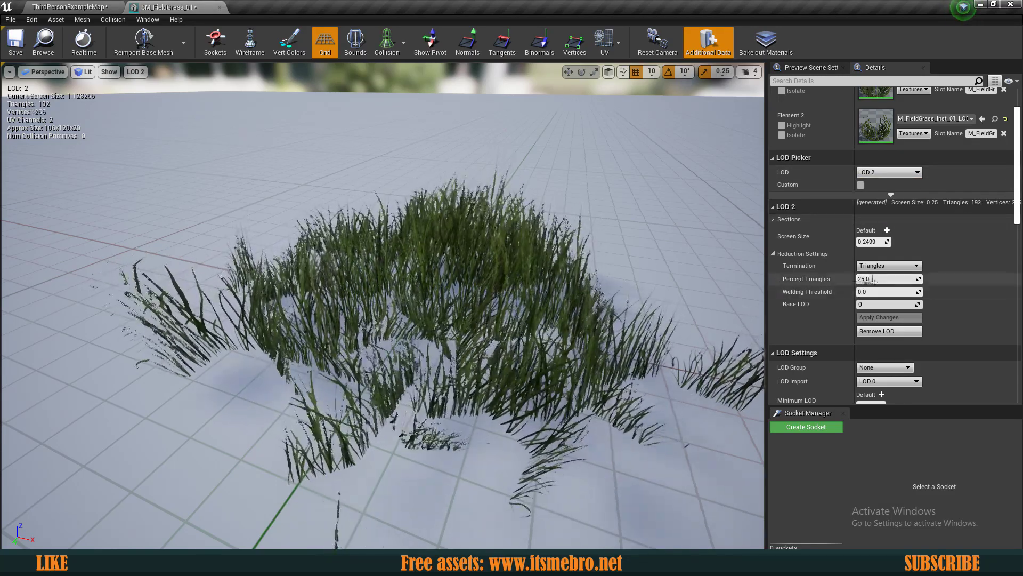
right_click_drag(41, 110, 48, 74)
key("s")
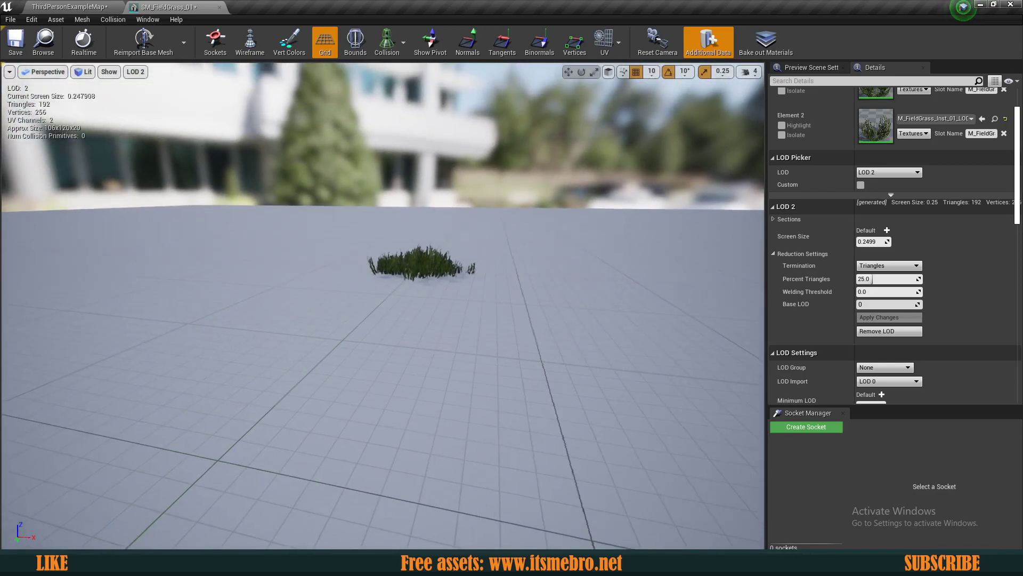
right_click_drag(424, 289, 433, 278)
key("s")
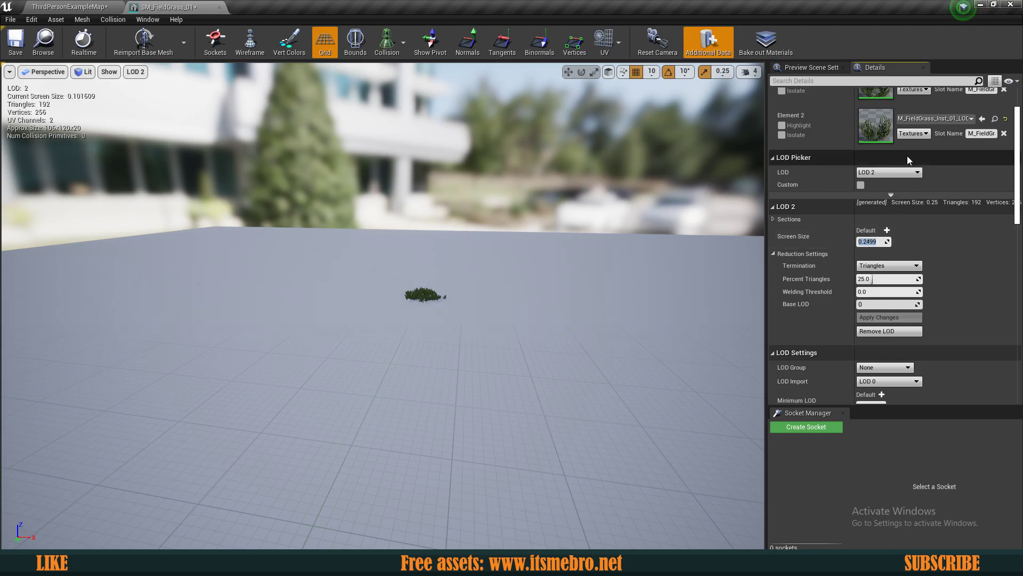
type("0.1")
key("Return")
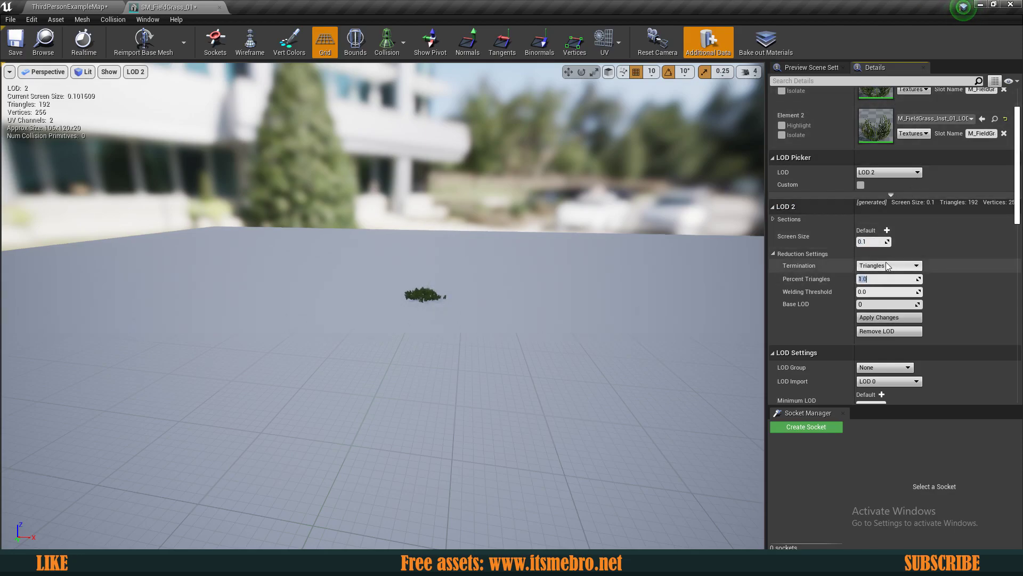
- Set LOD 2's Percent Triangles to 1, apply the changes and inspect the reduced grass up close
left_click(889, 317)
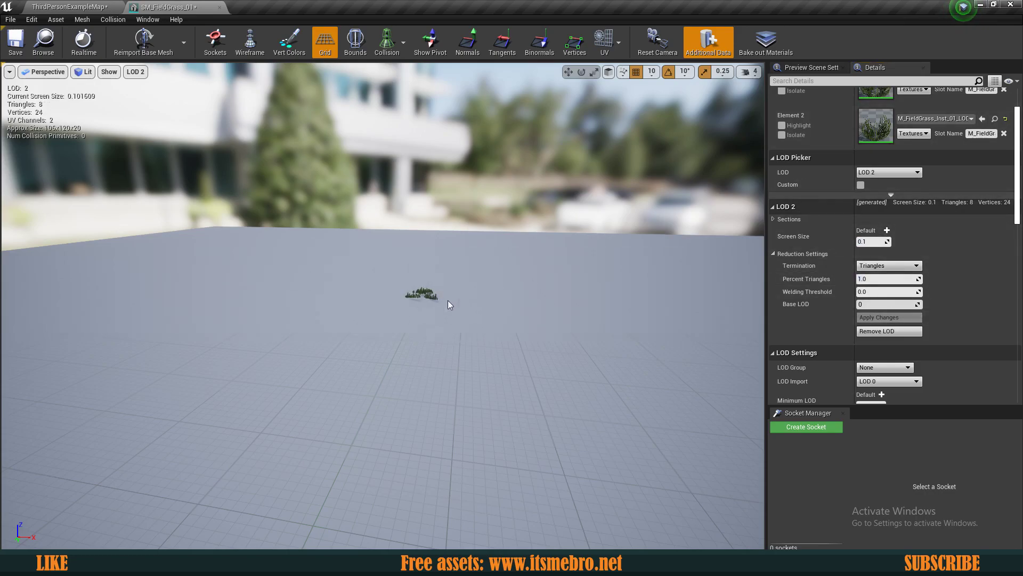
mouse_move(452, 302)
right_mouse_down()
mouse_move(453, 341)
mouse_move(469, 362)
mouse_move(452, 302)
right_mouse_up()
left_click_drag(452, 301, 452, 301)
left_click_drag(31, 97, 33, 110)
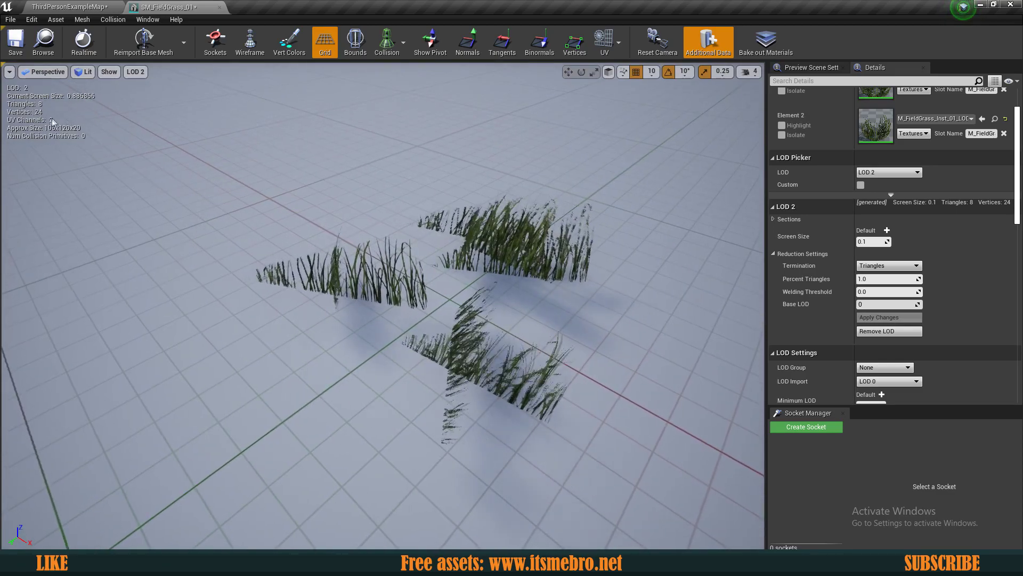
right_click_drag(369, 213, 368, 213)
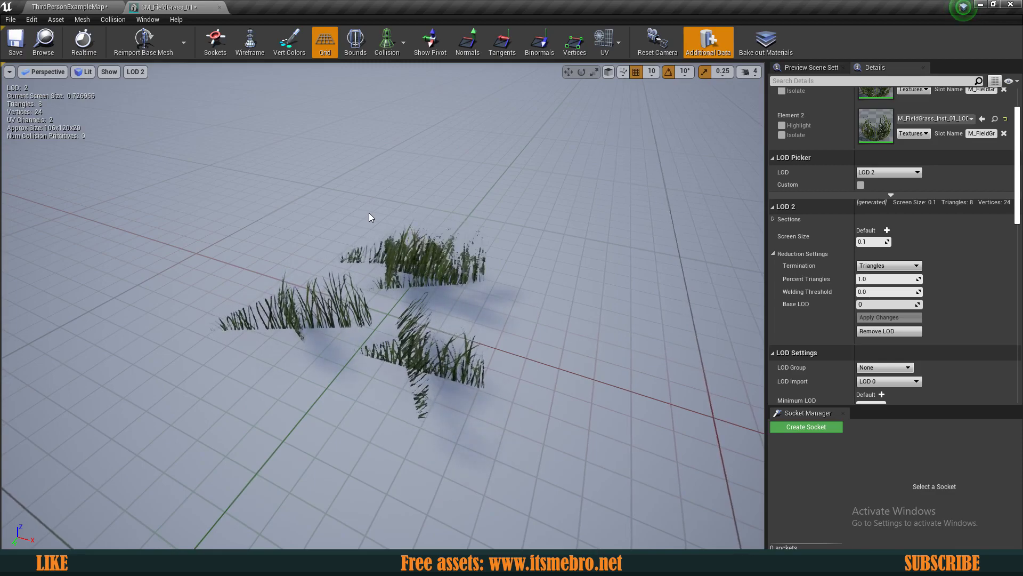
- Play the ThirdPersonExampleMap level, run and jump across the grass field to check its look and frame rate, and end the session
left_click(83, 6)
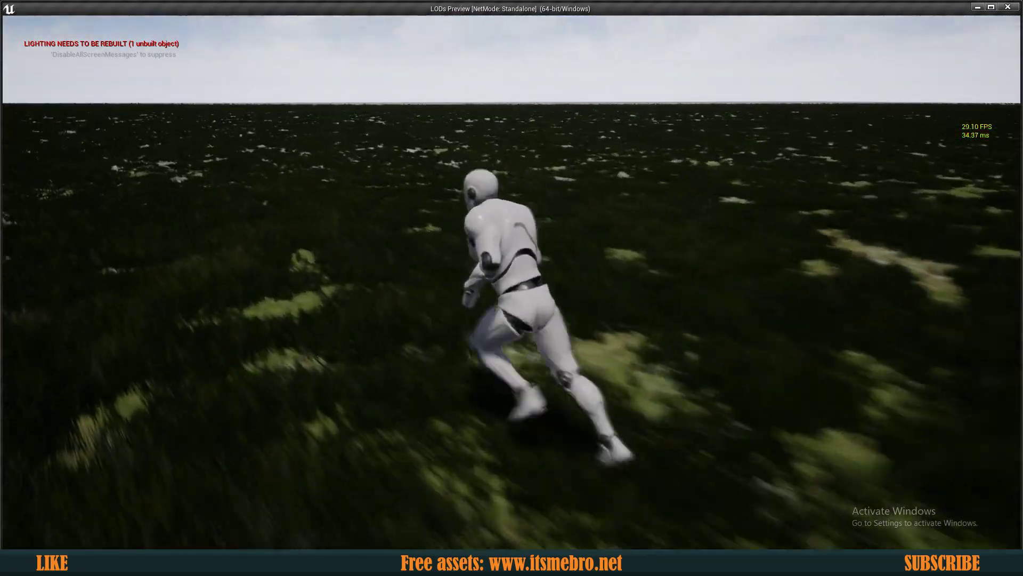
key("s")
key("d")
key("w")
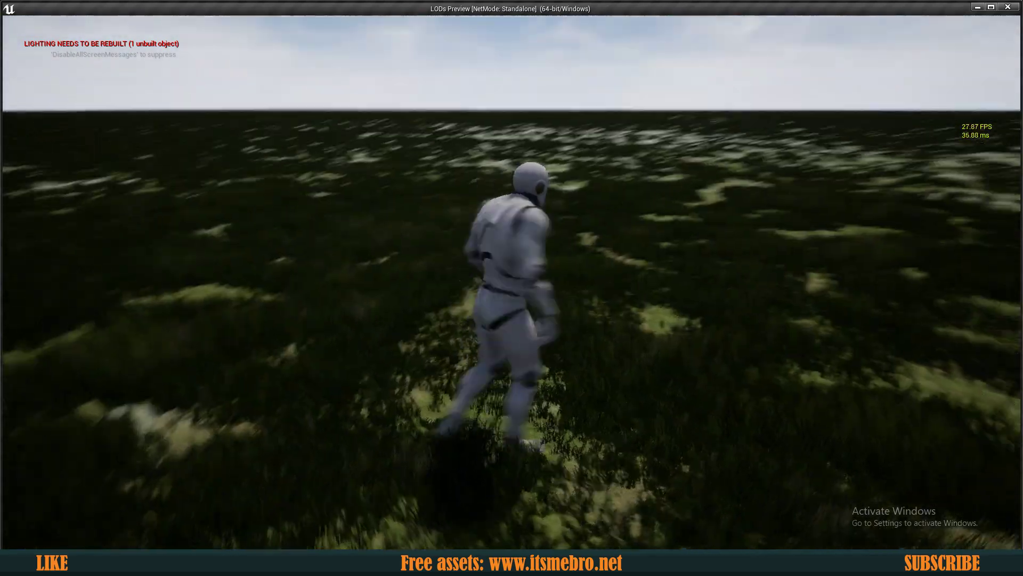
key("space")
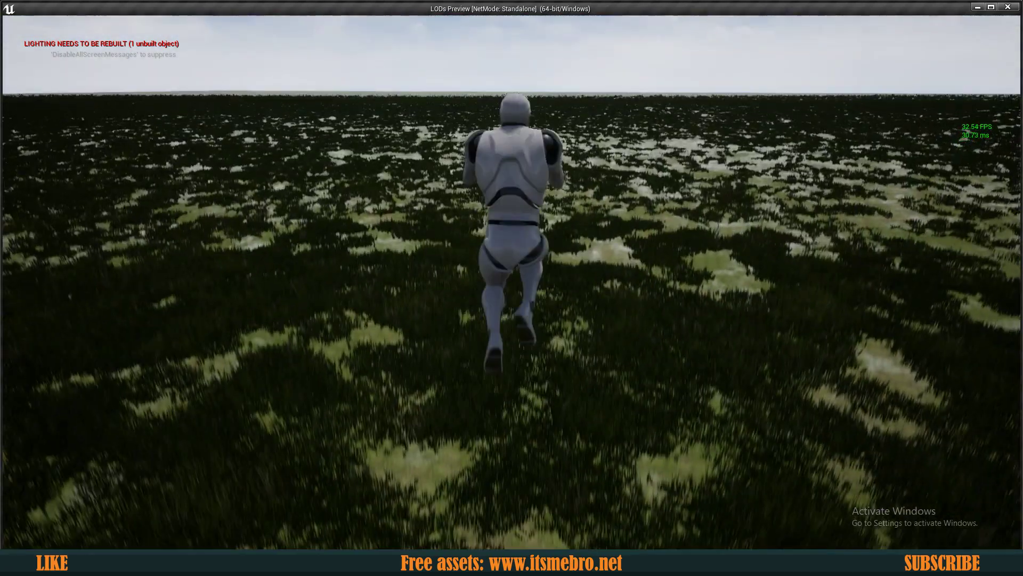
key("space")
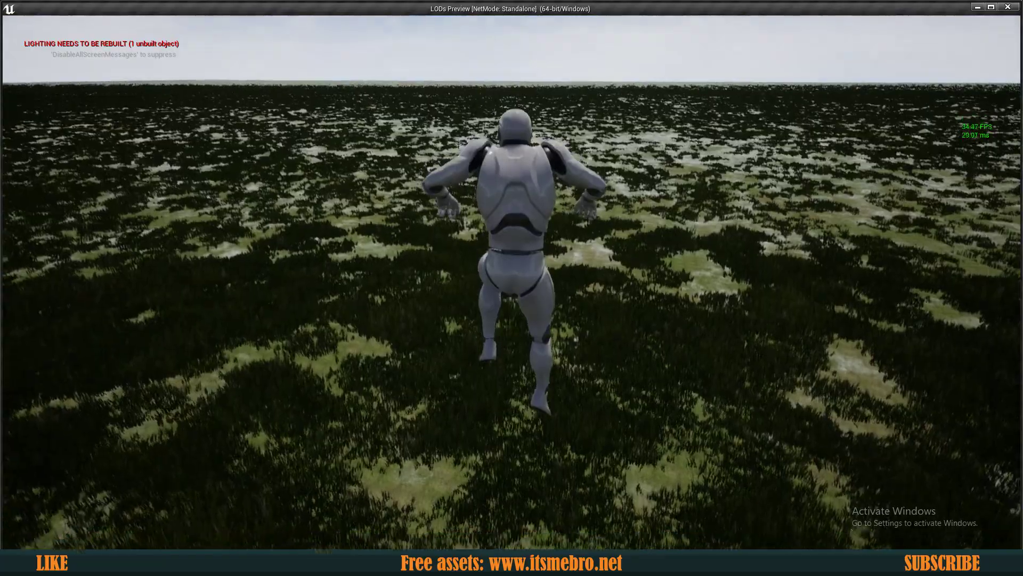
key("d")
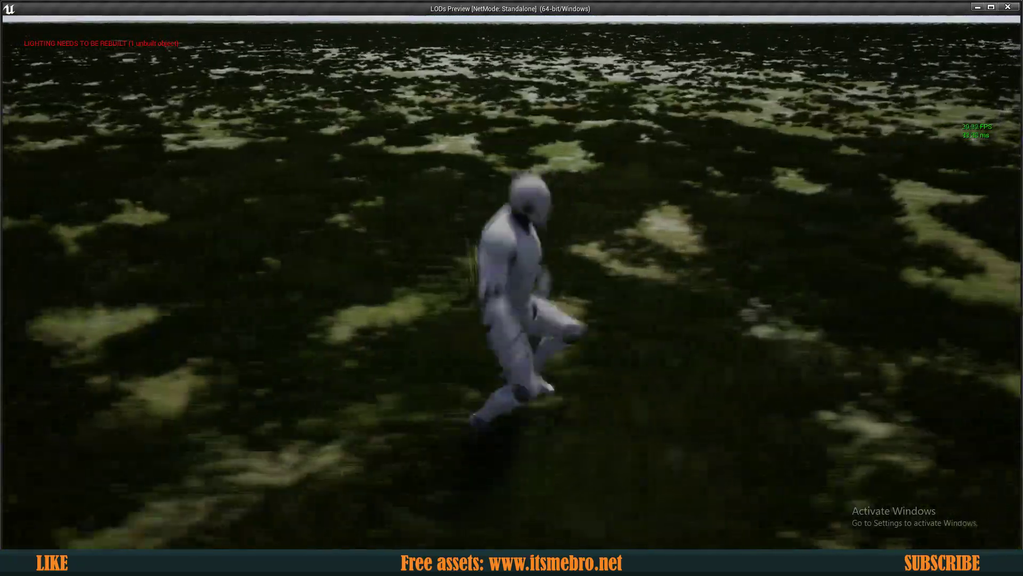
key("w")
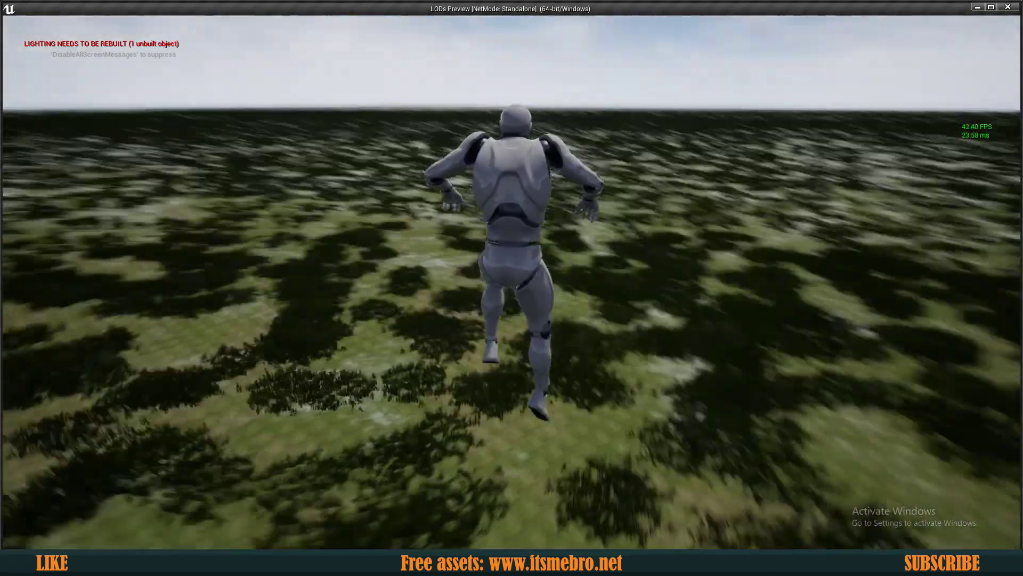
key("a")
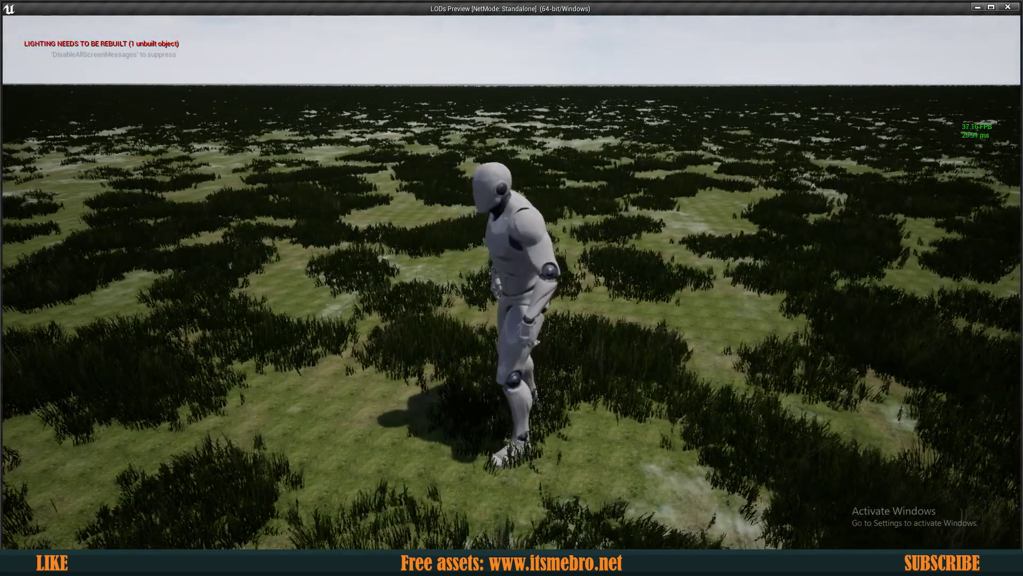
key("Escape")
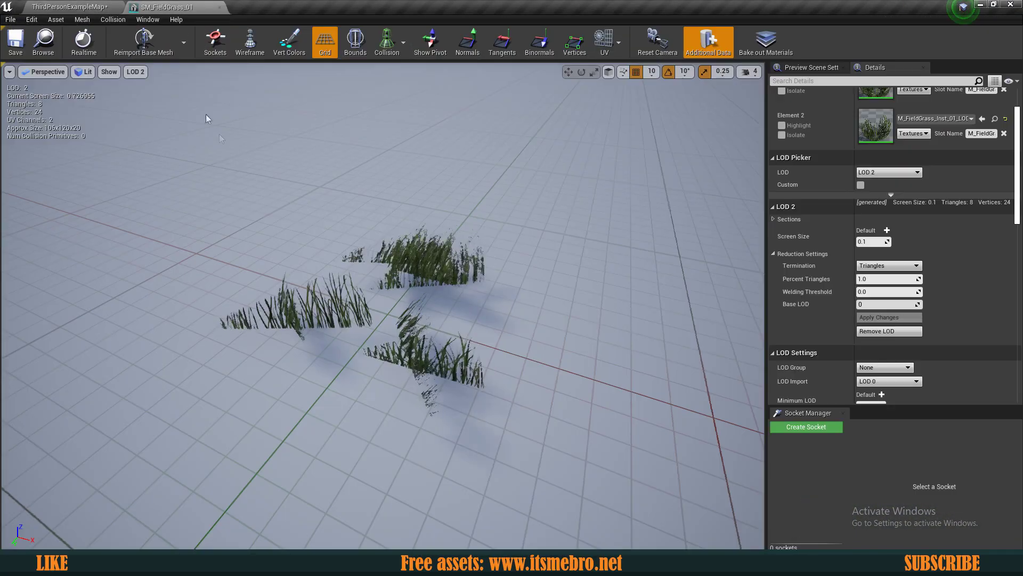
- Display LOD 0 of the grass mesh and expand its Reduction Settings
left_click(881, 194)
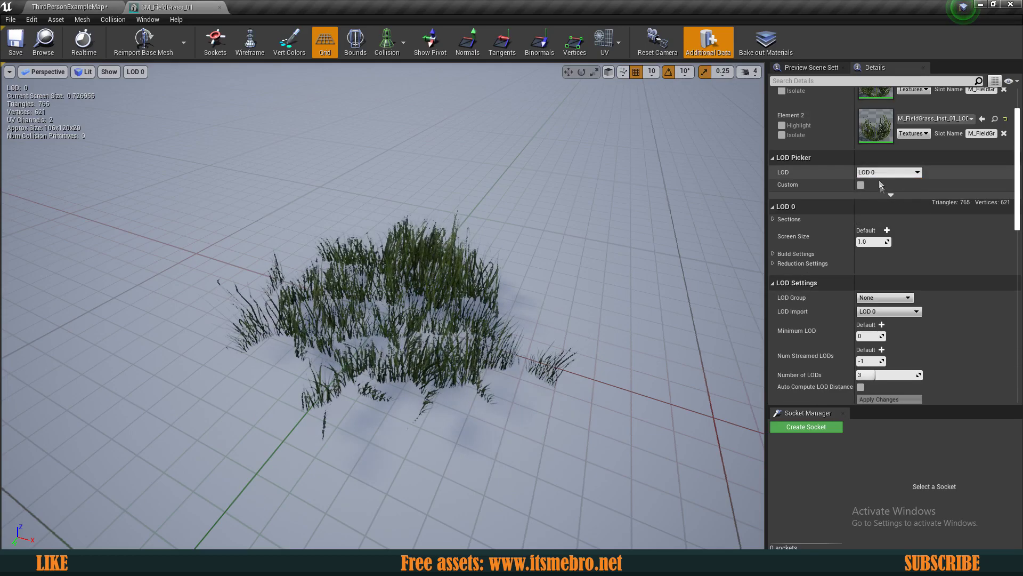
scroll(830, 222, "down", 1)
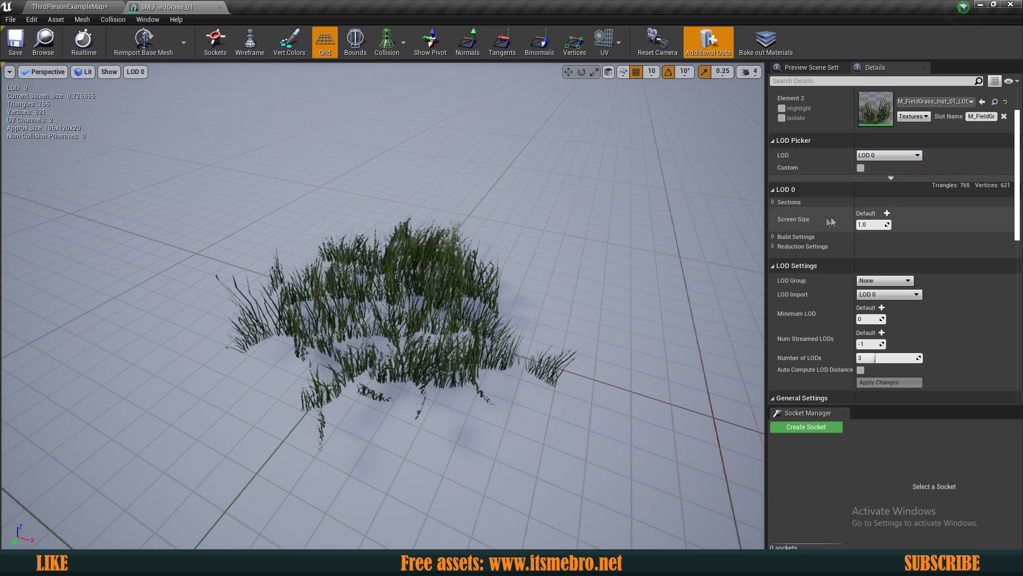
left_click(773, 237)
left_click(773, 237)
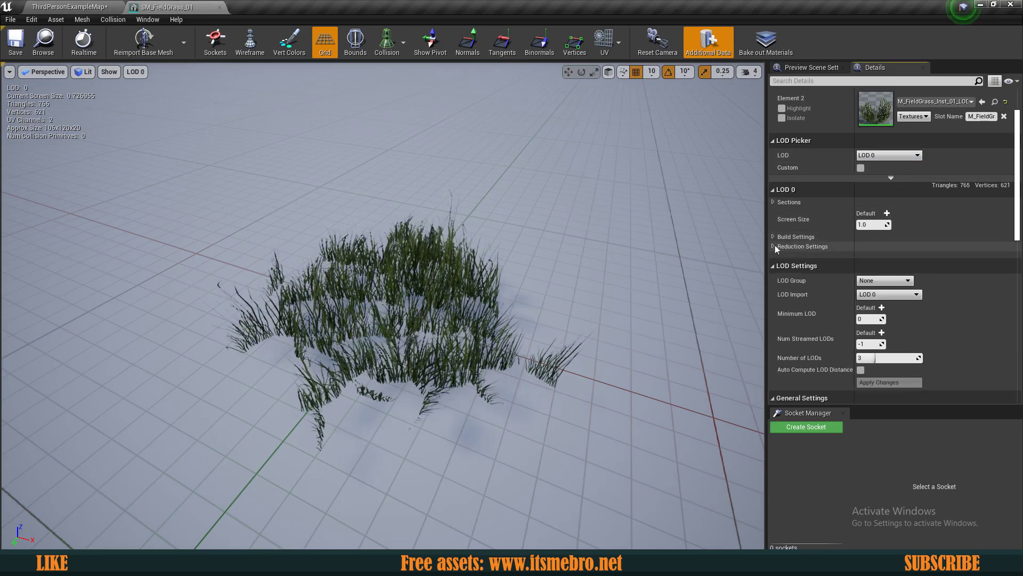
left_click(774, 246)
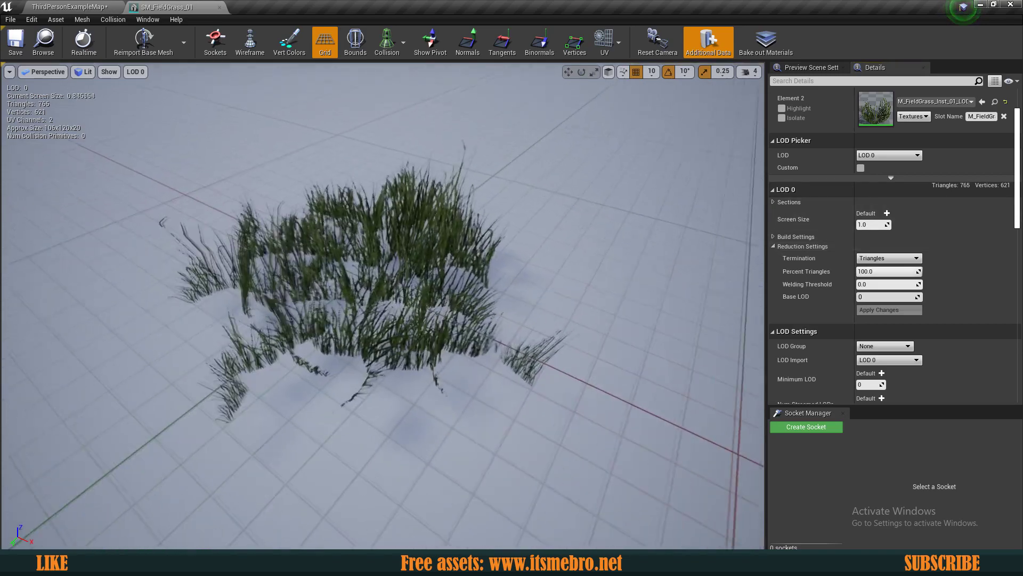
- Inspect the full-detail grass, set LOD 0's Percent Triangles to about 80 and apply the changes
left_click_drag(506, 308, 468, 341)
left_click_drag(353, 170, 335, 172)
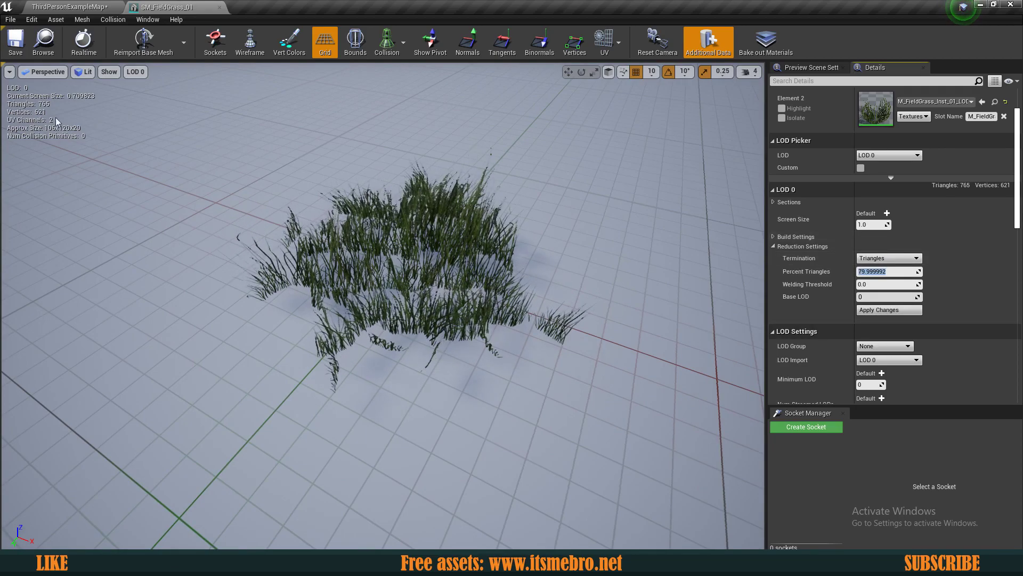
left_click(890, 310)
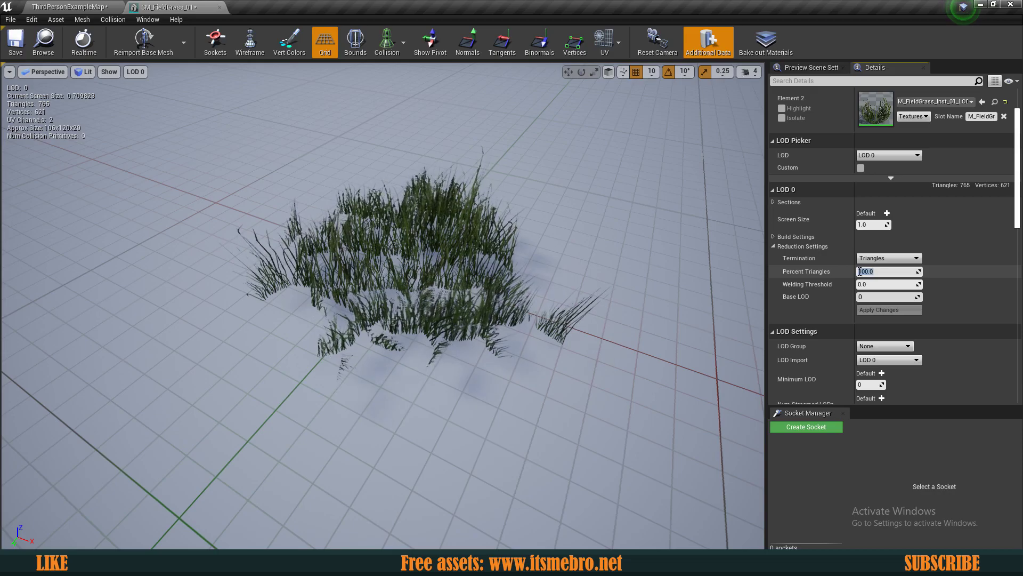
- Set LOD 0's Percent Triangles to 60, apply the changes, inspect the grass and save the mesh
left_click(871, 310)
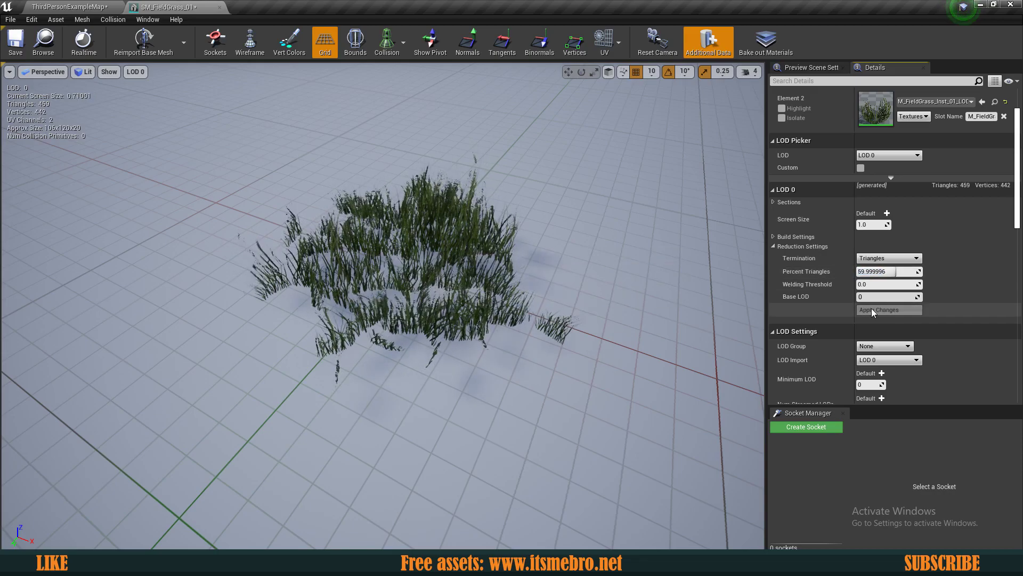
right_click_drag(382, 306, 469, 288)
left_click(13, 43)
- Play the level again and run through the grass to check the frame rate with the reduced LOD 0
left_click(70, 7)
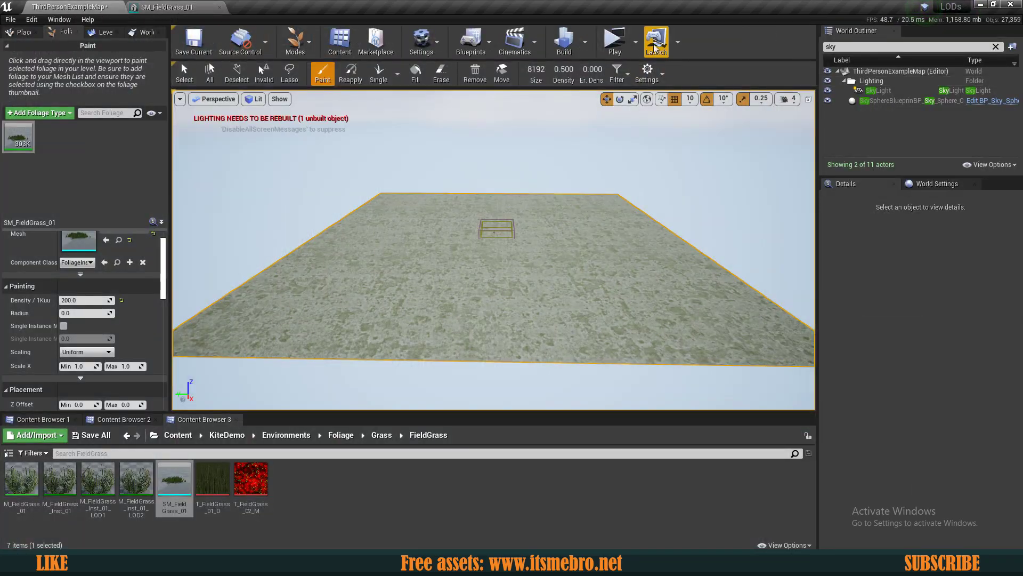
left_click(616, 43)
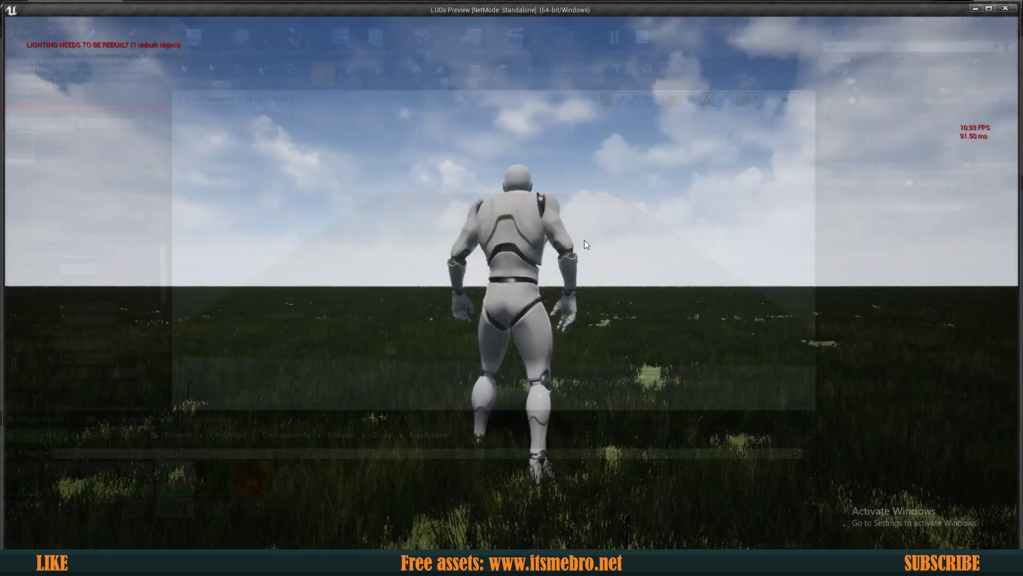
key("w")
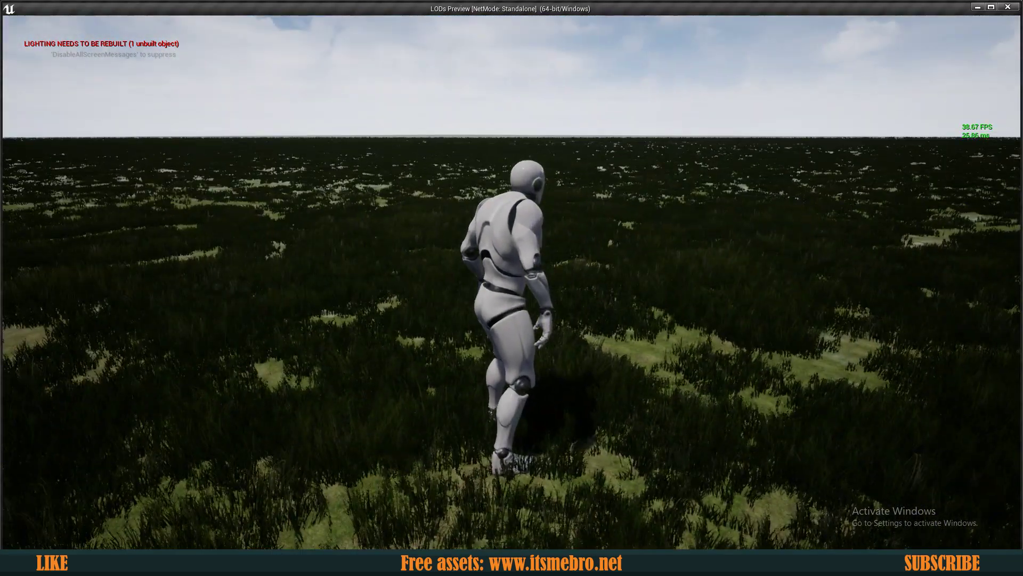
key("a")
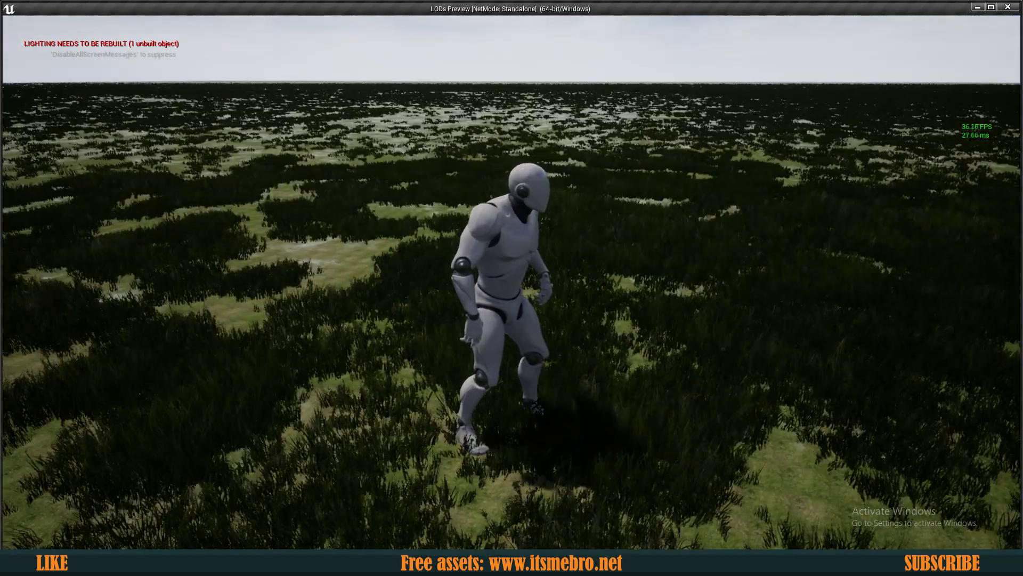
key("w")
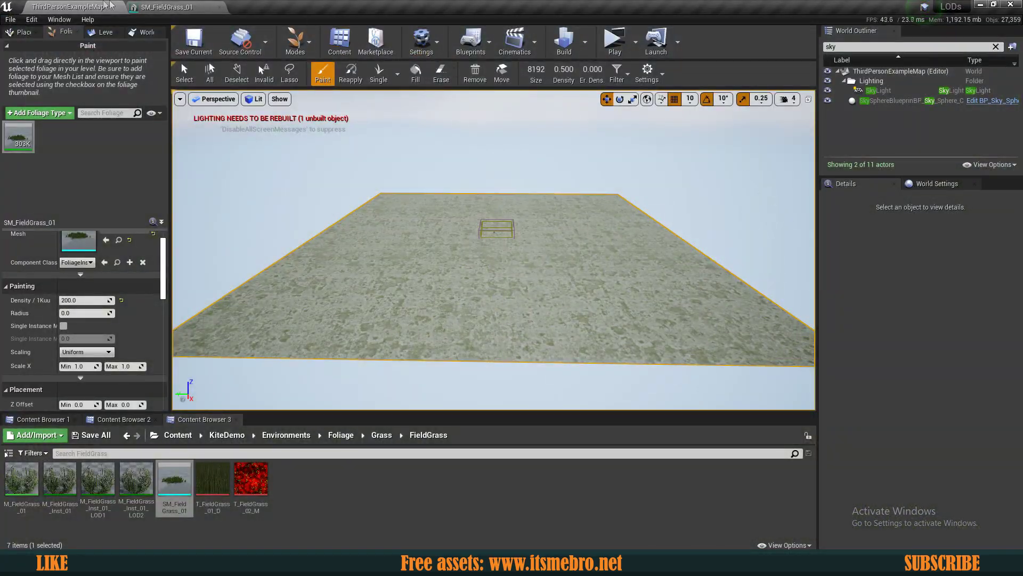
- Return to the SM_FieldGrass_01 mesh, display LOD 1, set its Percent Triangles to 15 and apply the changes
left_click(189, 7)
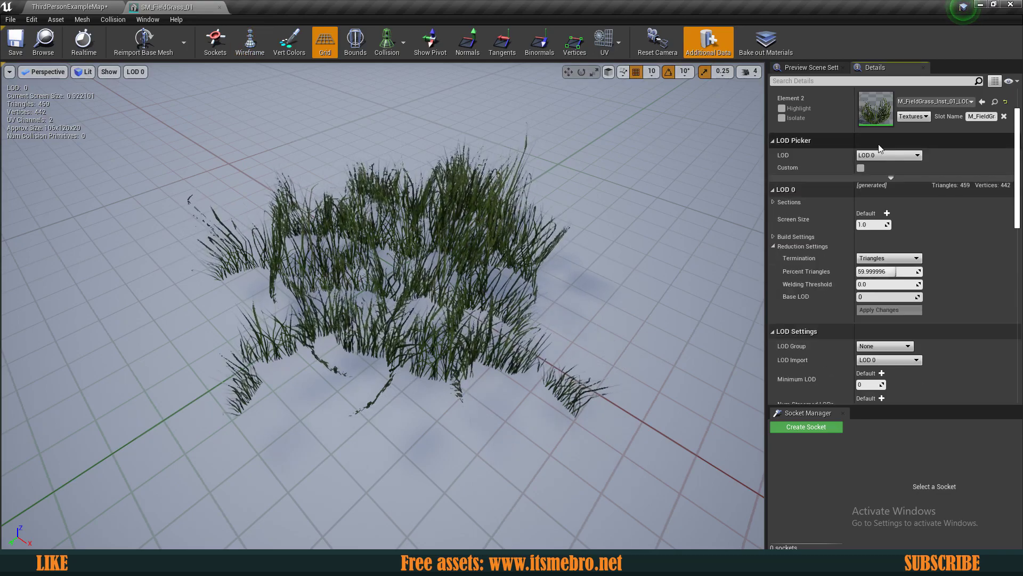
left_click(884, 190)
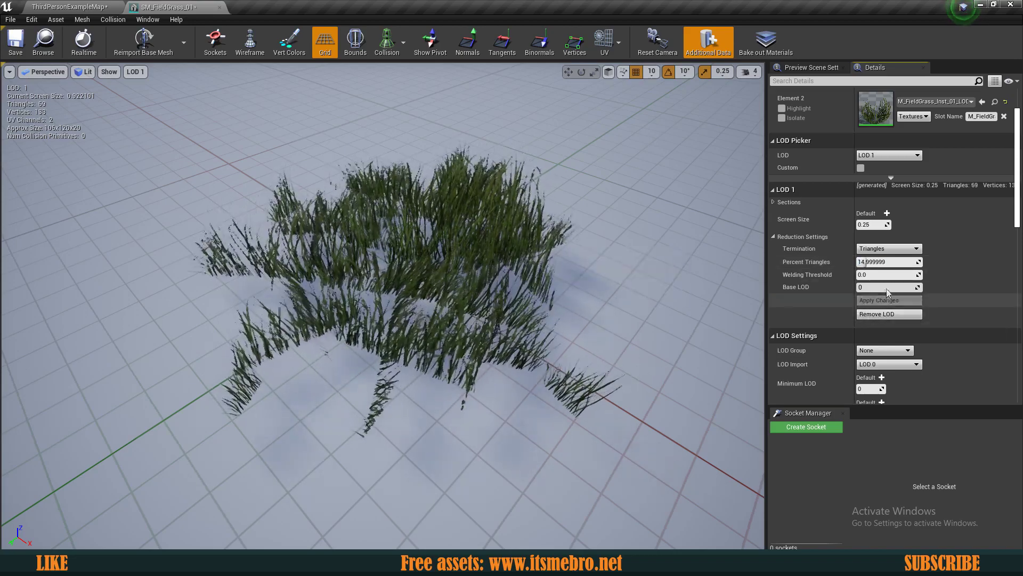
- Play-test the level with the further reduced LOD 1, running and jumping through the grass to check look and frame rate
left_click(71, 6)
left_click(615, 54)
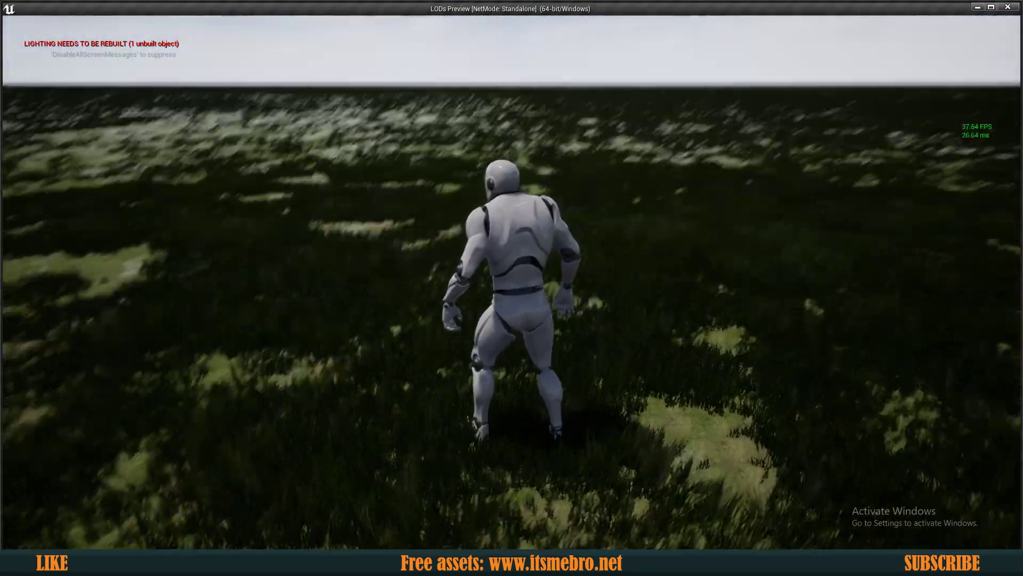
key("w")
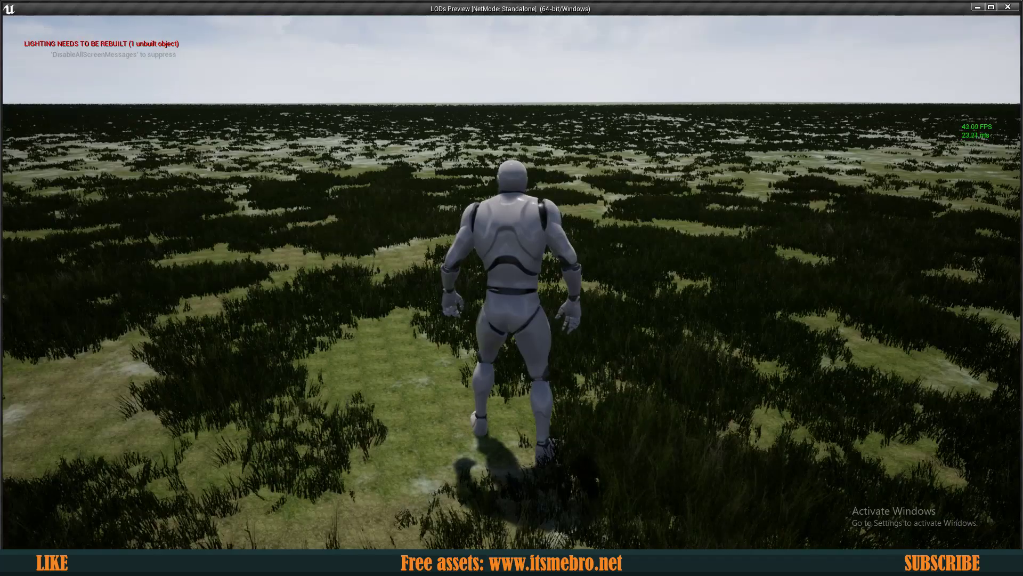
key("d")
key("s")
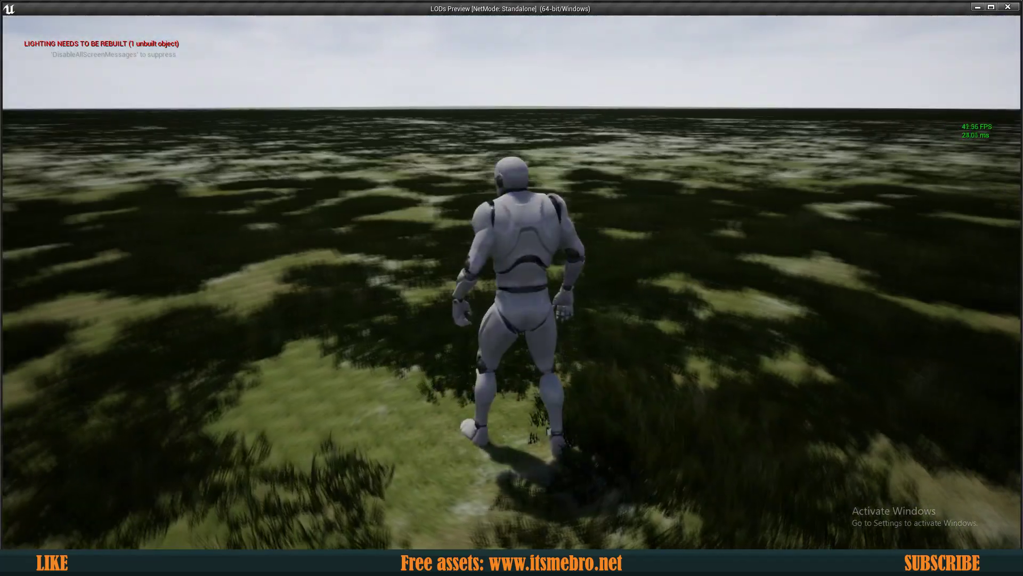
key("d")
key("space")
key("w")
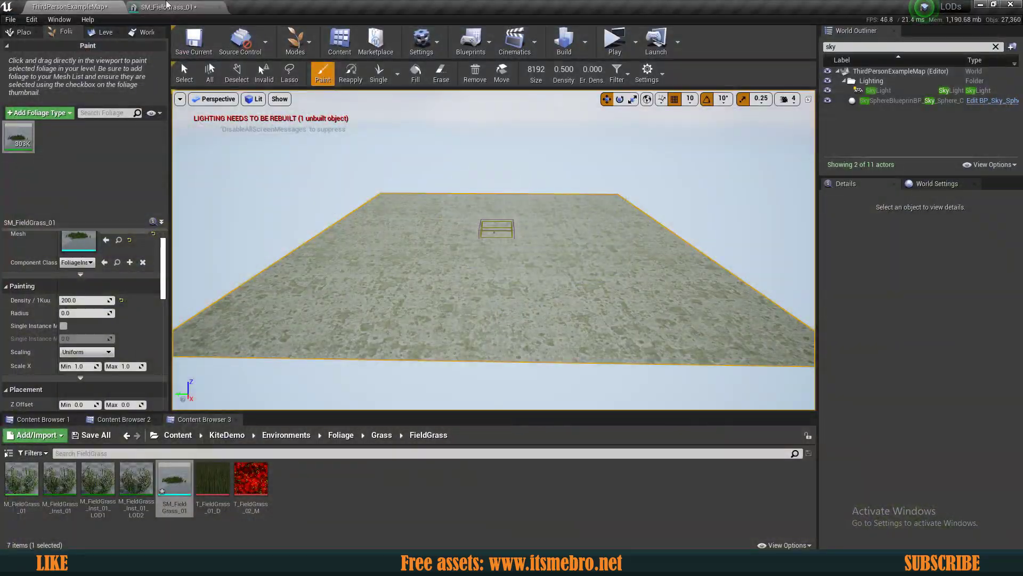
- Return to the SM_FieldGrass_01 mesh, display LOD 2 and set its Screen Size to 0.2
left_click(167, 7)
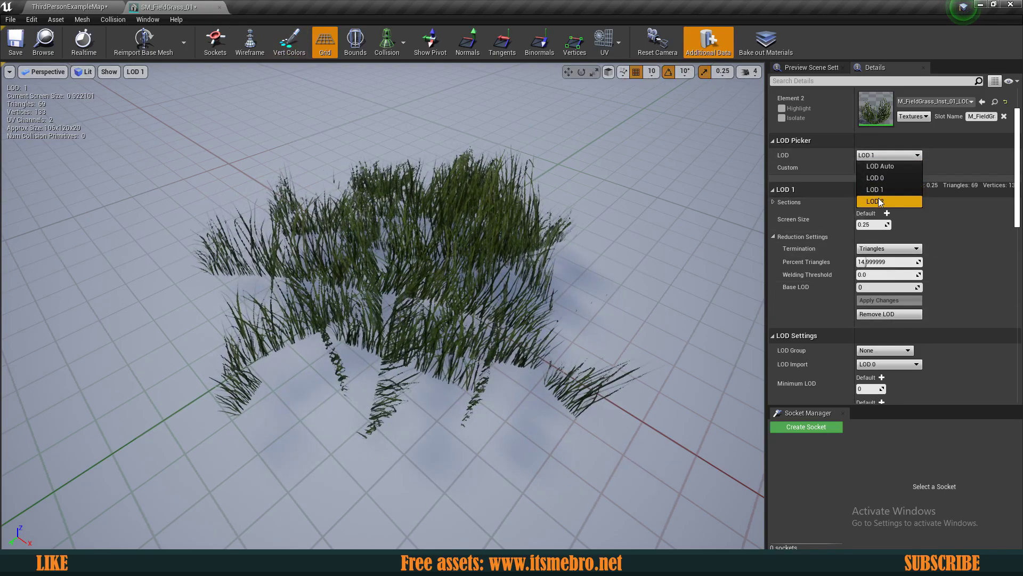
left_click(879, 202)
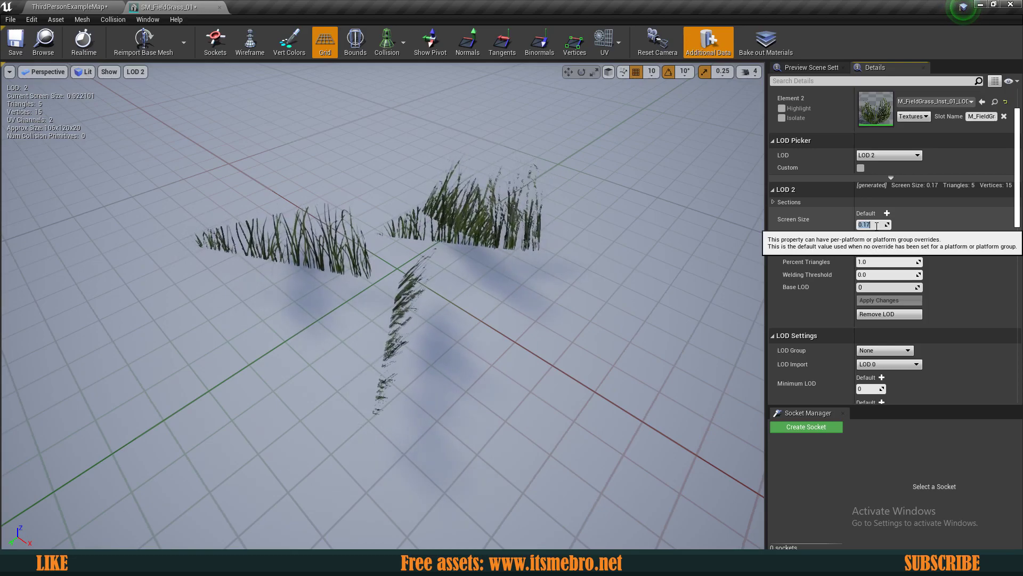
left_click(69, 6)
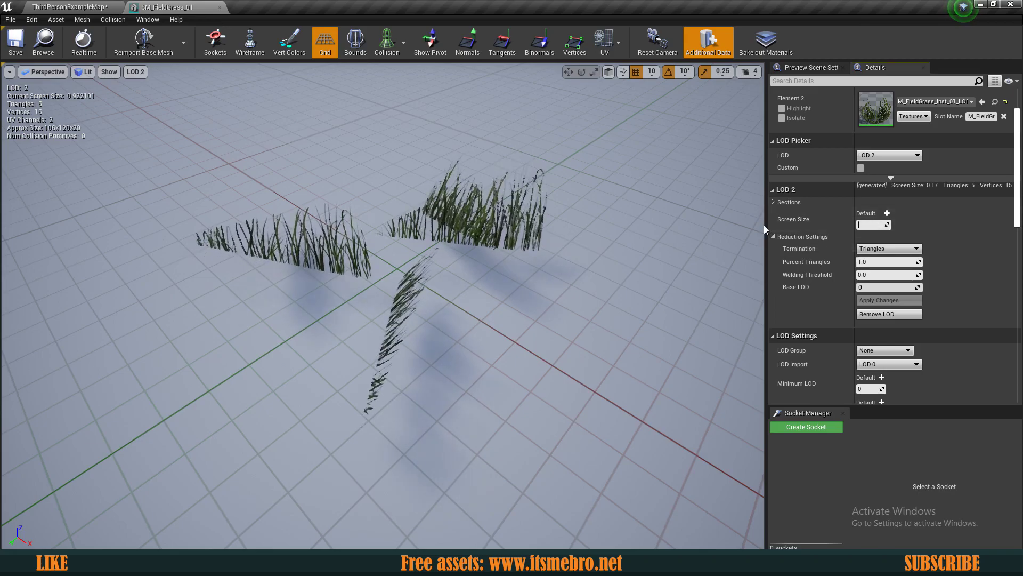
type("0.2")
key("Return")
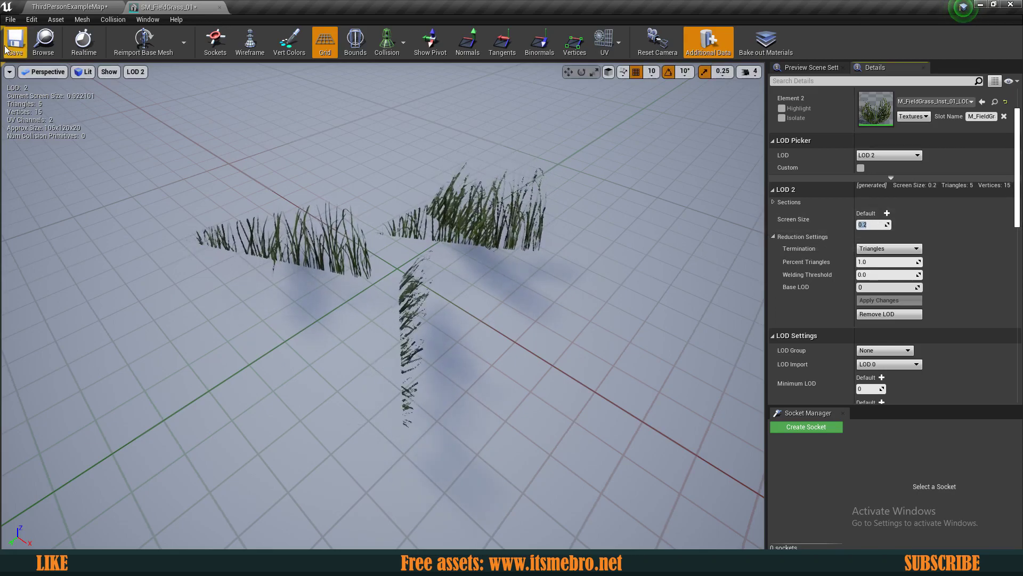
- Play-test the level and run through the grass to check look and frame rate with LOD 2's new screen size
left_click(74, 7)
left_click(609, 61)
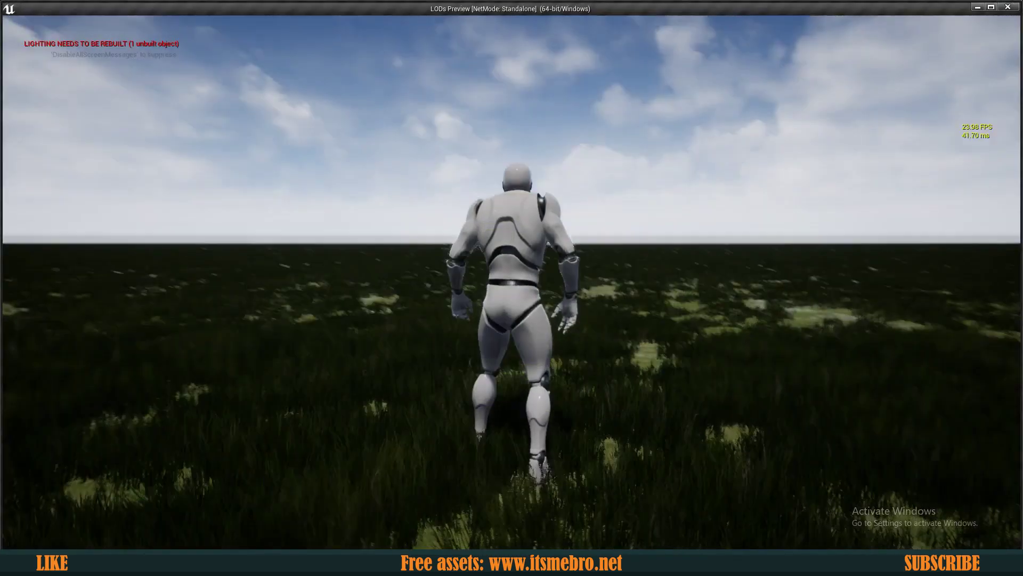
key("w")
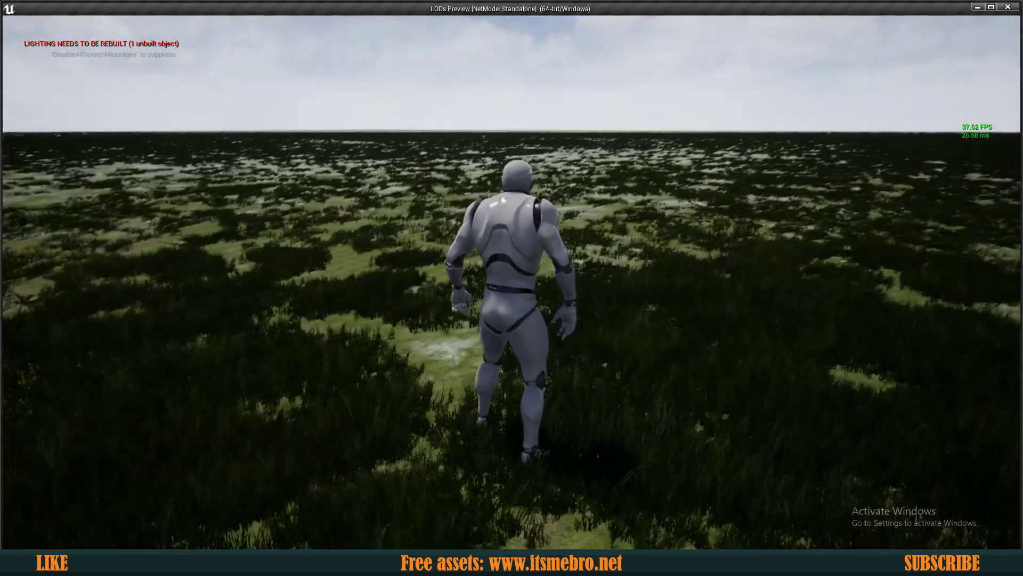
key("w")
key("w")
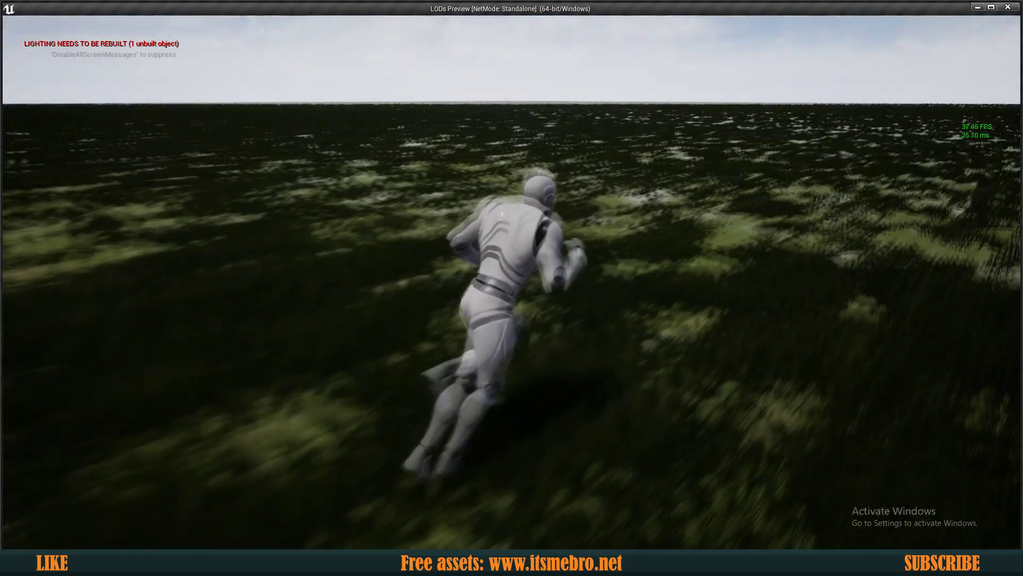
key("w")
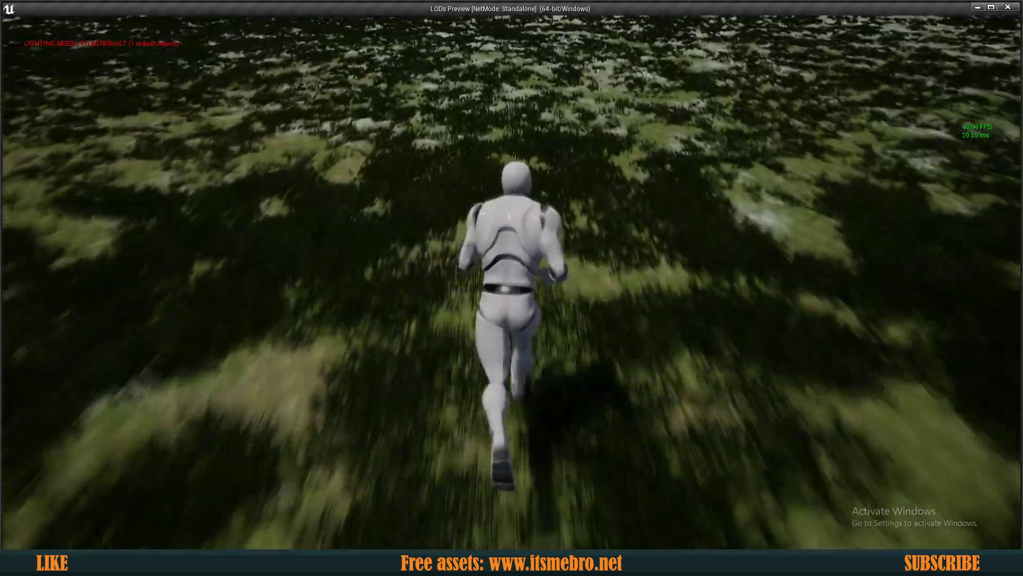
key("w")
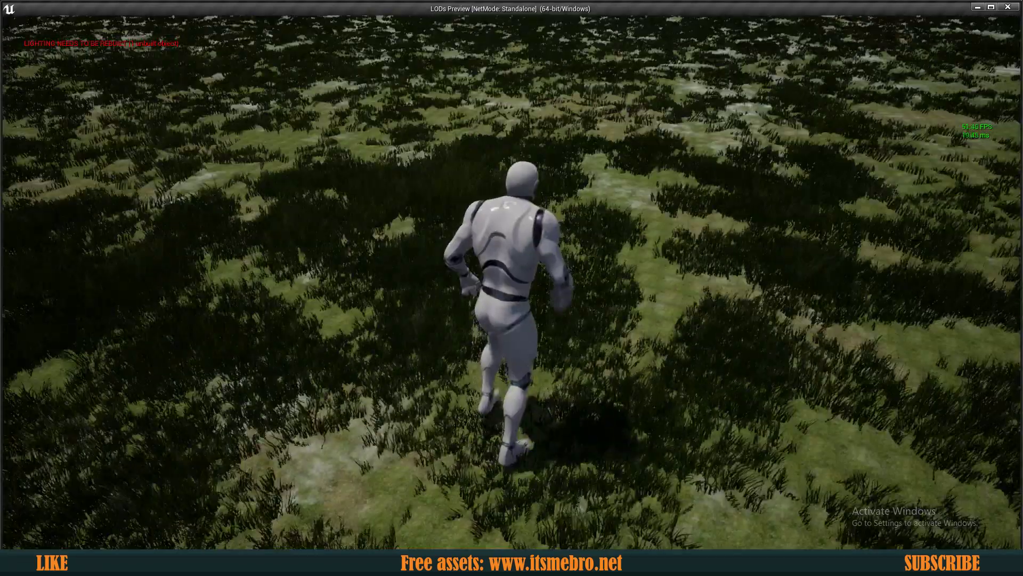
key("w")
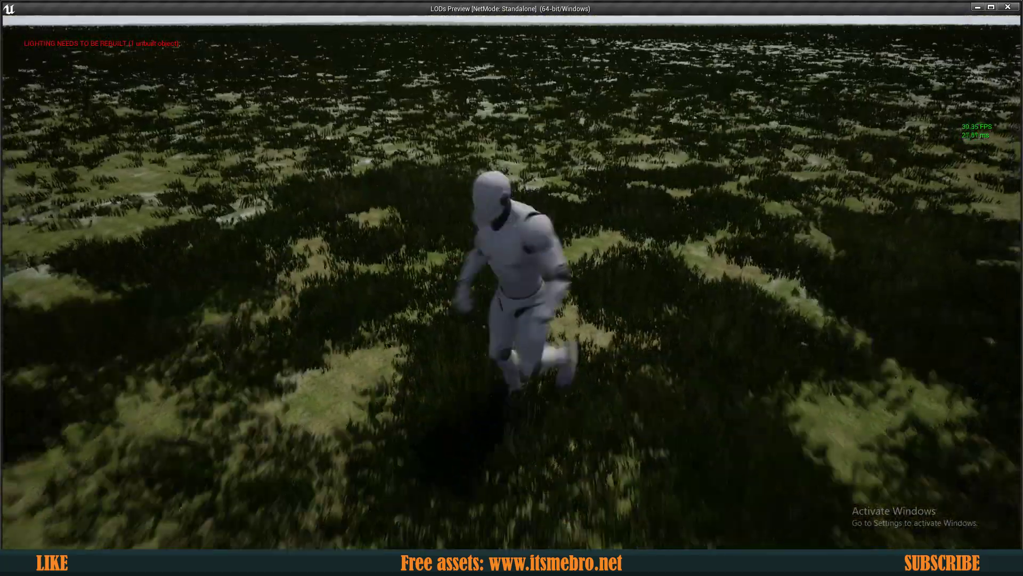
key("w")
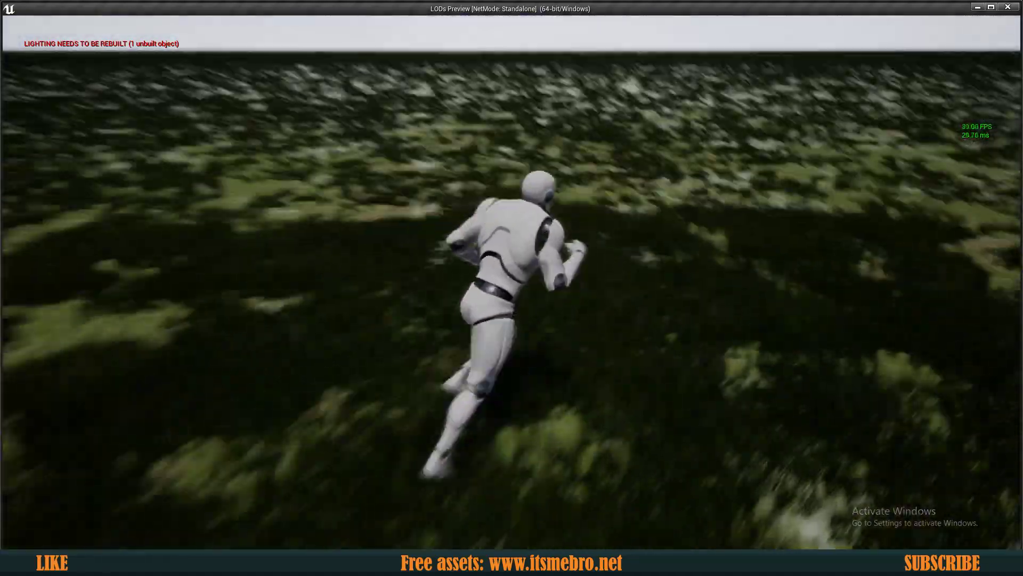
key("Escape")
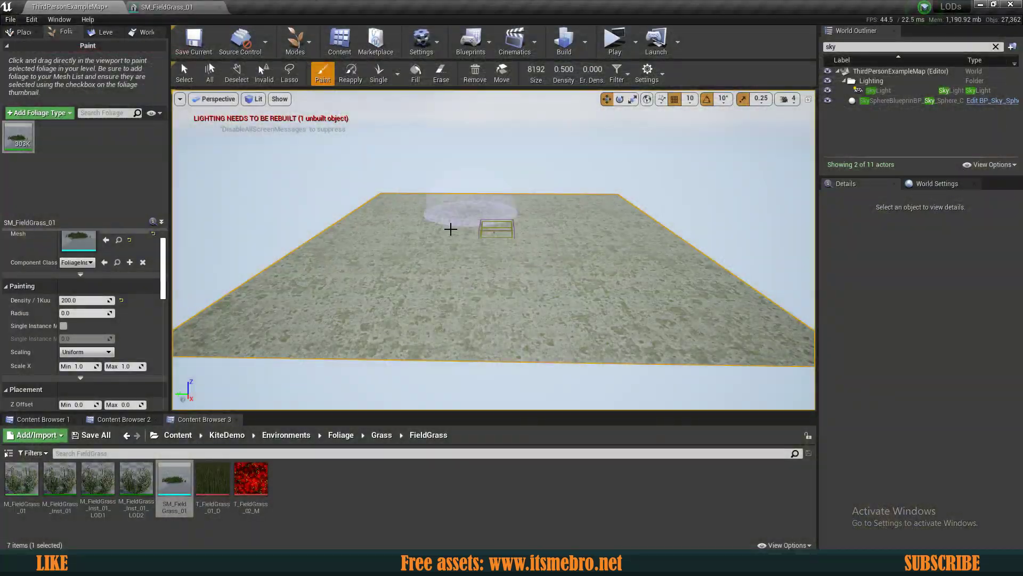
- Return to the SM_FieldGrass_01 mesh, expand LOD 2's sections and compare its Section 0 material with the mesh's material slots
left_click(181, 5)
scroll(960, 296, "up", 4)
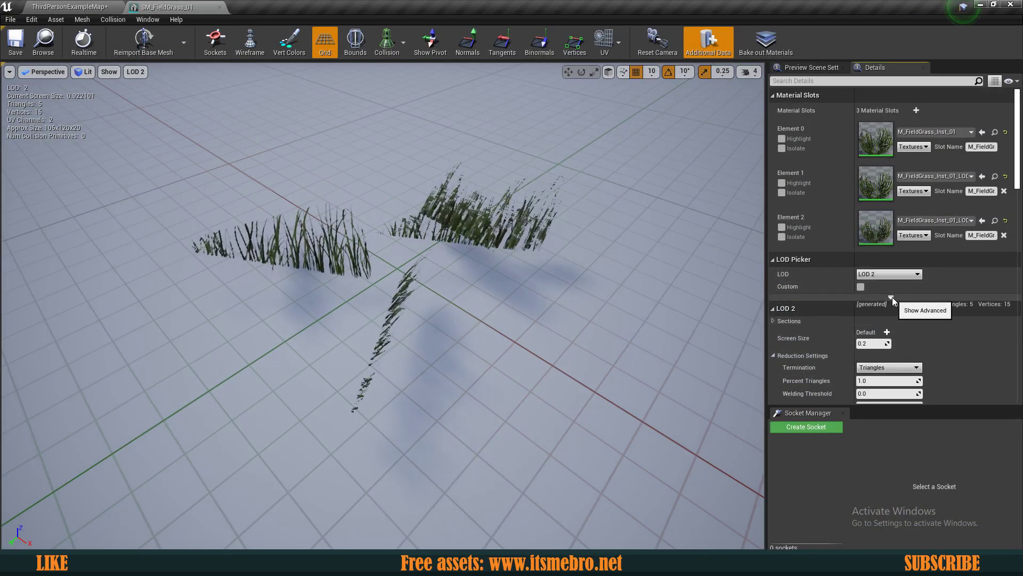
left_click(892, 296)
scroll(831, 322, "down", 1)
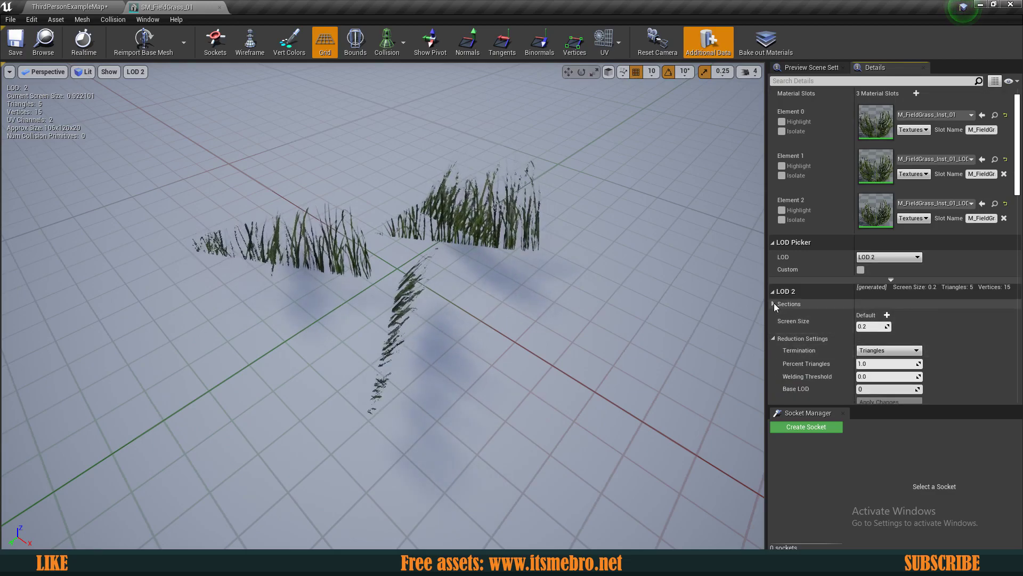
left_click(774, 303)
scroll(784, 304, "down", 3)
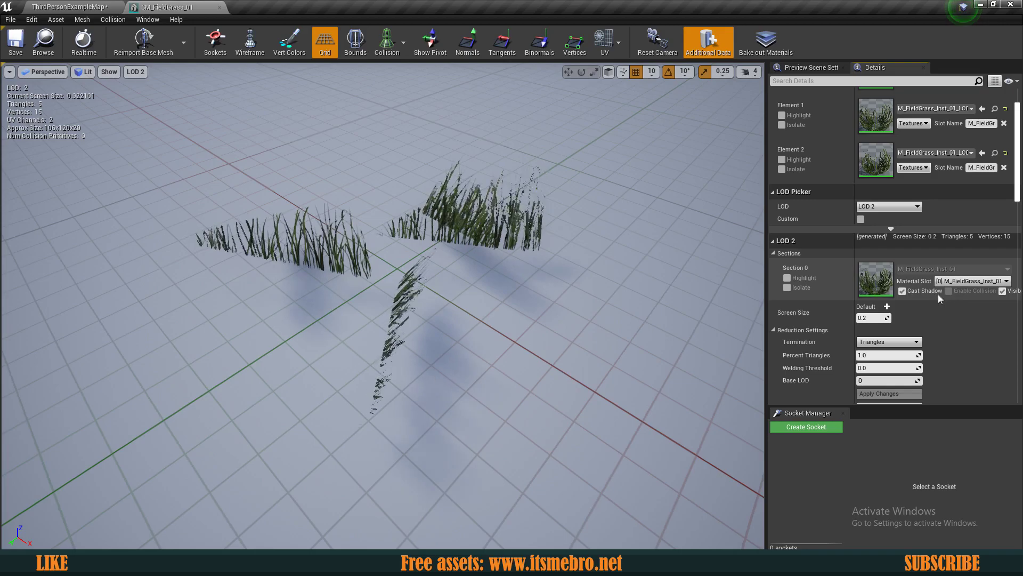
scroll(938, 294, "up", 4)
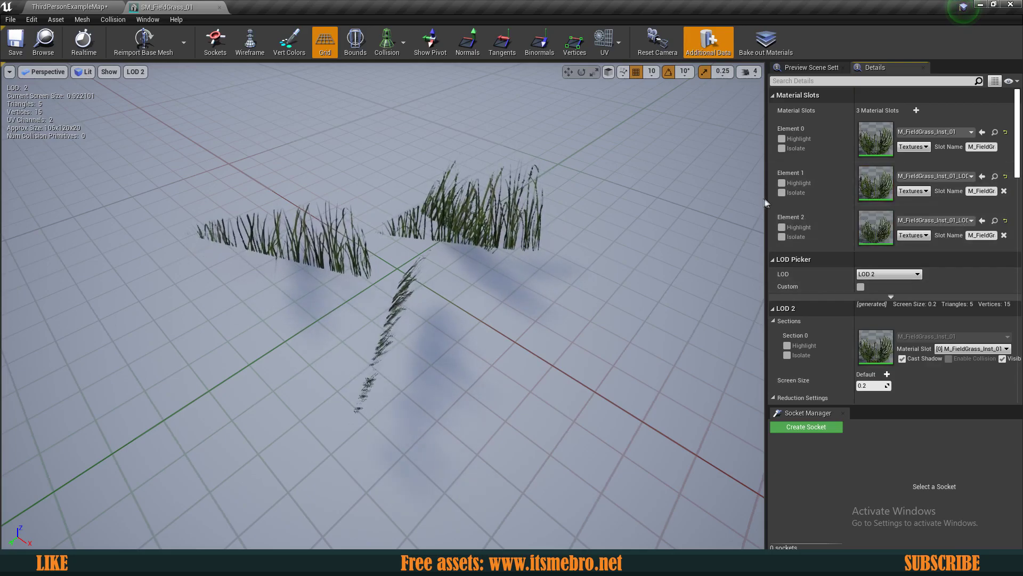
left_click_drag(766, 197, 707, 197)
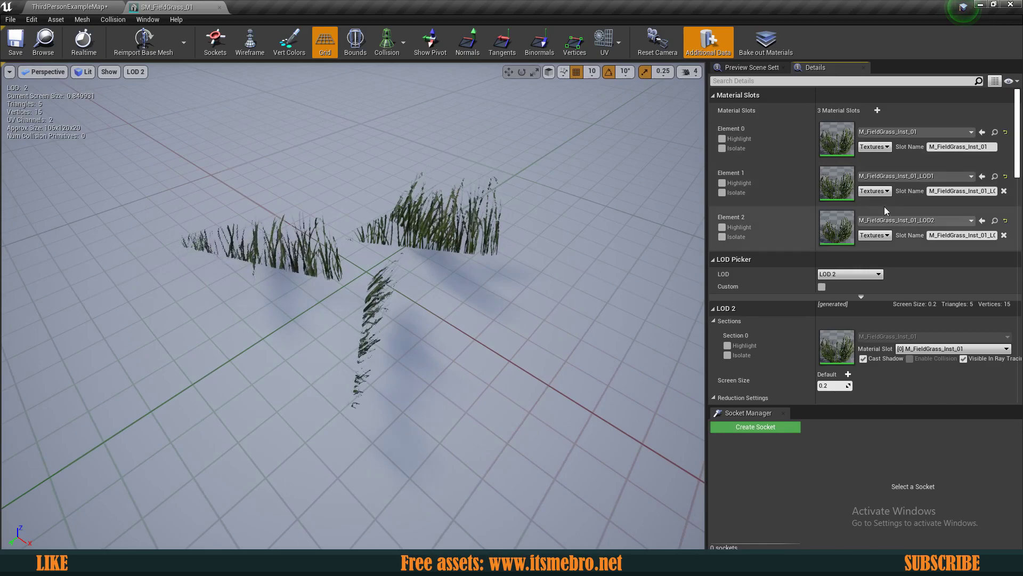
left_click(919, 350)
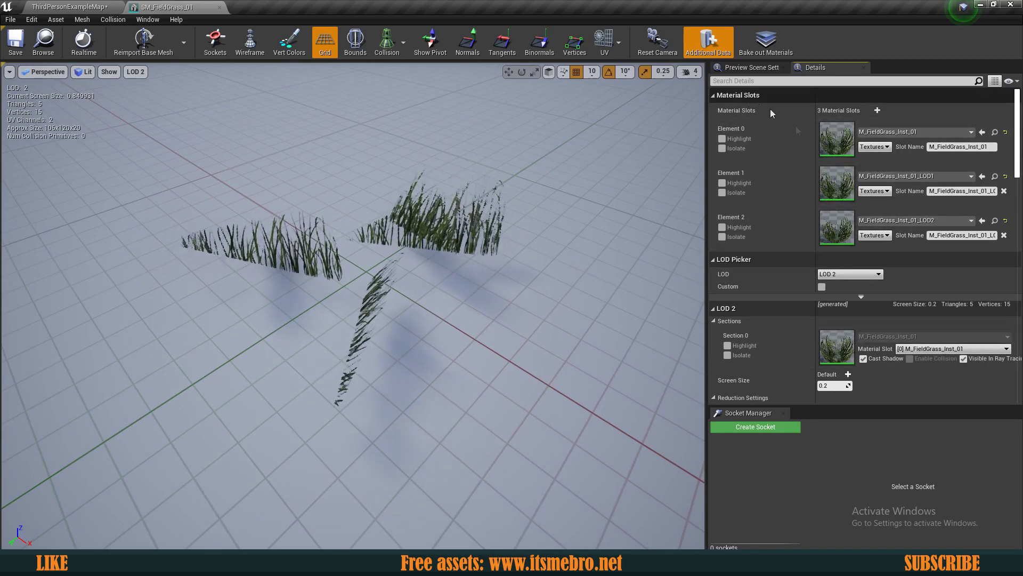
- Display LOD 0 and expand its sections to check which material slot Section 0 uses
left_click(850, 275)
left_click(852, 297)
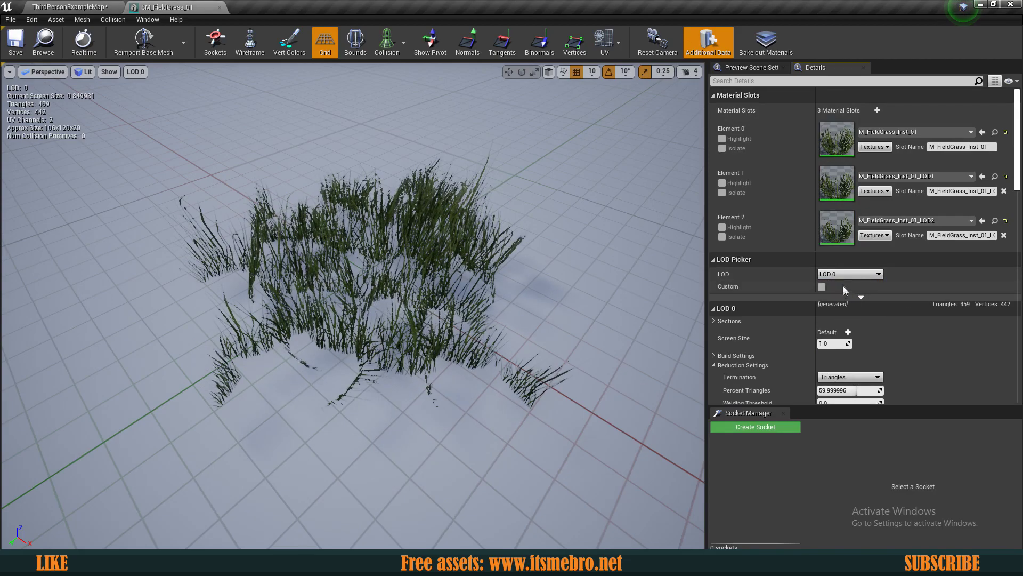
left_click(714, 321)
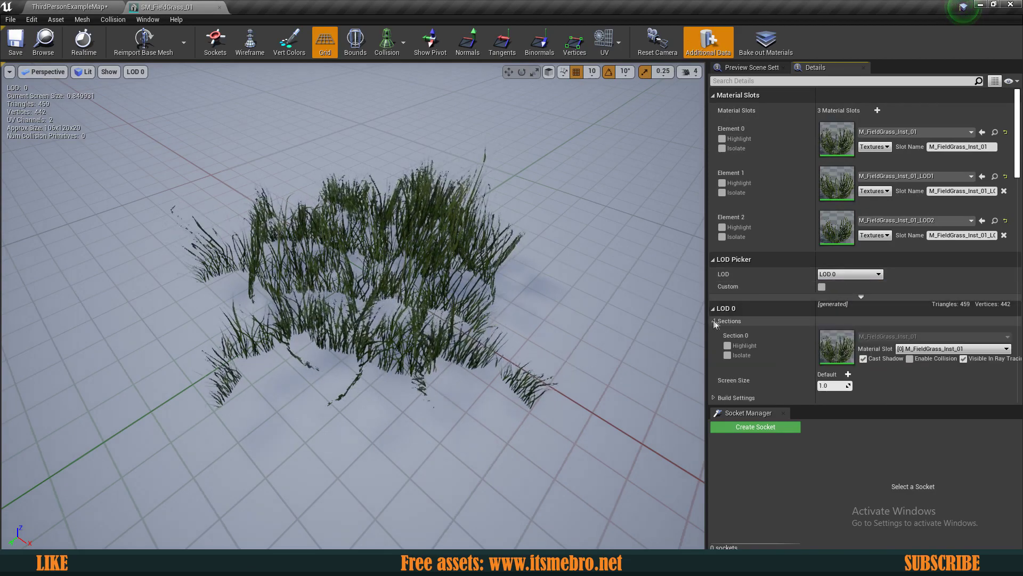
scroll(810, 325, "down", 1)
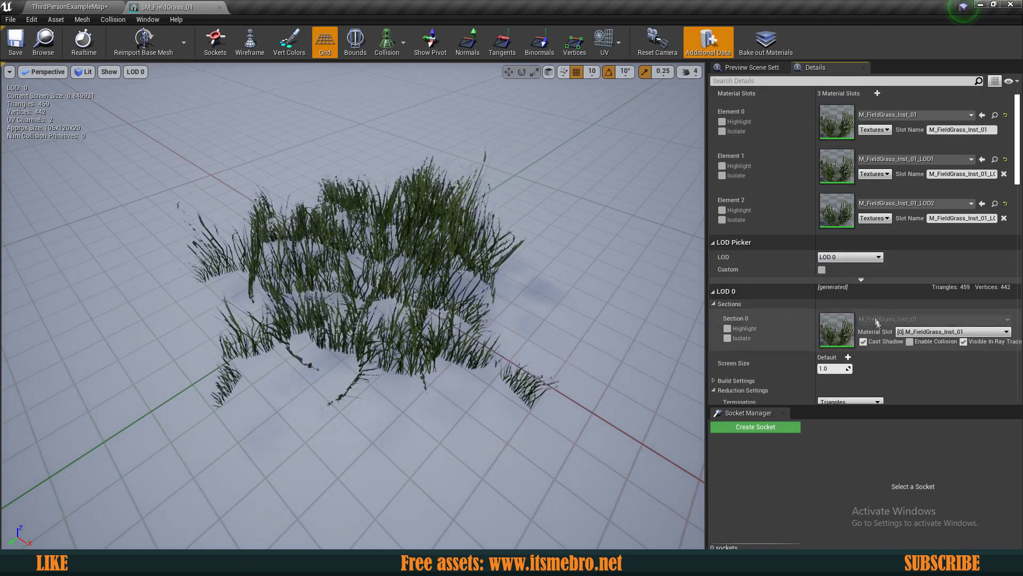
- Display LOD 1 and assign the material slot M_FieldGrass_Inst_01_LOD1_1 to its Section 0
left_click(846, 258)
left_click(859, 293)
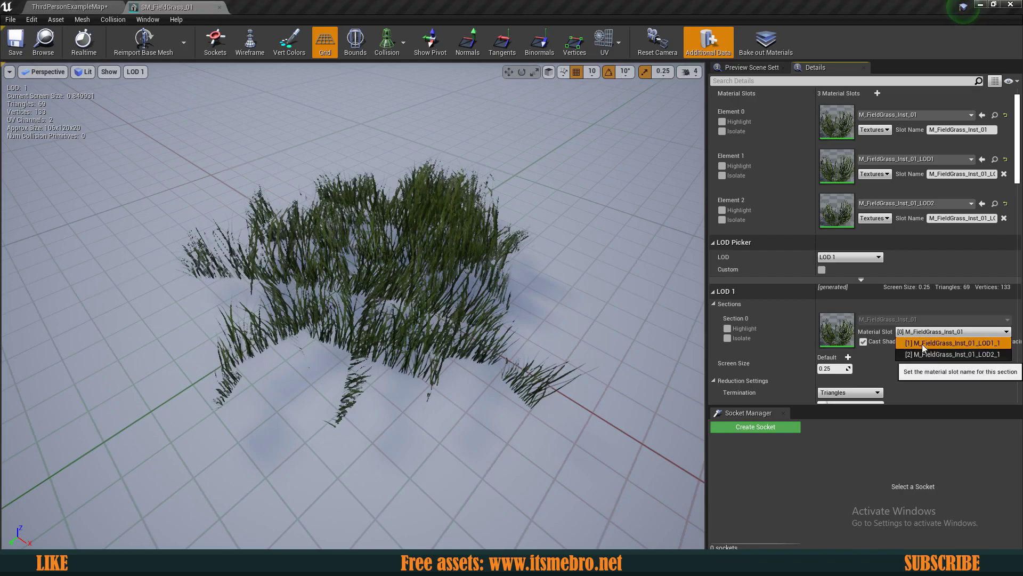
left_click(922, 344)
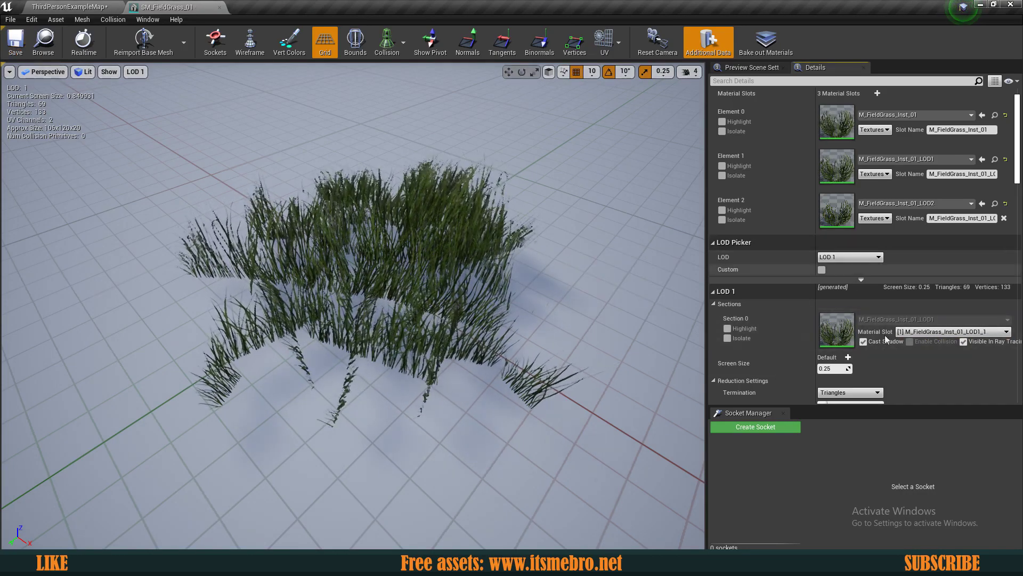
- Display LOD 2, assign the material slot M_FieldGrass_Inst_01_LOD2_1 to its Section 0 and inspect the grass up close
left_click(847, 258)
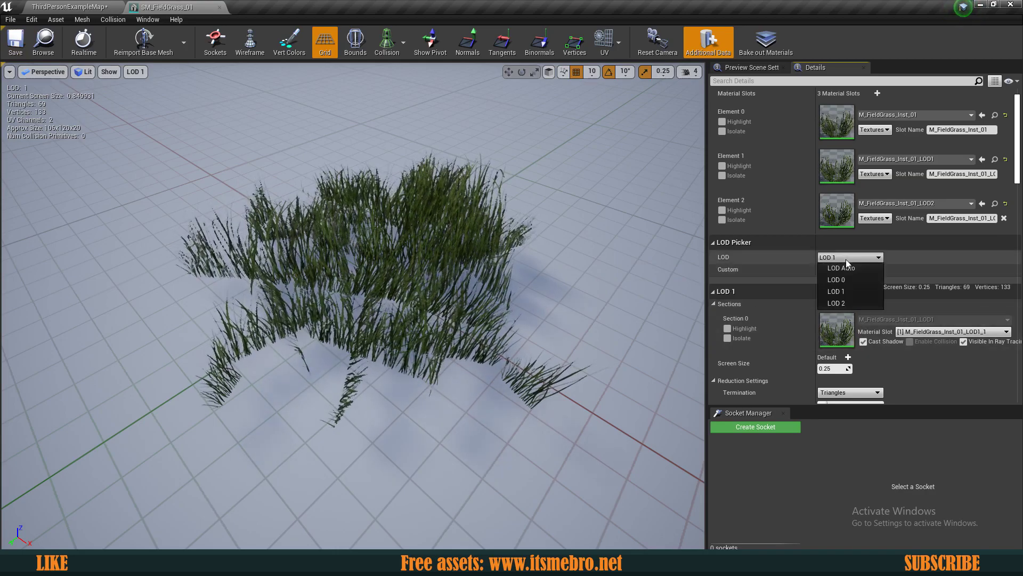
left_click(842, 303)
left_click(932, 332)
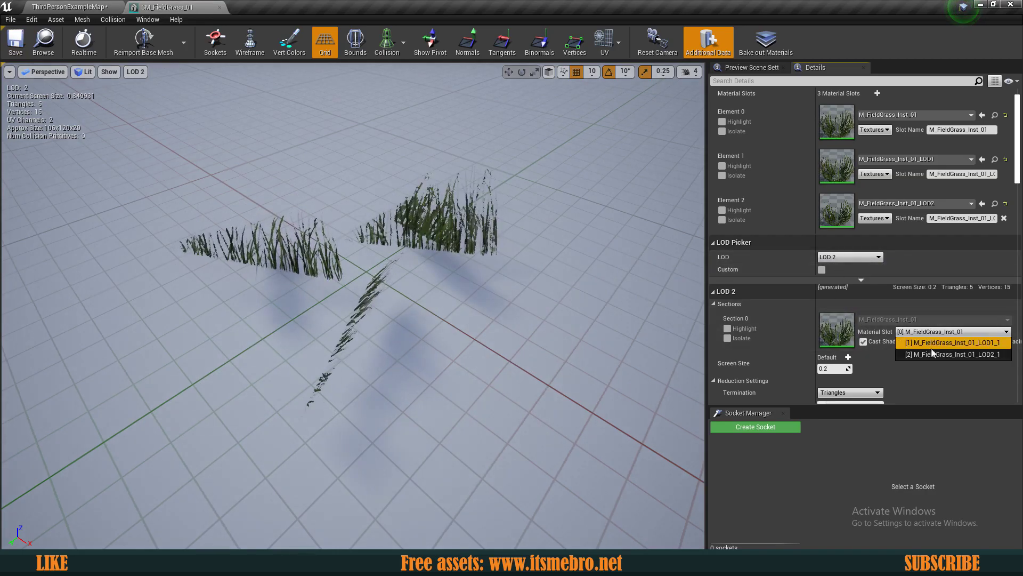
left_click(933, 354)
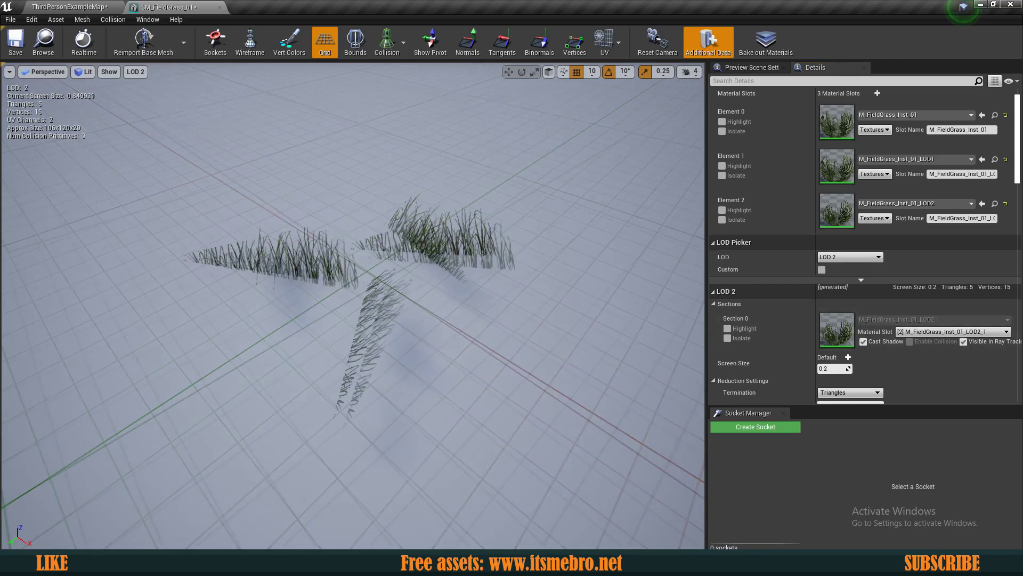
scroll(416, 294, "up", 5)
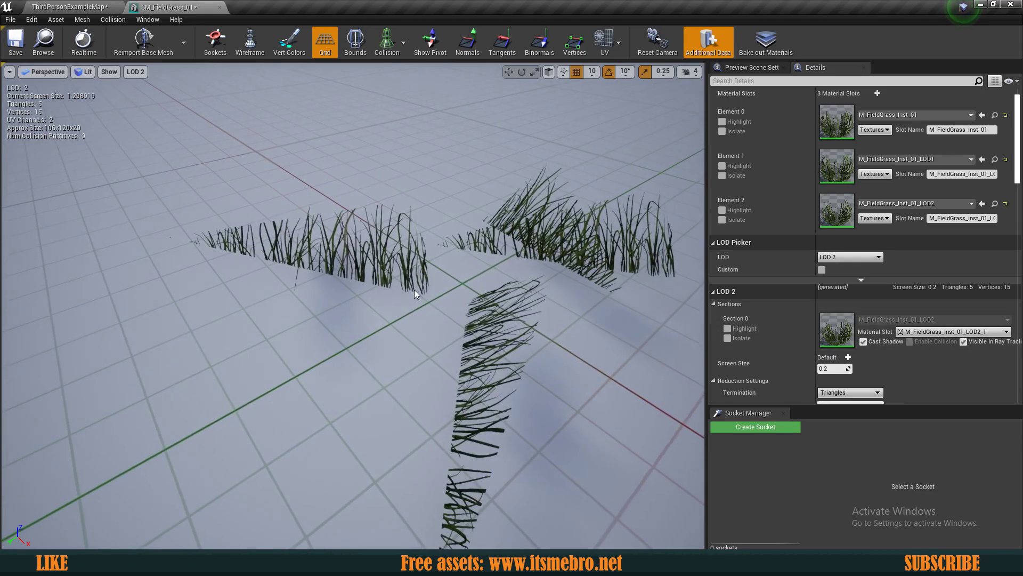
left_click_drag(414, 290, 495, 253, "alt")
scroll(415, 290, "up", 5)
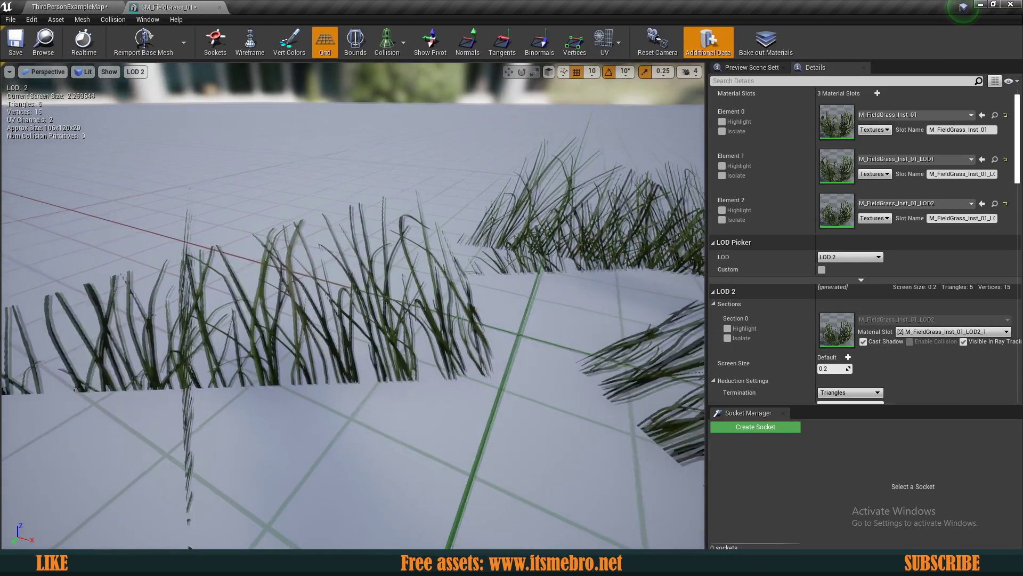
scroll(353, 305, "down", 9)
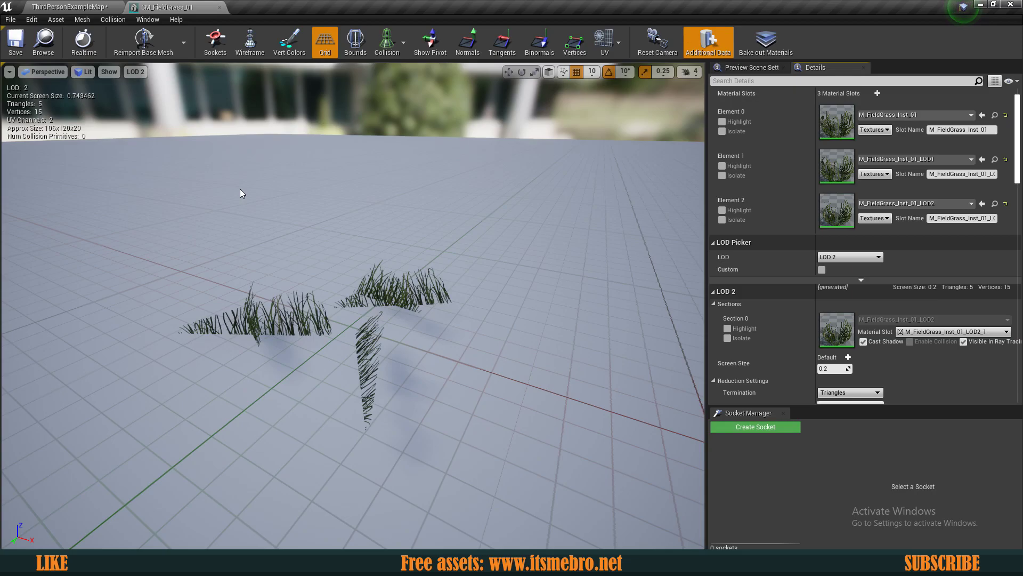
- Play-test the level with the per-LOD materials, moving the character through the grass to check look and frame rate
left_click(75, 7)
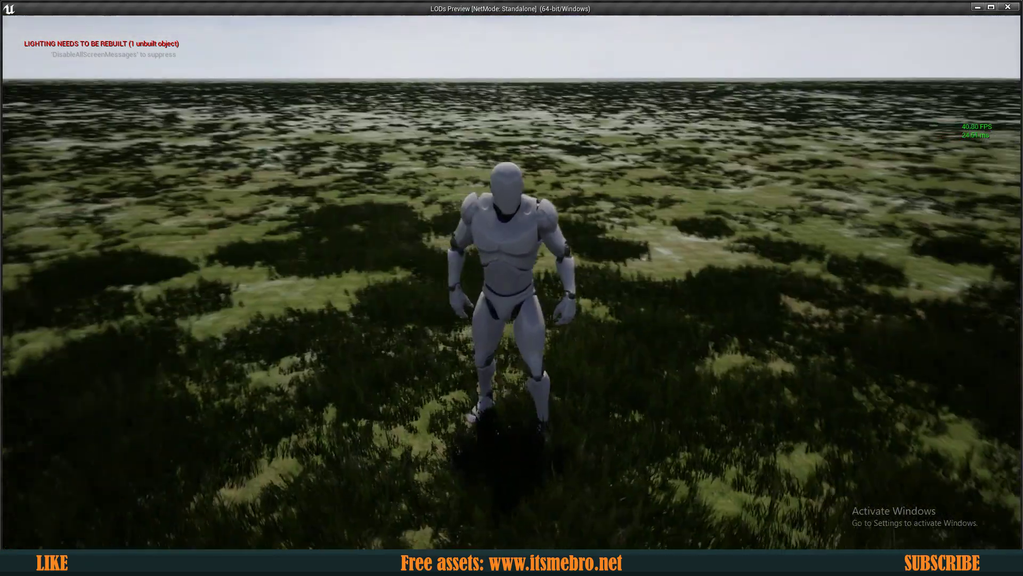
key("d")
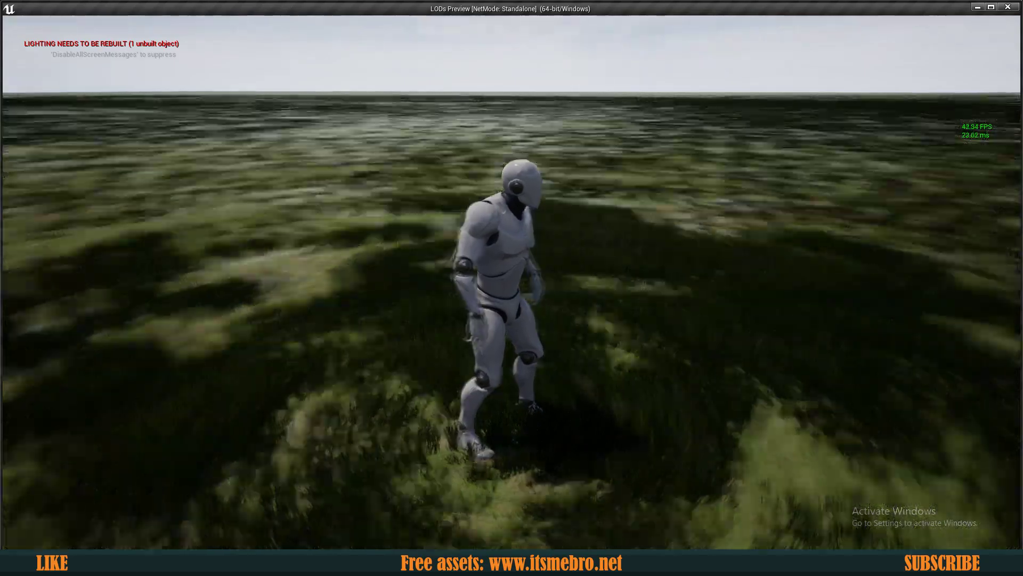
key("w")
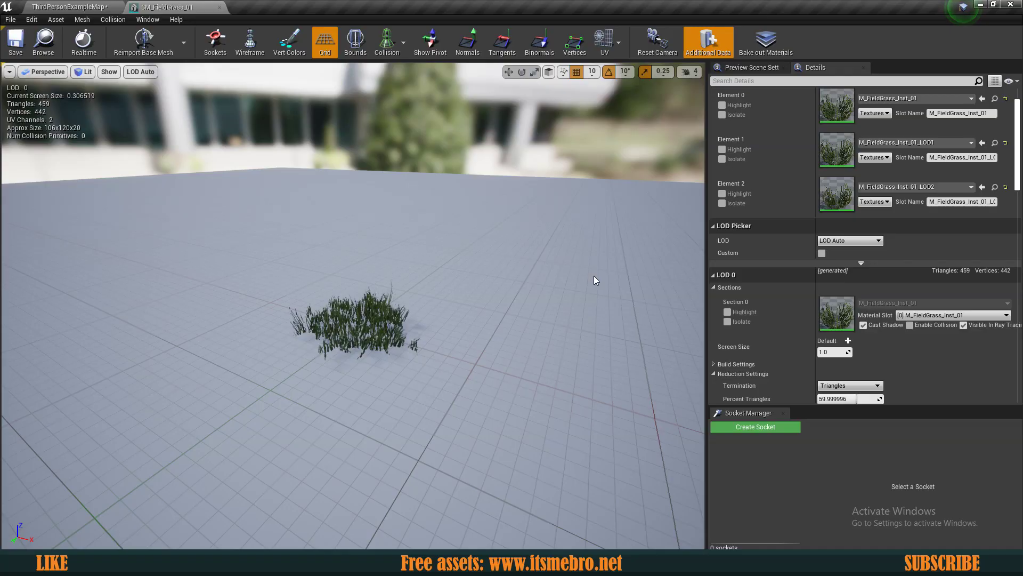
- Examine the grass mesh under LOD Auto and review its section material, screen size and reduction settings
right_click_drag(530, 279, 506, 298)
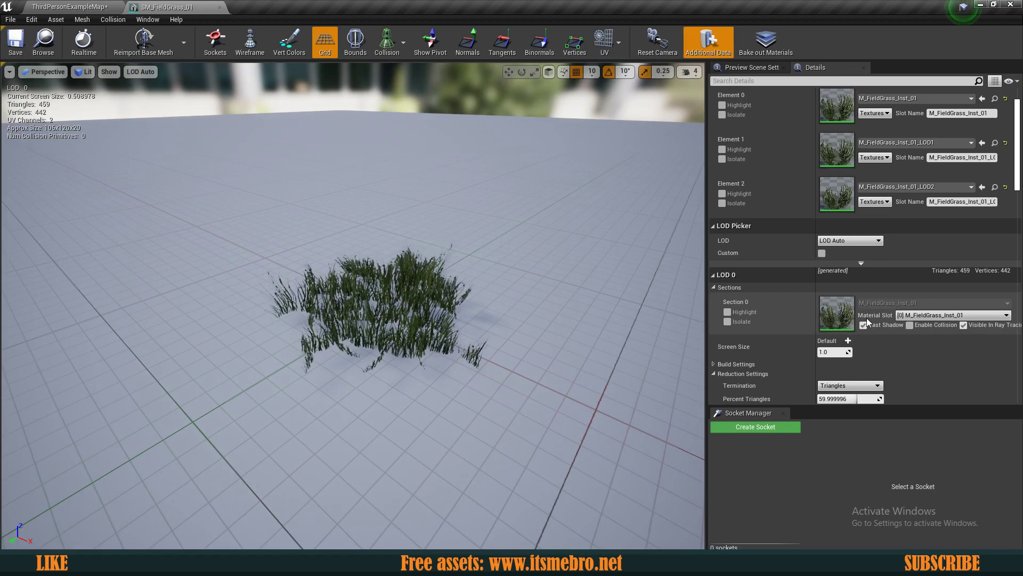
scroll(867, 321, "down", 3)
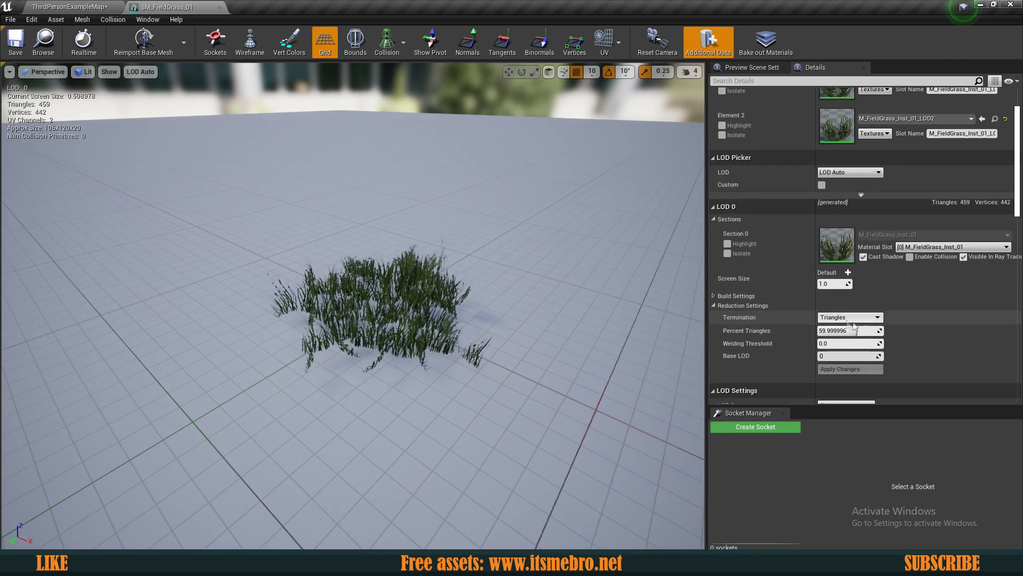
scroll(855, 240, "up", 2)
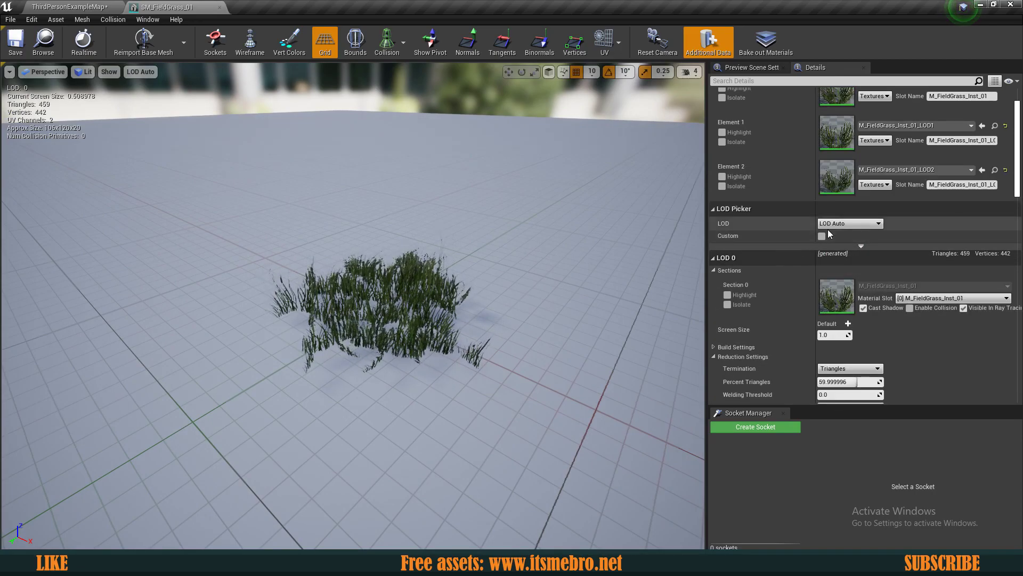
- Display LOD 1, view the grass from farther away and set LOD 1's screen size to 0.1
left_click(831, 224)
left_click(849, 258)
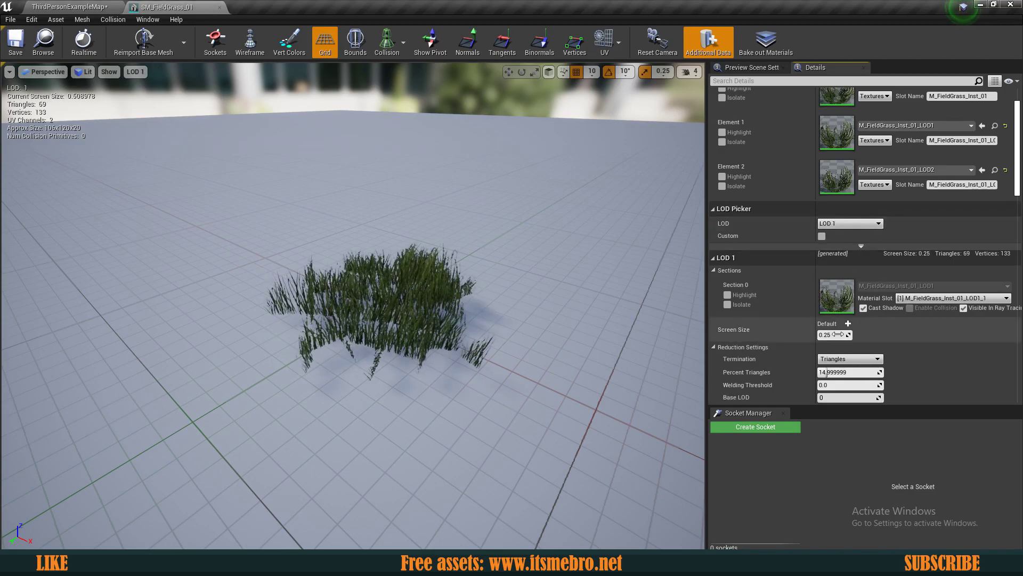
right_click_drag(505, 283, 513, 283)
key("w")
scroll(532, 286, "down", 5)
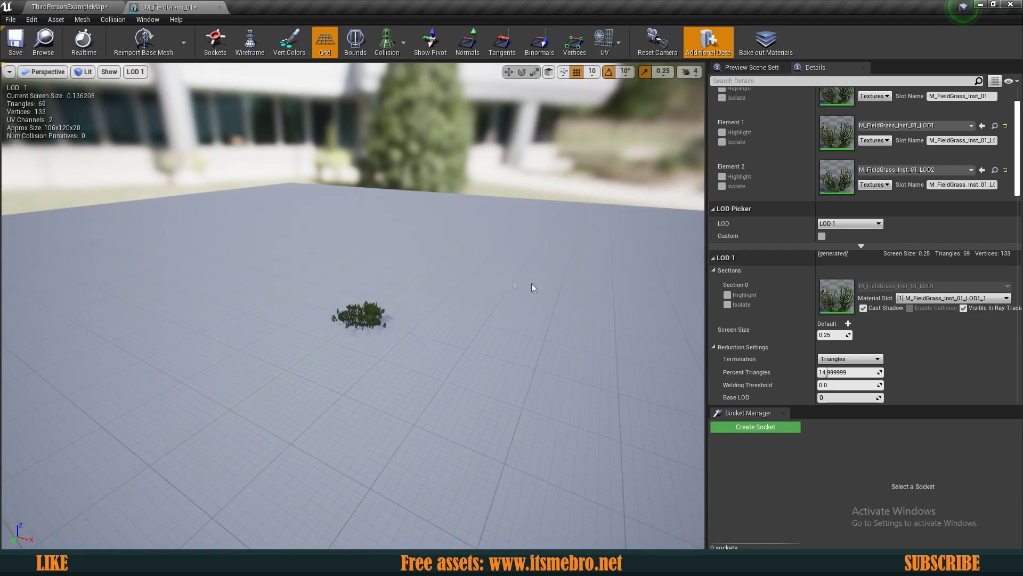
left_click(842, 335)
type("0.1")
key("Return")
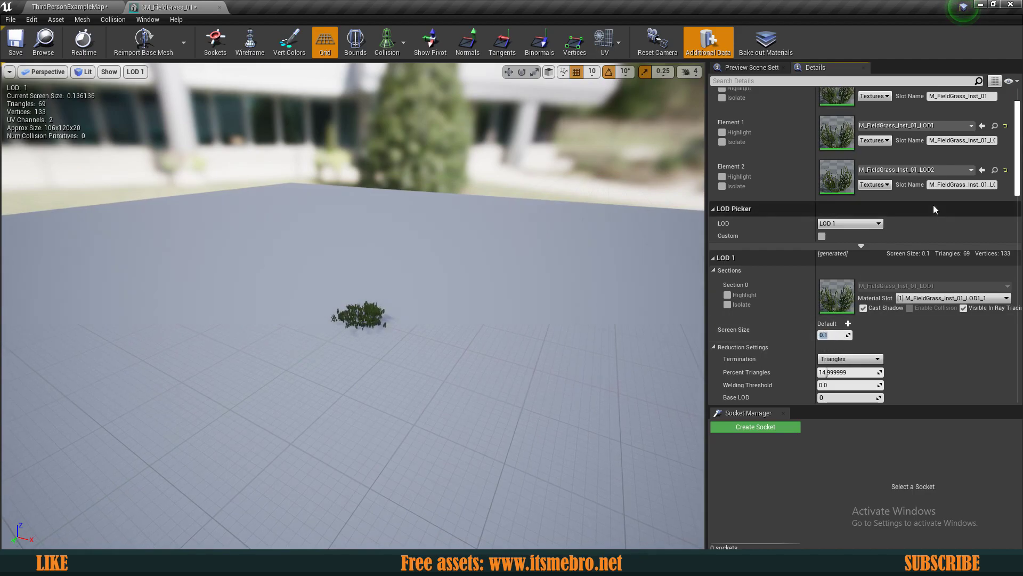
- Set LOD 2's screen size to 0.05, and return to LOD Auto to check the transitions from farther away
left_click(862, 224)
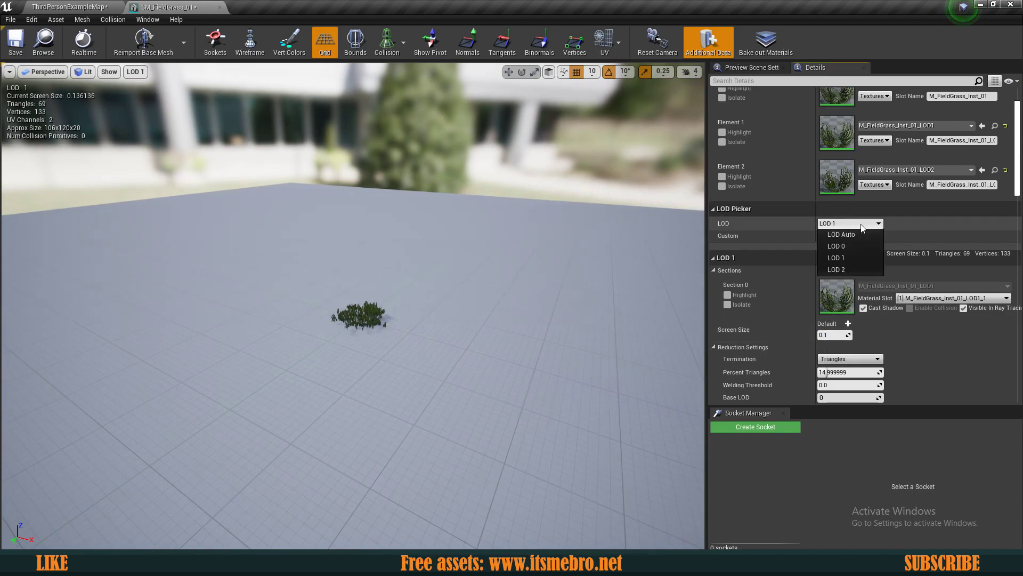
left_click(859, 269)
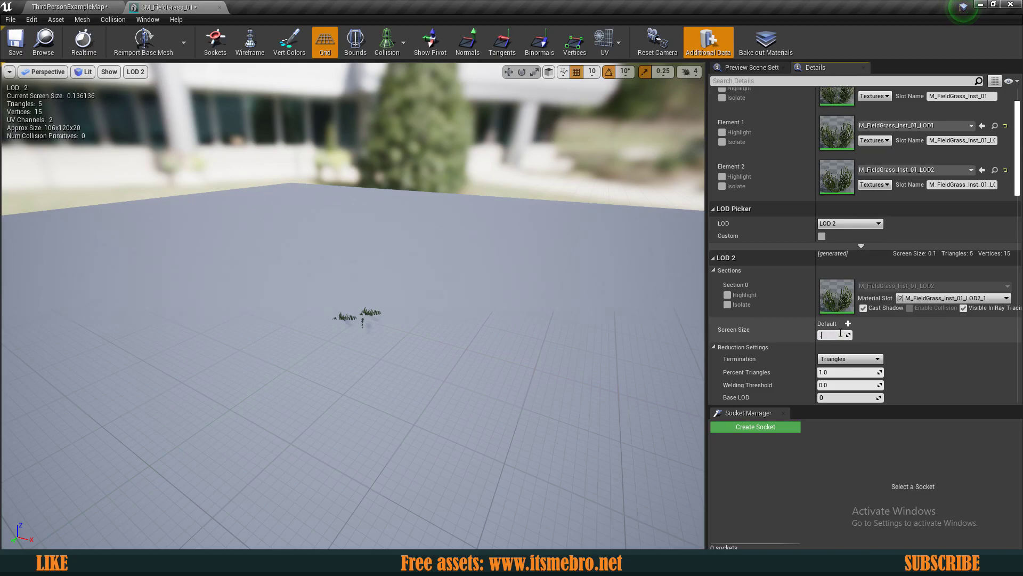
scroll(842, 334, "down", 3)
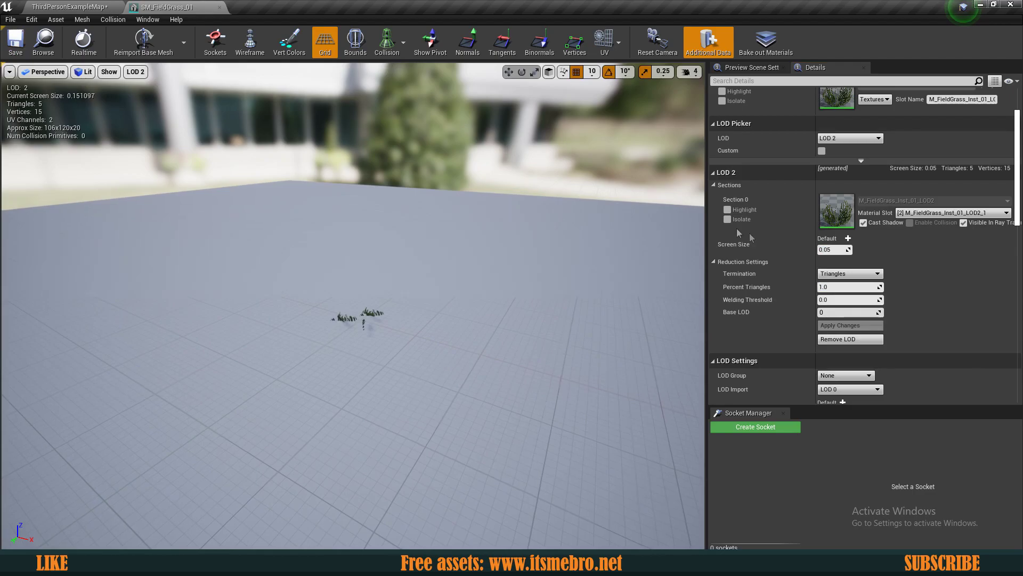
left_click(841, 149)
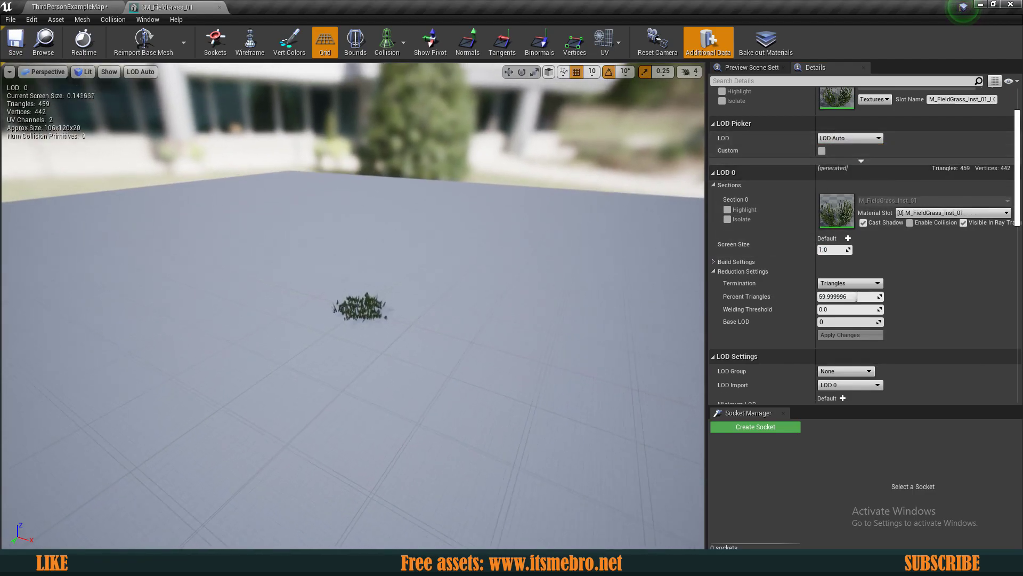
key("w")
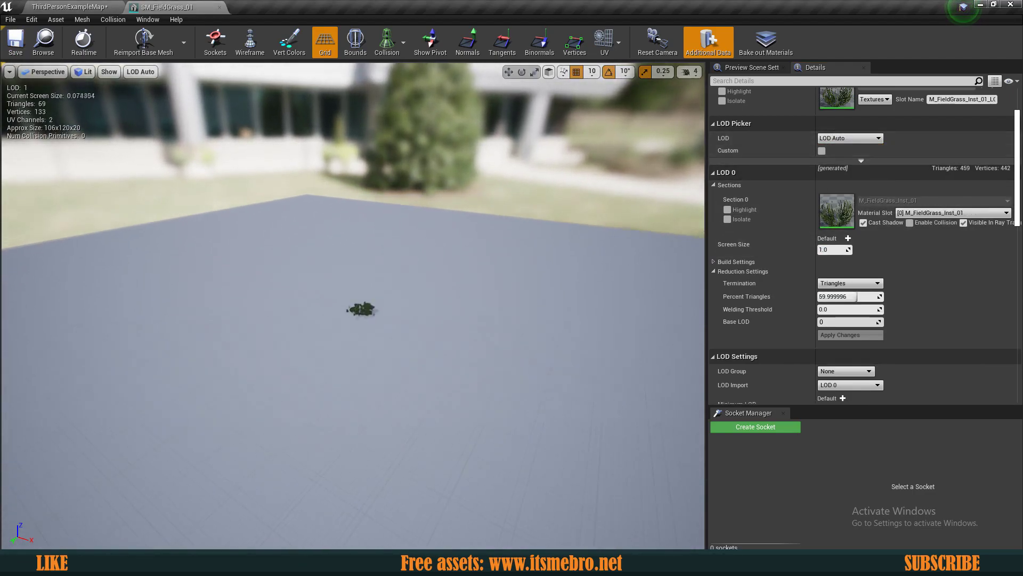
- Play-test the level with the new LOD screen sizes, running and jumping through the grass to check frame rate
left_click(116, 9)
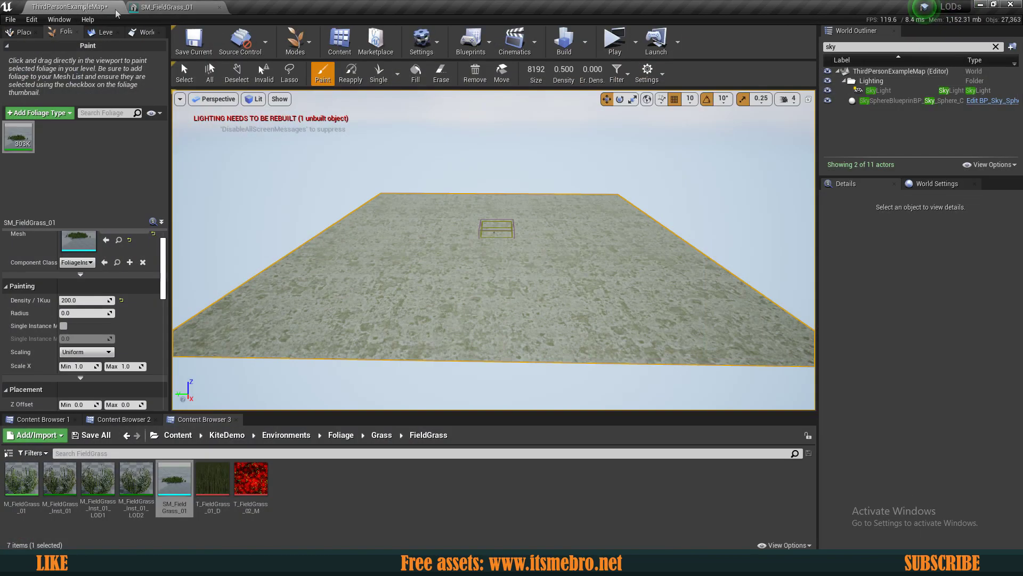
left_click(615, 43)
key("w")
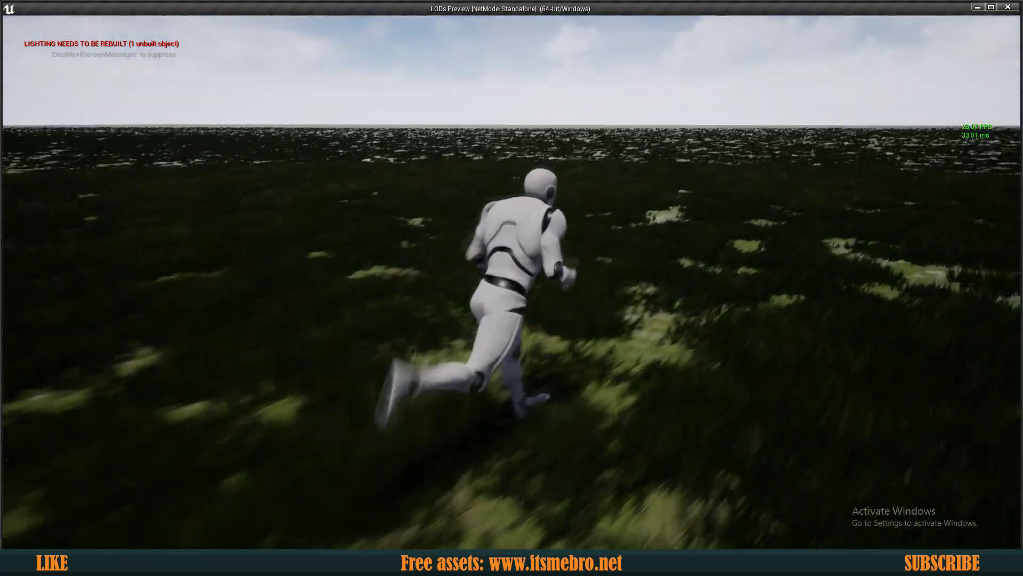
key("w")
key("a")
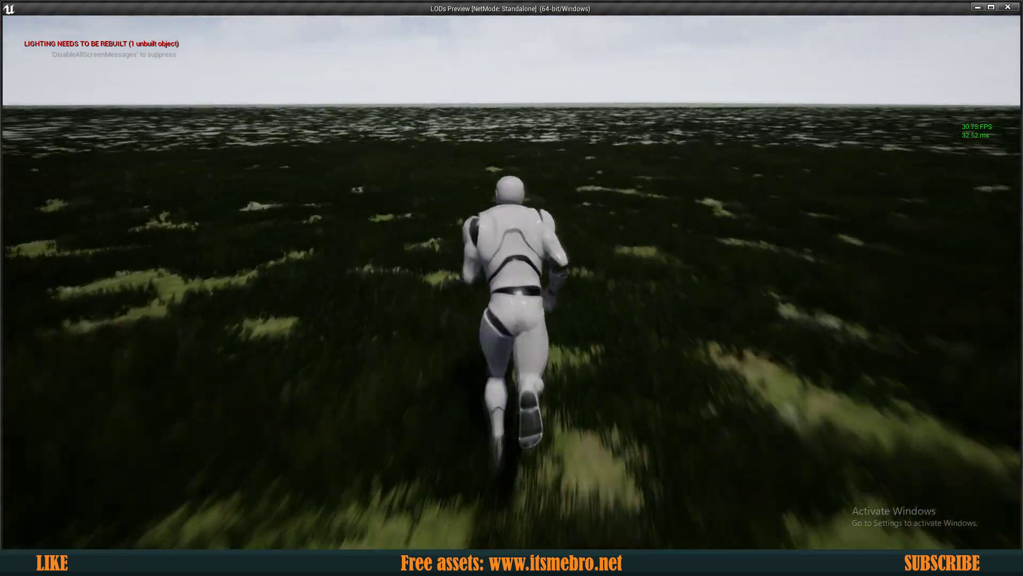
key("d")
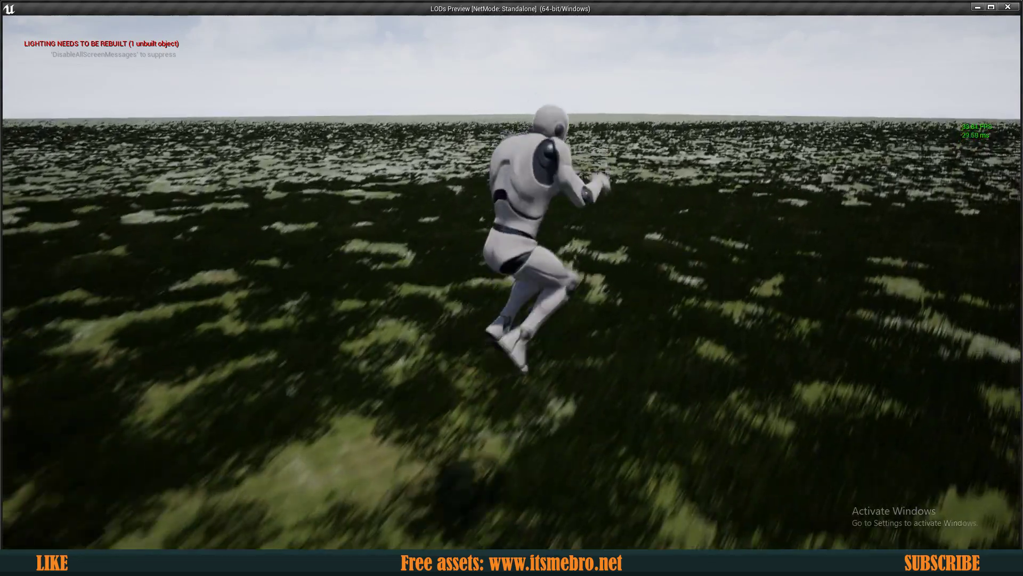
key("Escape")
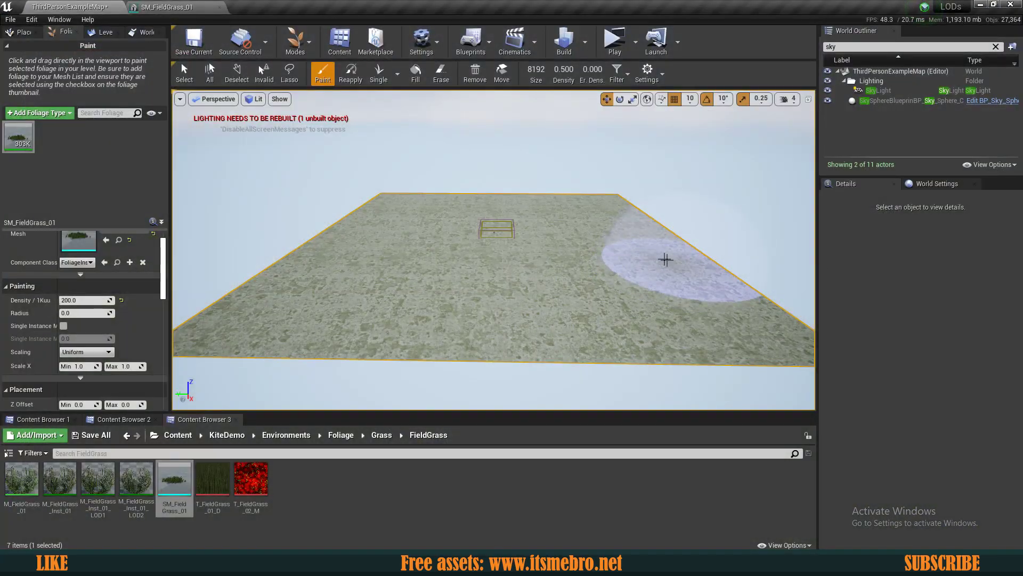
- Set the maximum cull distance of the SM_FieldGrass_01 foliage type to 1000 in its instance settings
key("w")
mouse_move(625, 261)
right_mouse_down()
mouse_move(607, 261)
mouse_move(639, 252)
mouse_move(624, 261)
right_mouse_up()
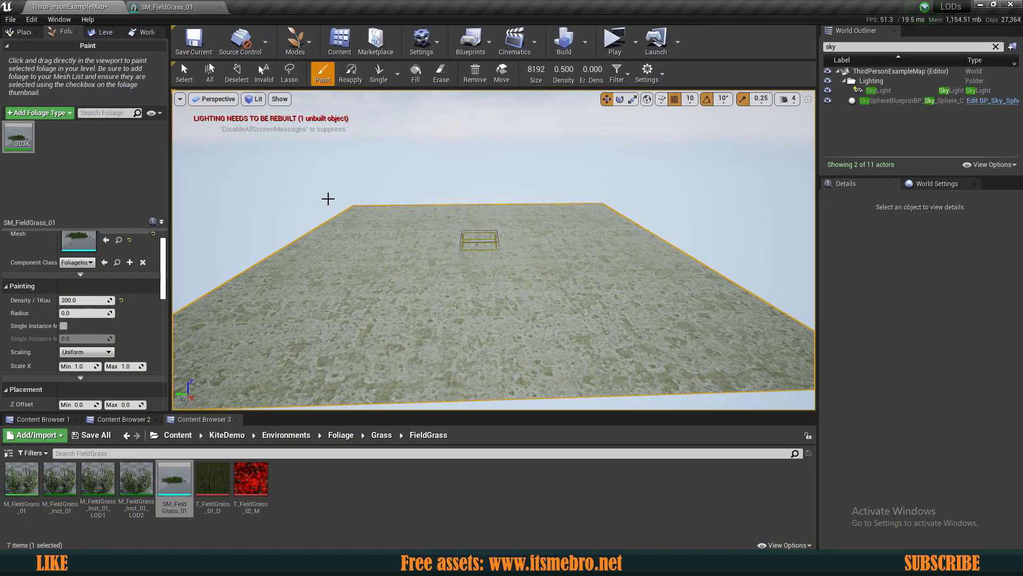
left_click(297, 44)
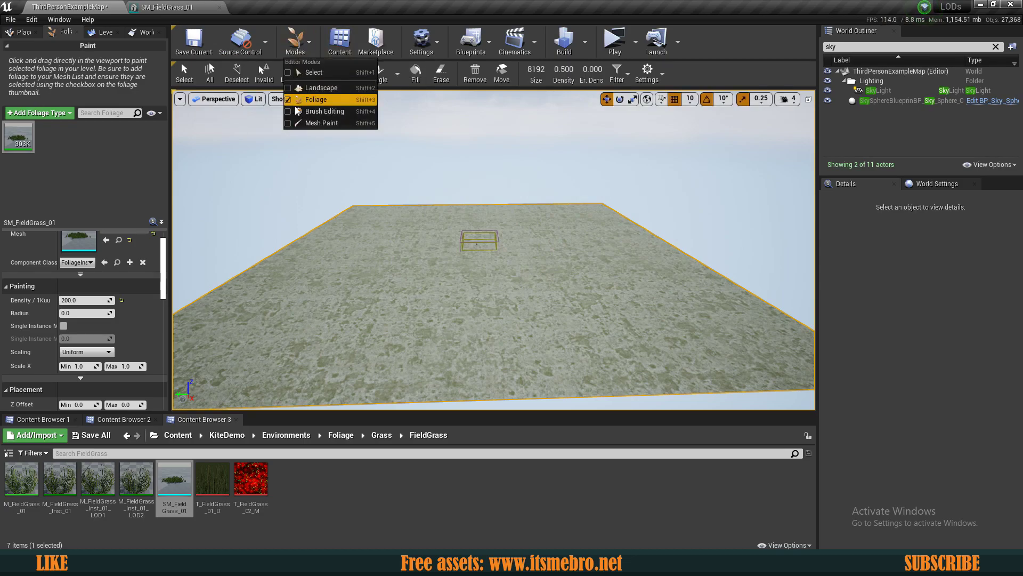
left_click(29, 142)
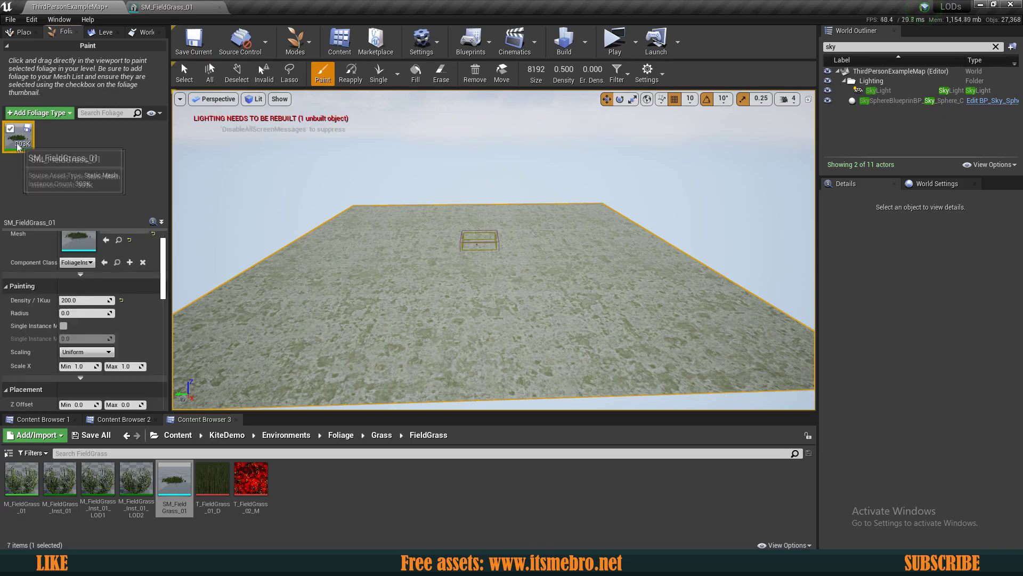
scroll(70, 290, "down", 5)
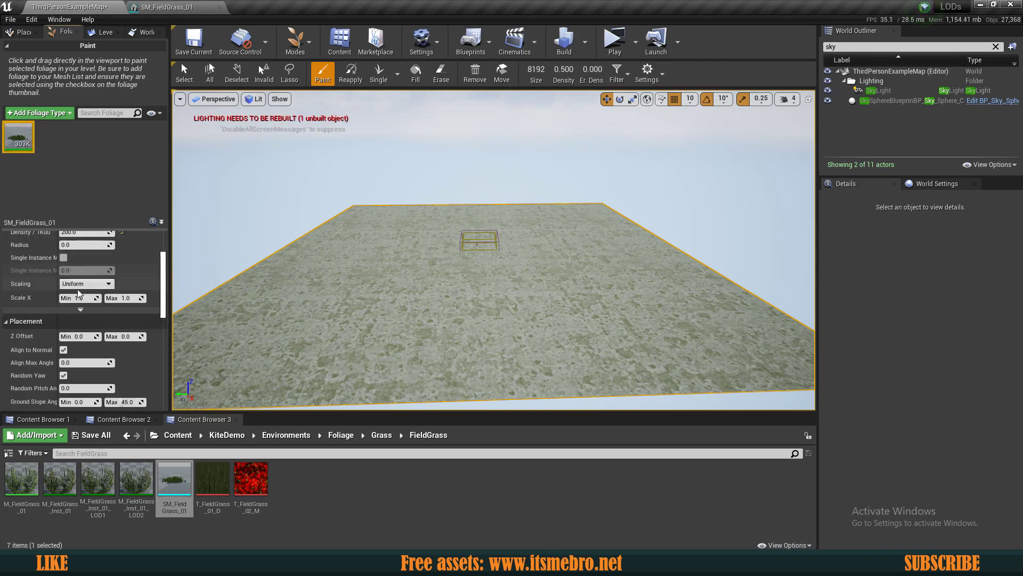
scroll(78, 292, "down", 7)
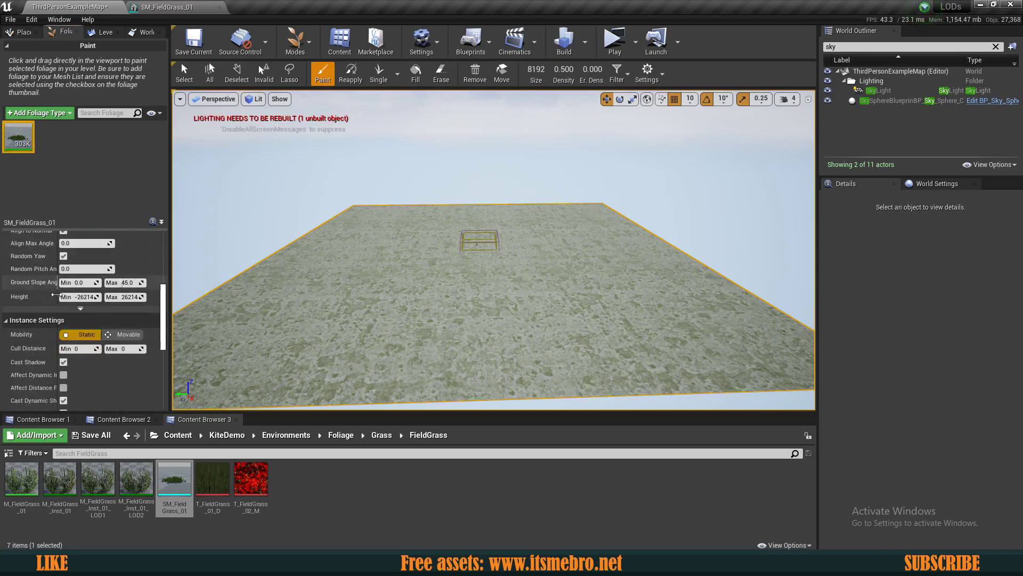
scroll(59, 299, "down", 1)
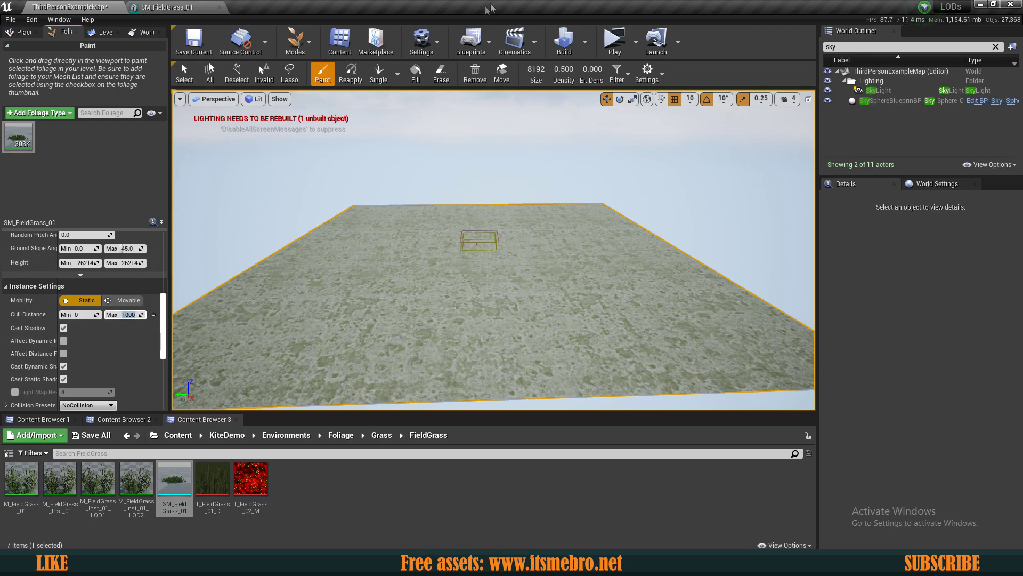
- Play-test the level with the 1000 cull distance, running and jumping around to examine where grass disappears and the frame rate
left_click(615, 51)
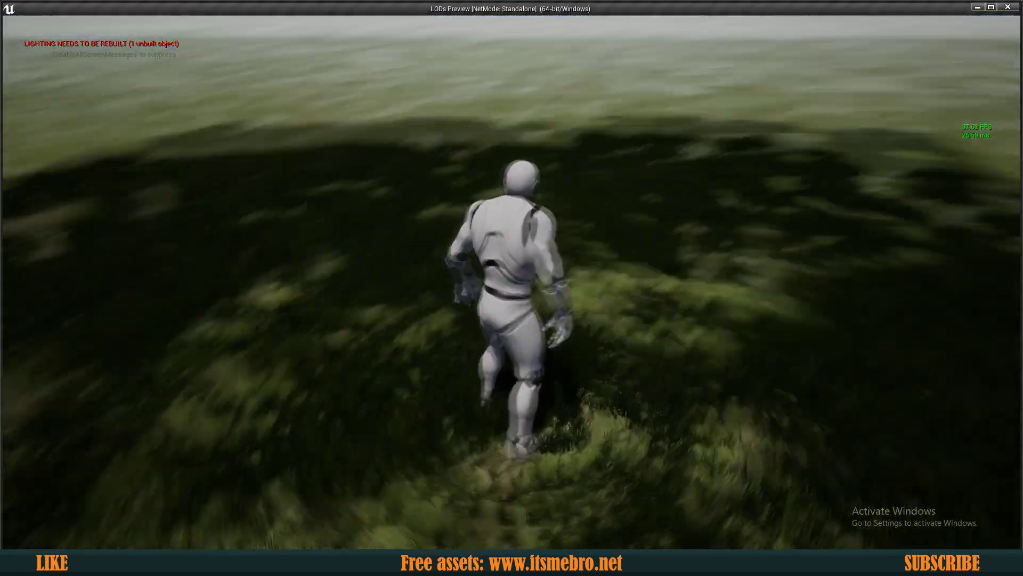
key("d")
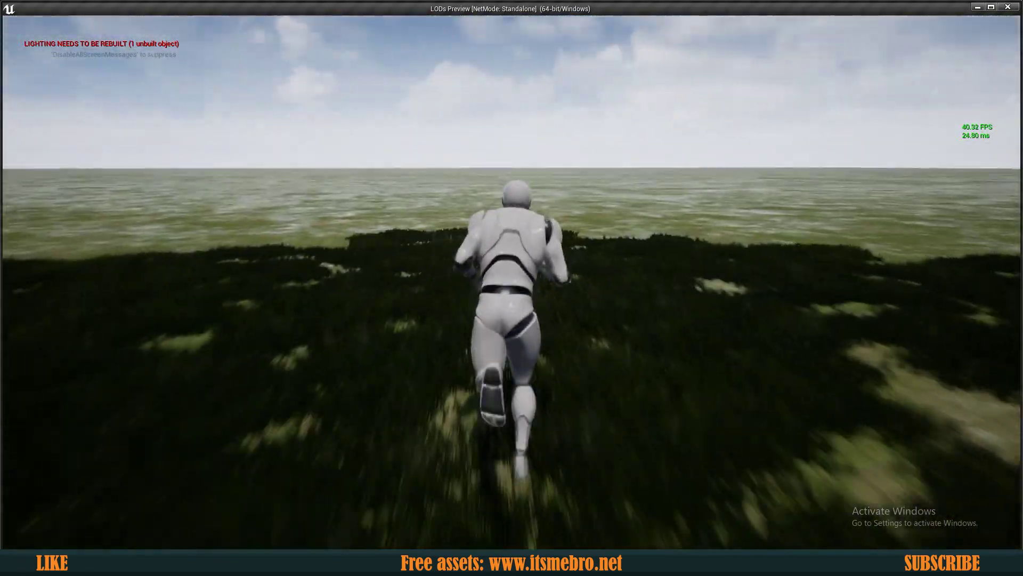
key("a")
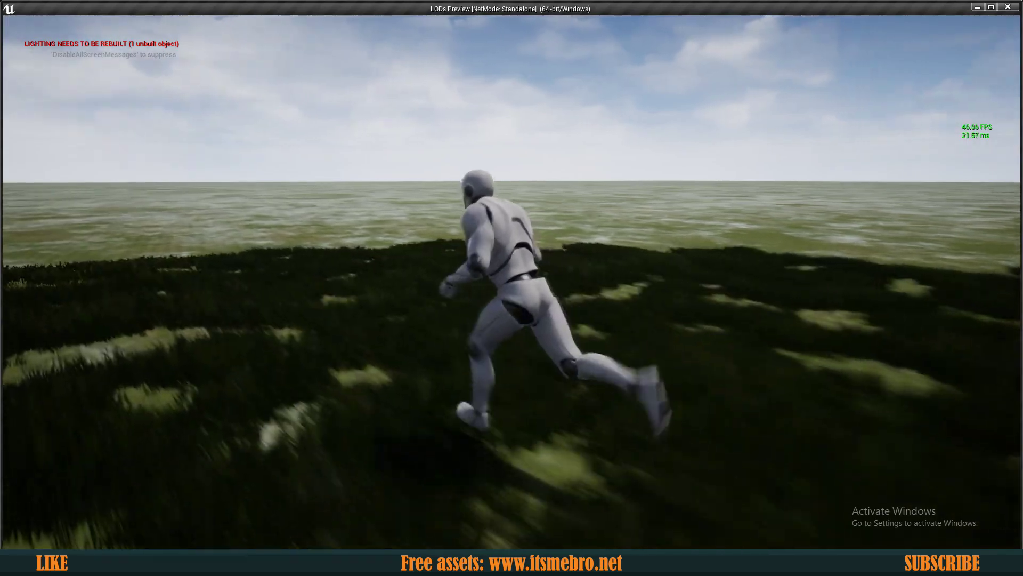
key("a")
key("space")
key("a")
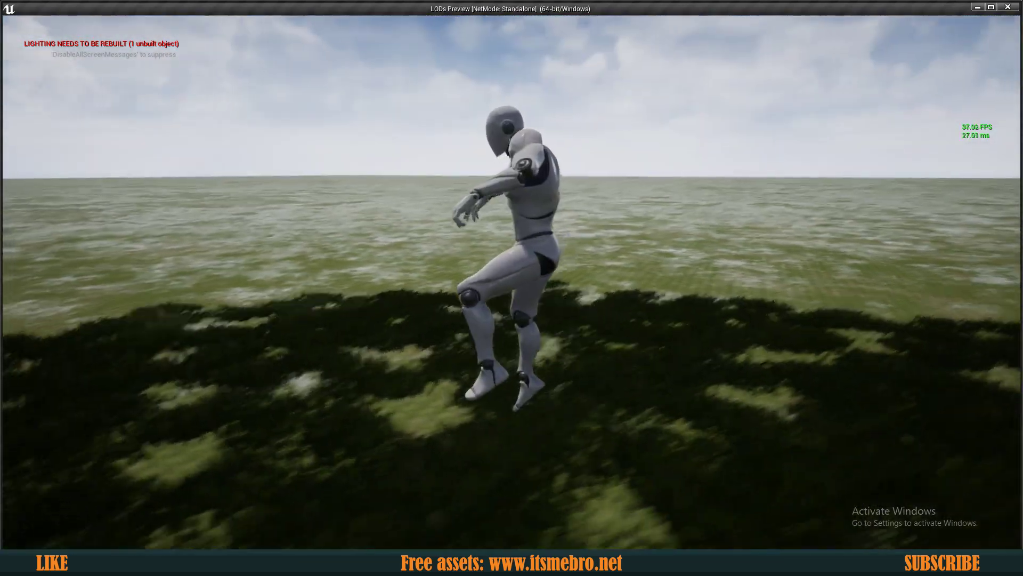
key("w")
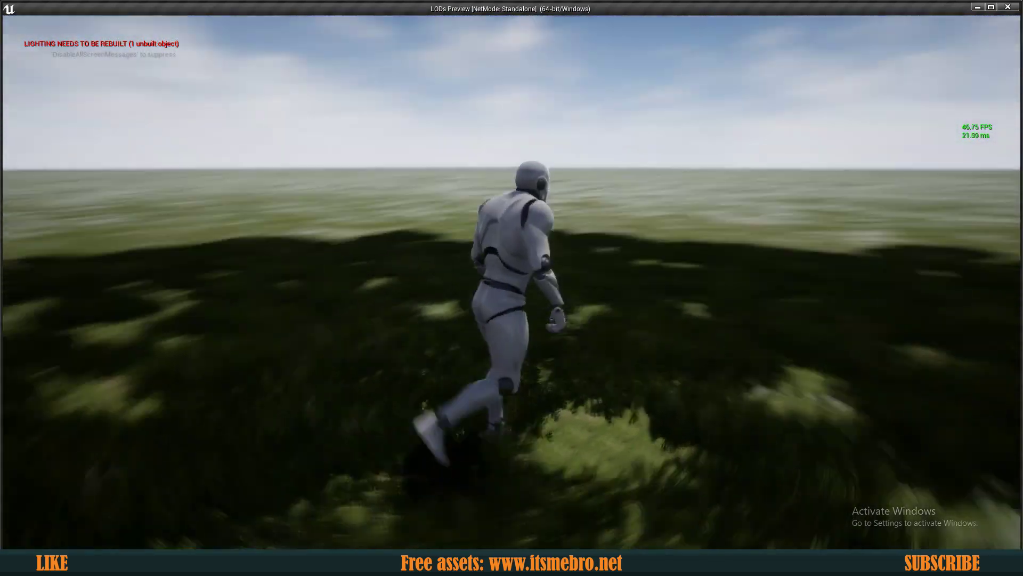
key("space")
key("w")
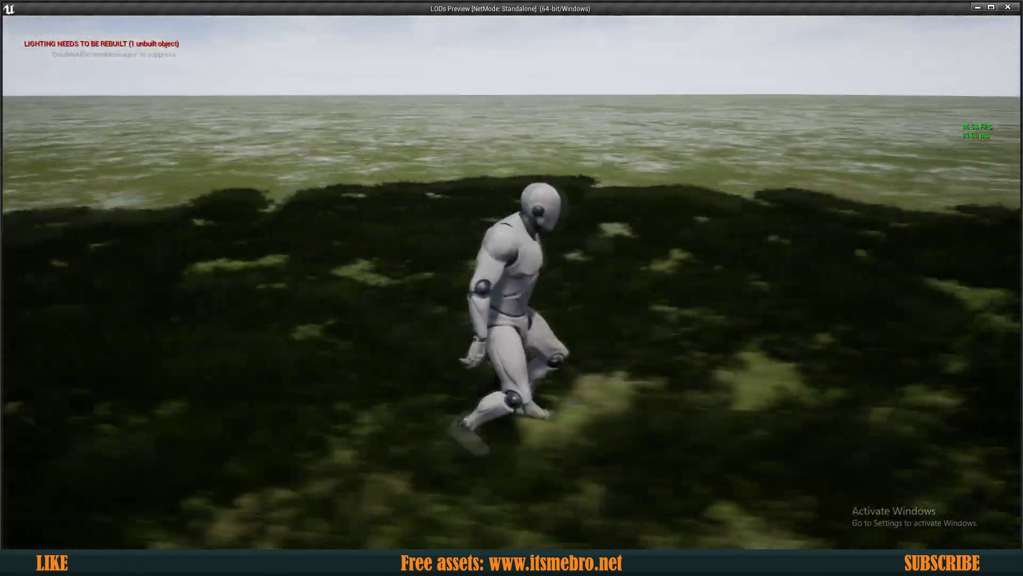
key("space")
key("w")
key("space")
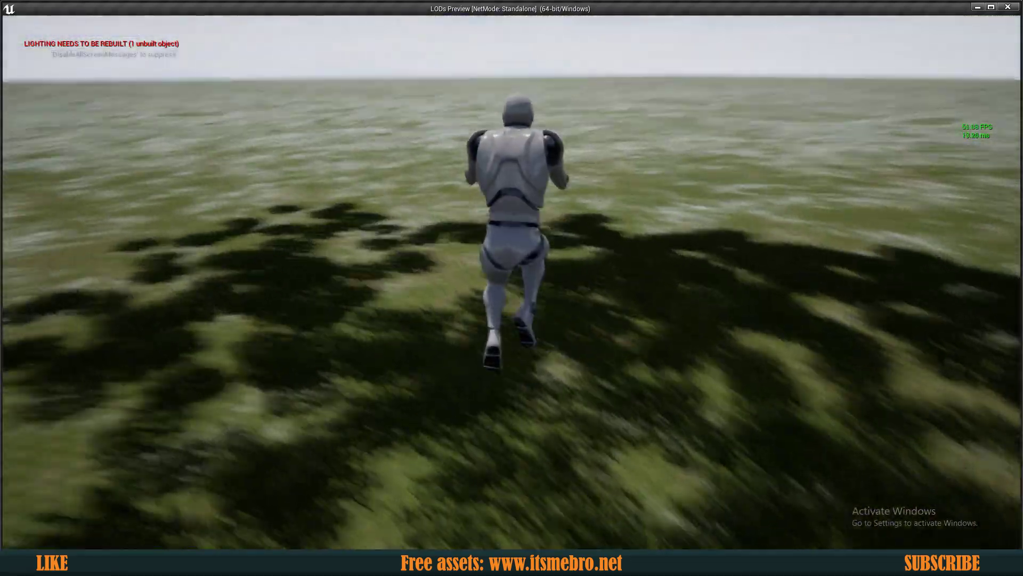
key("w")
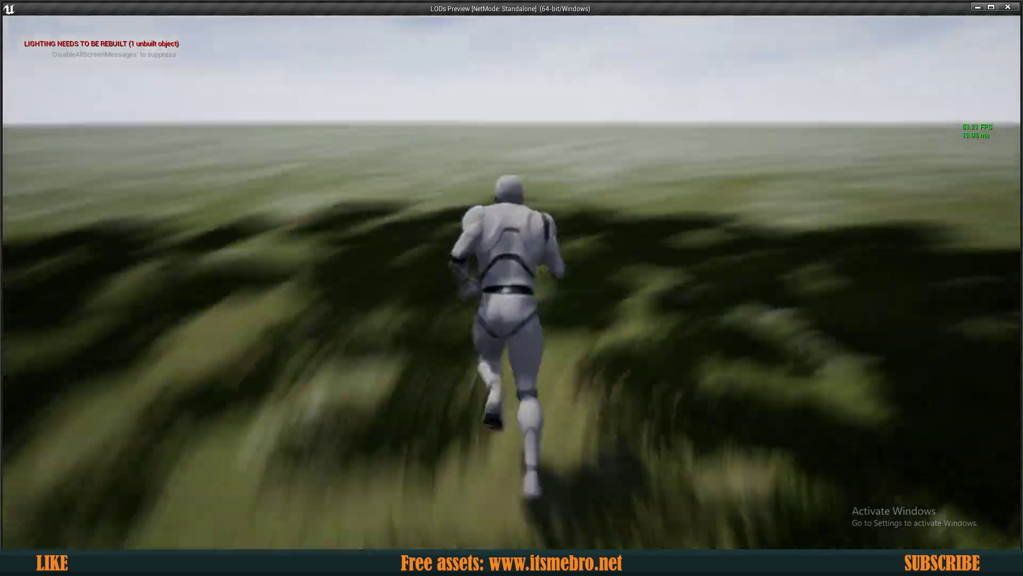
key("space")
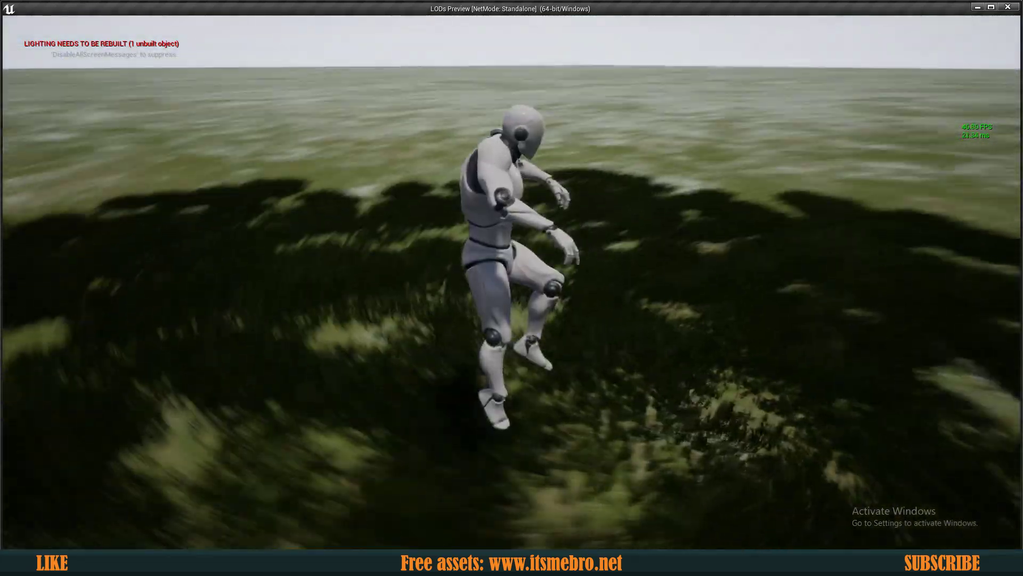
key("w")
key("space")
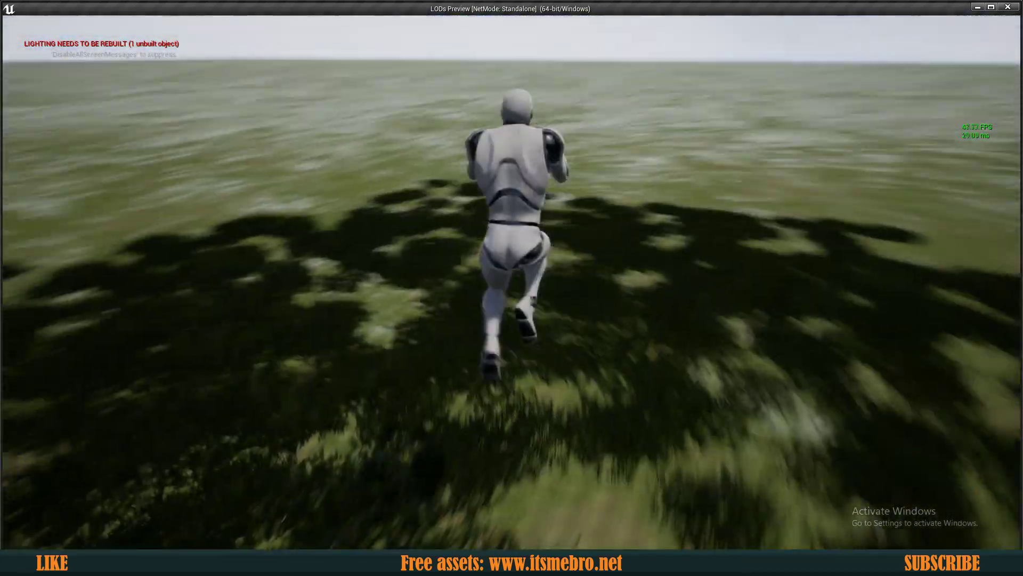
key("w")
key("space")
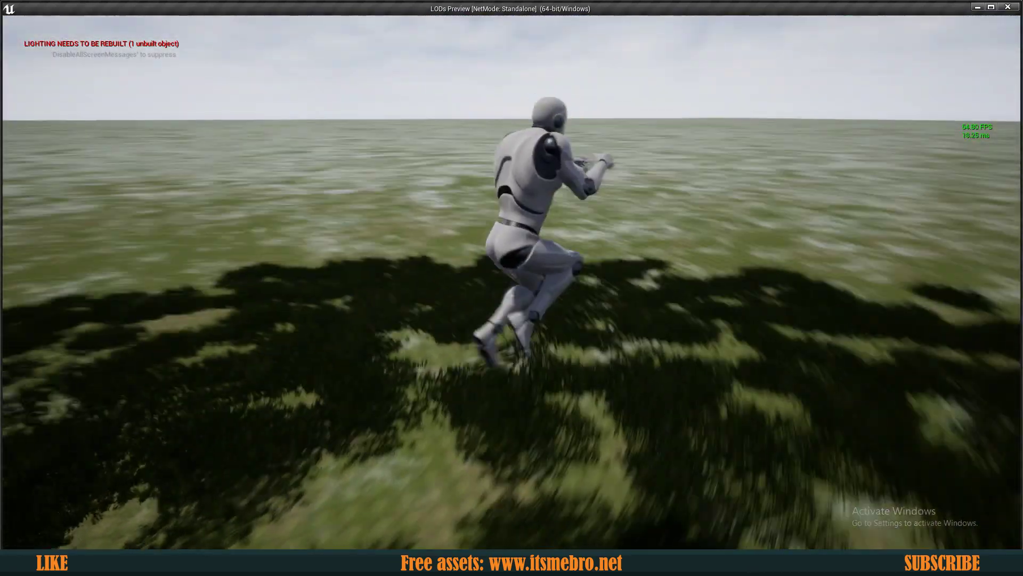
key("space")
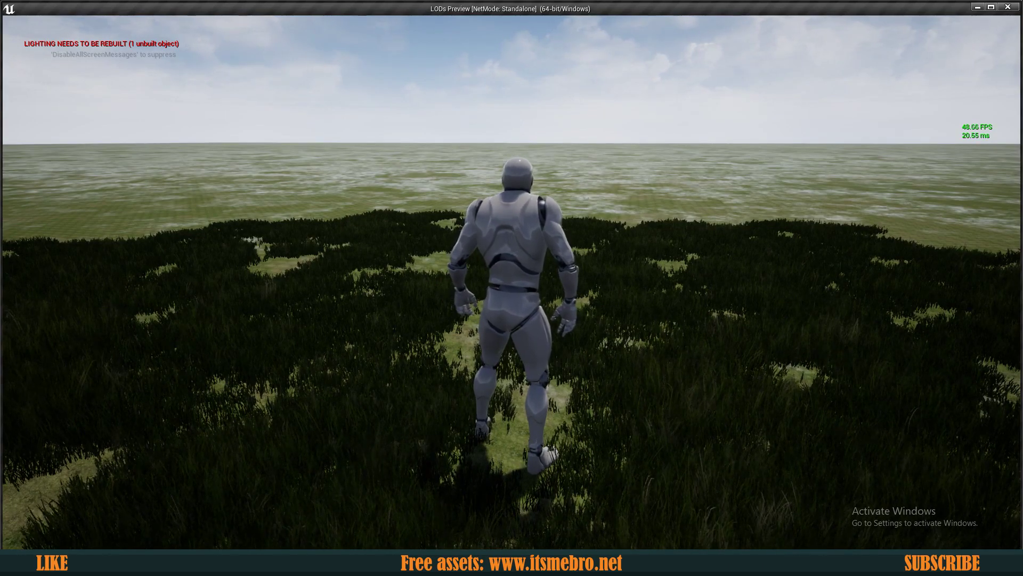
key("Escape")
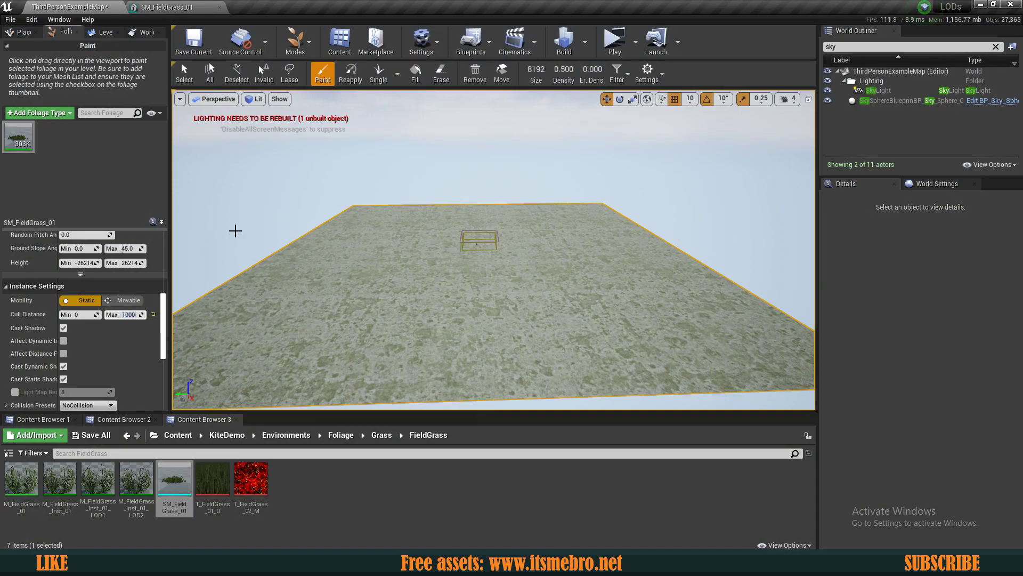
- Play-test the level with the 10000 maximum cull distance, running and jumping through the grass to examine visibility and frame rate
left_click(615, 43)
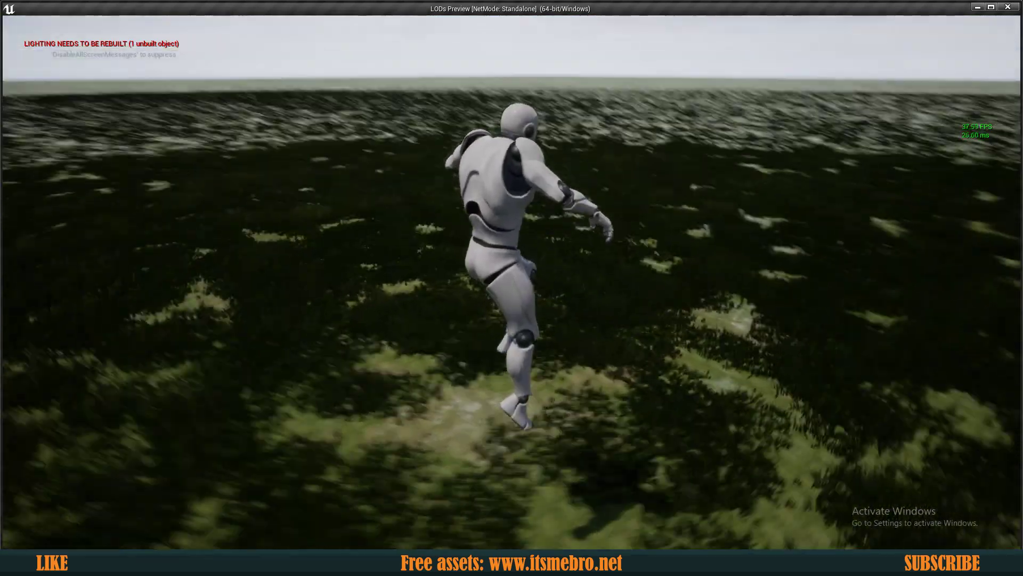
key("space")
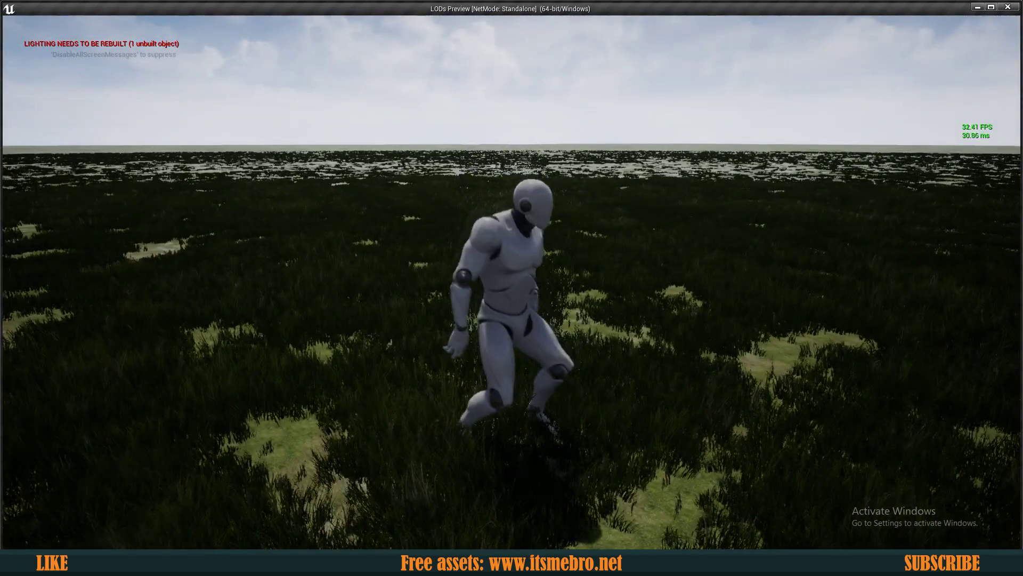
key("w")
key("space")
key("space")
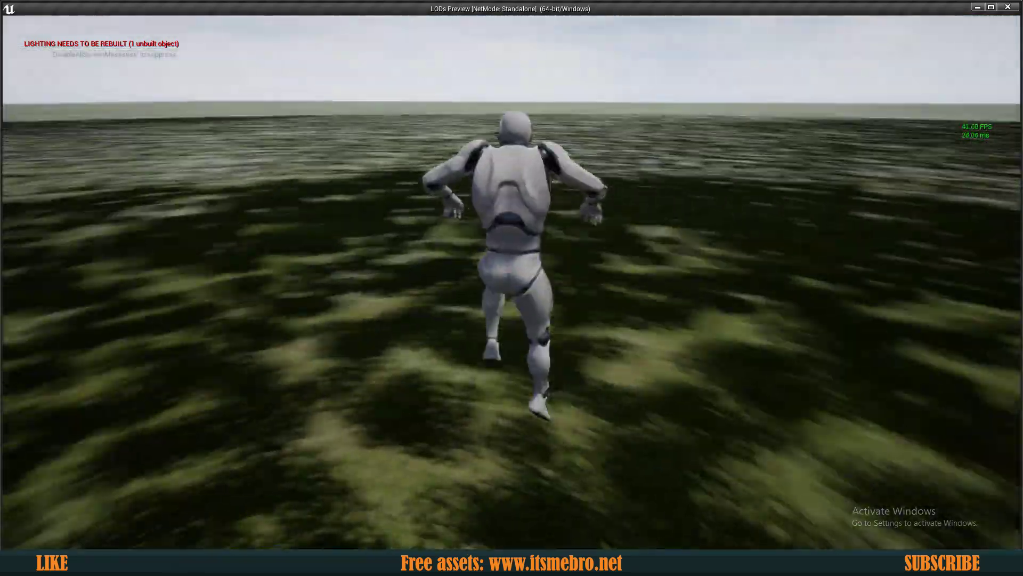
key("space")
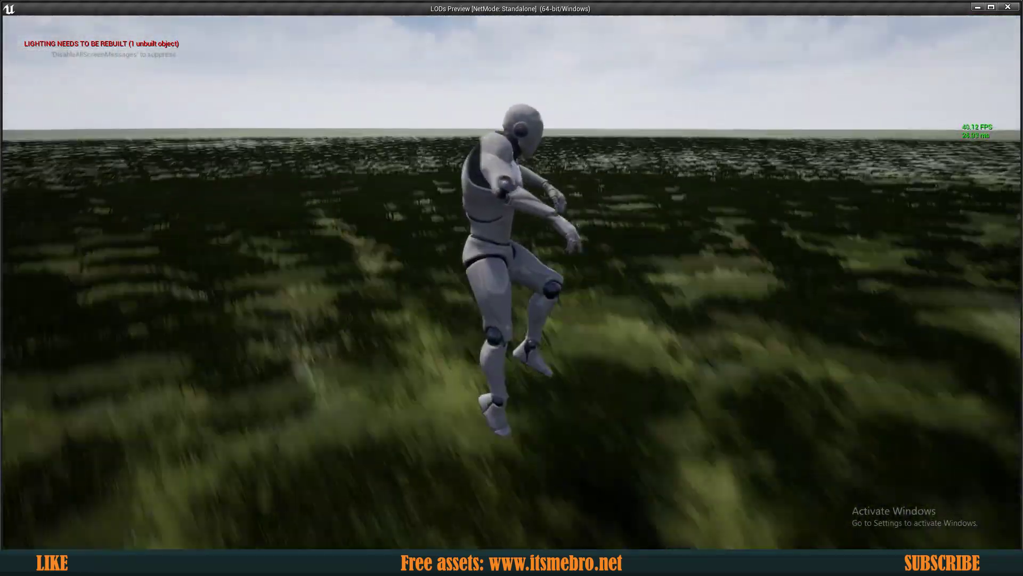
key("space")
key("a")
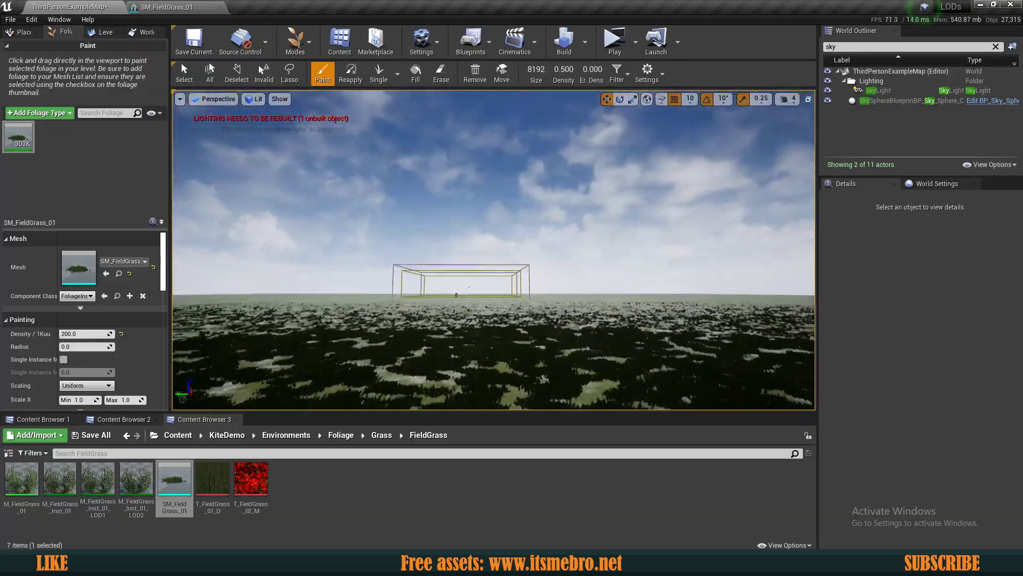
- Turn off Cast Shadow for the SM_FieldGrass_01 foliage type while viewing the painted grass up close
right_click_drag(493, 250, 541, 297)
key("w")
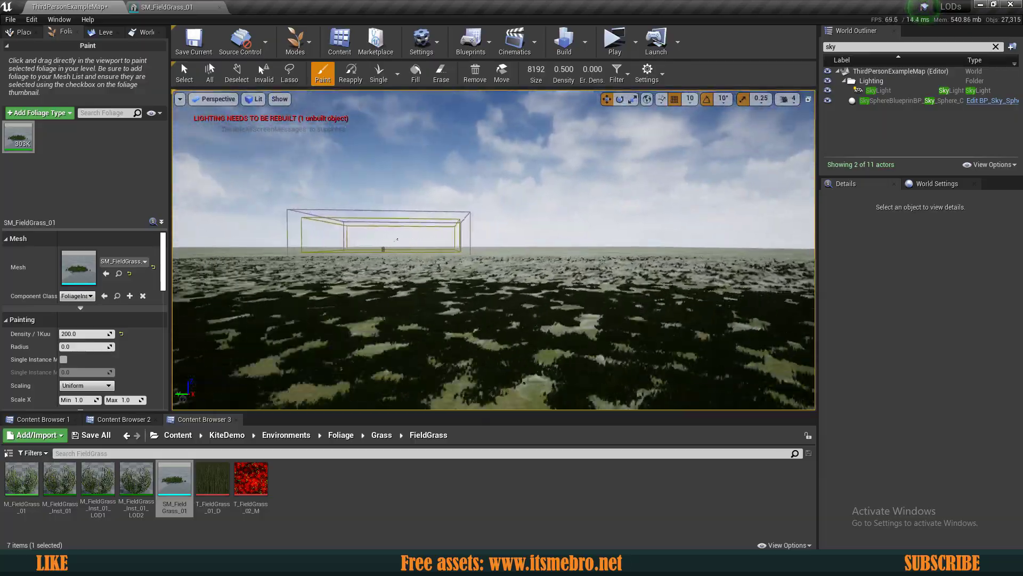
key("w")
right_click_drag(493, 250, 461, 250)
key("w")
left_click(23, 147)
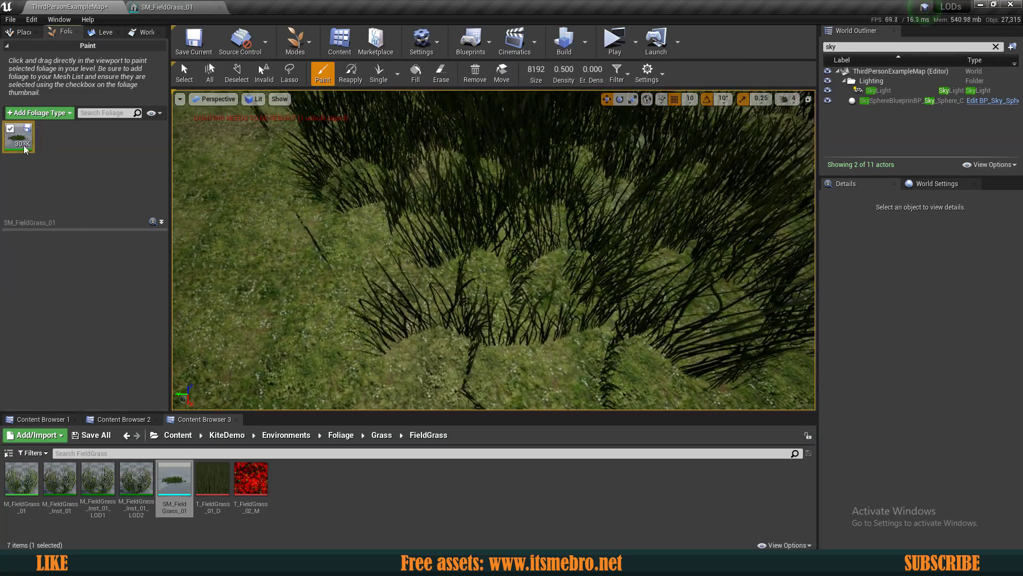
left_click(26, 147)
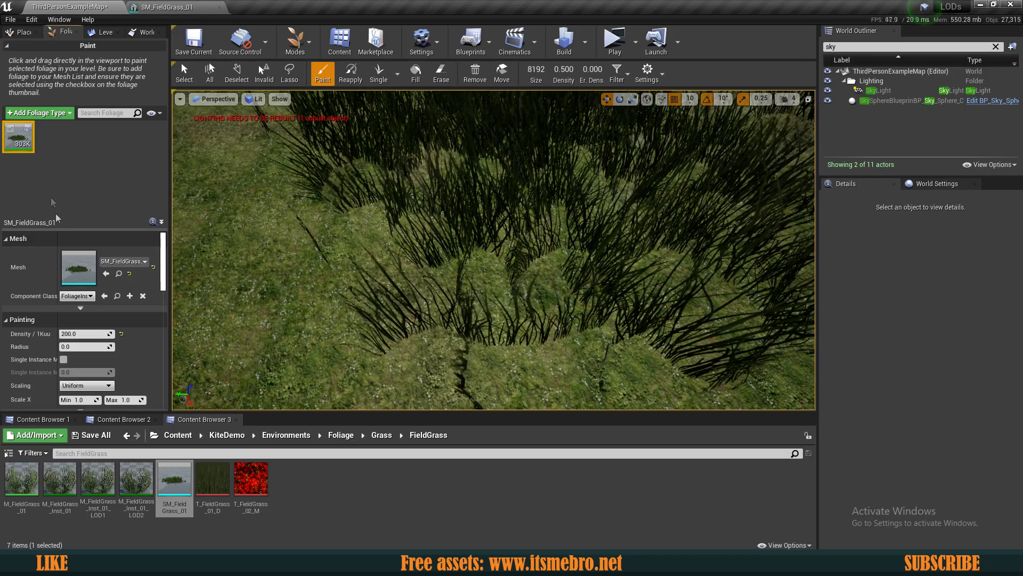
scroll(63, 318, "down", 10)
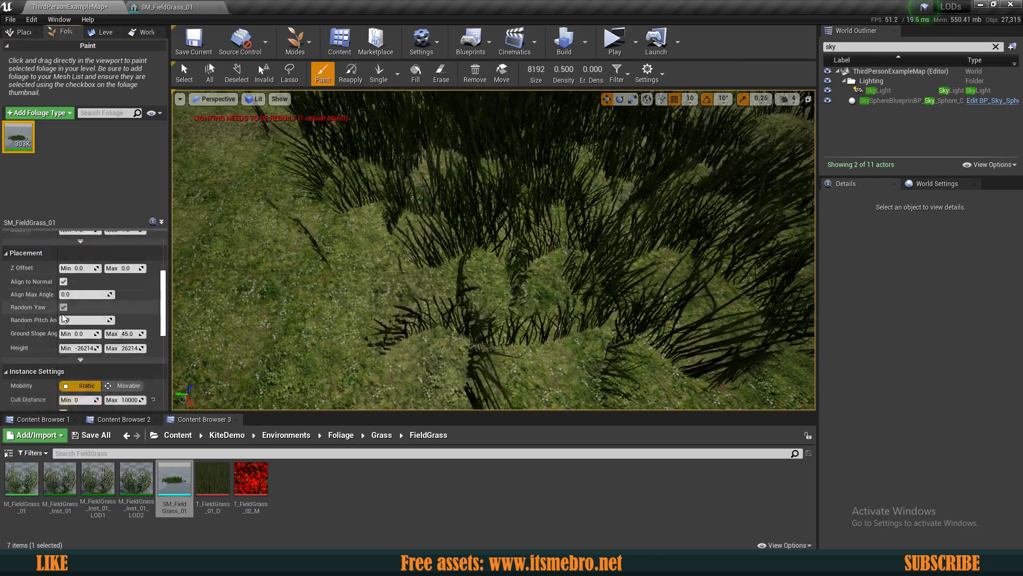
scroll(58, 317, "down", 4)
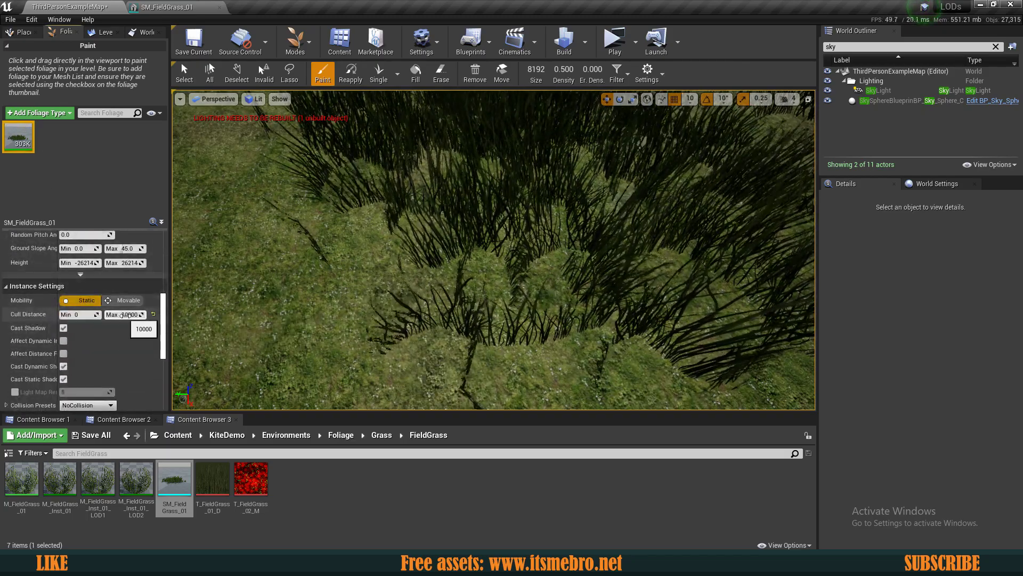
scroll(29, 312, "down", 1)
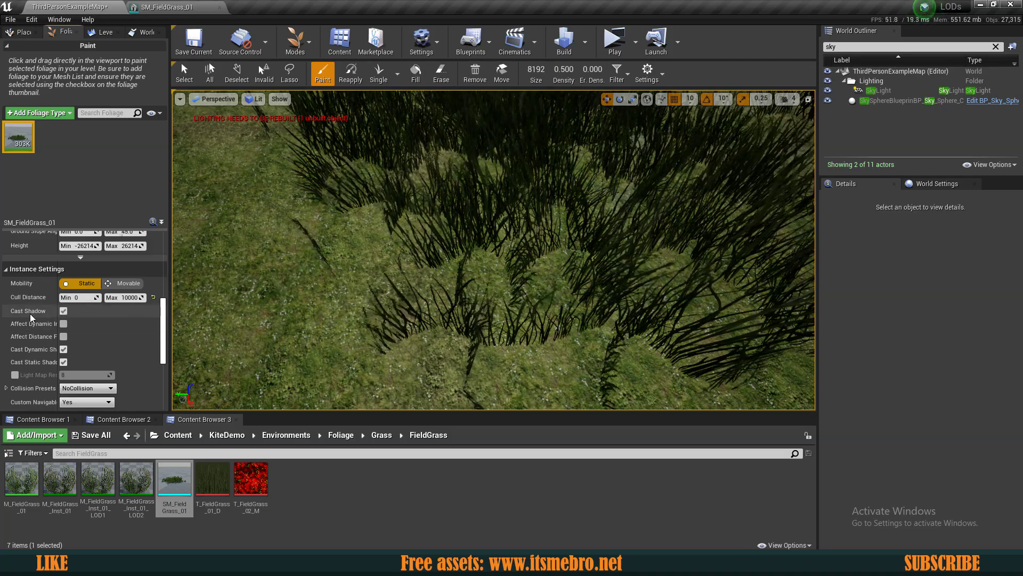
left_click(63, 310)
scroll(82, 329, "down", 2)
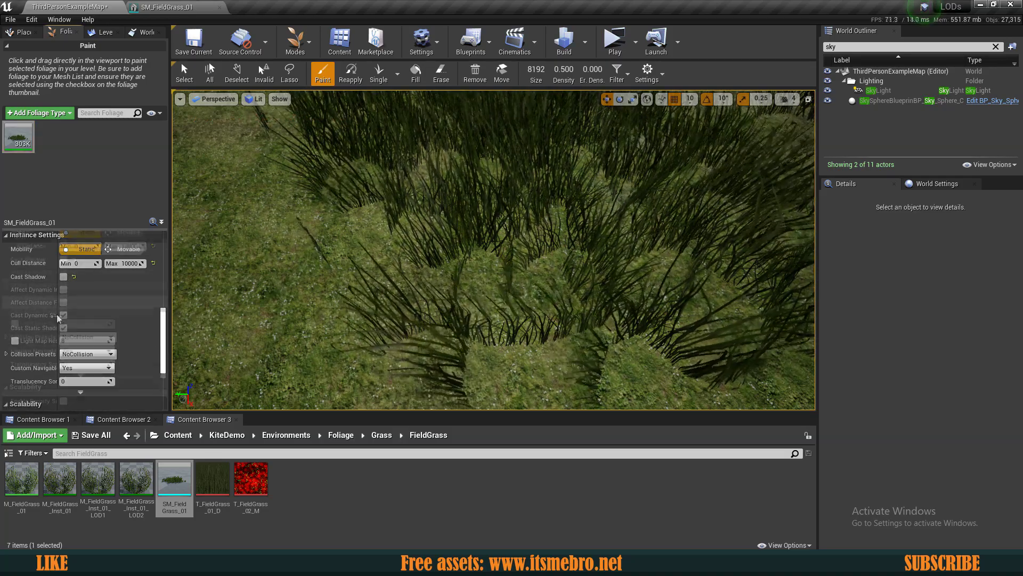
scroll(56, 314, "down", 9)
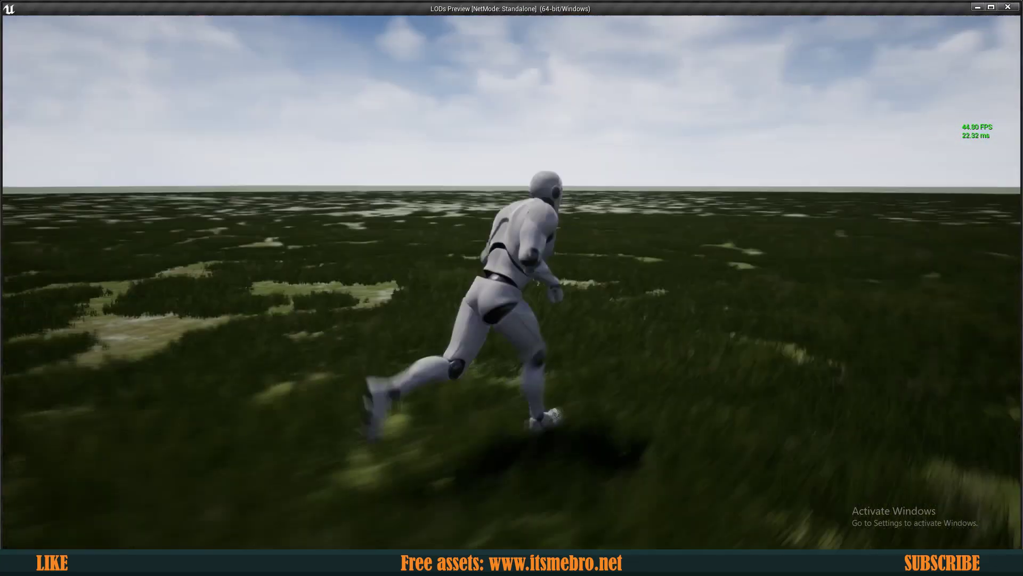
- Play-test the level with grass shadows disabled, running and jumping in several directions to examine the frame rate, and end the test
key("space")
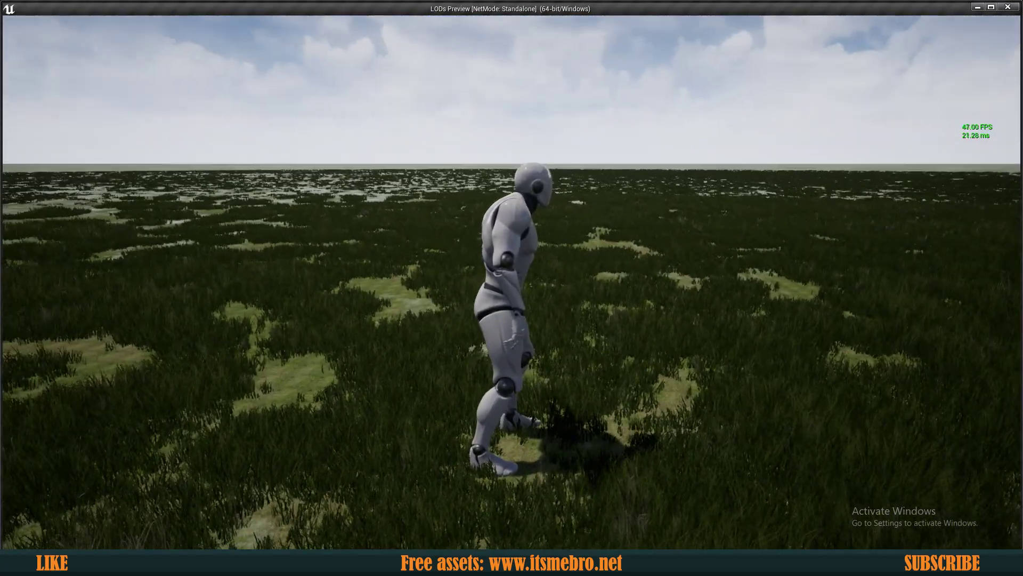
key("w")
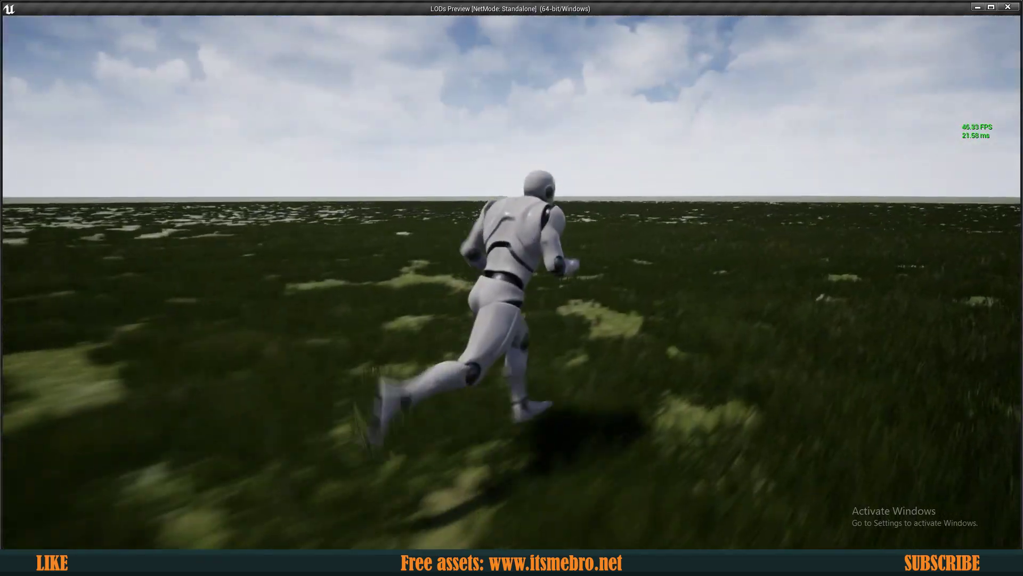
key("space")
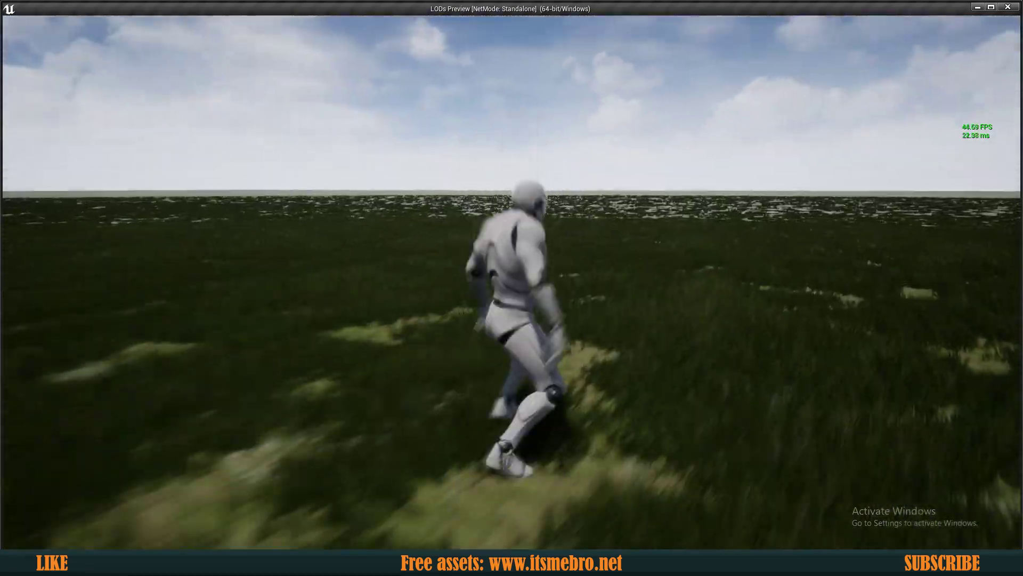
key("space")
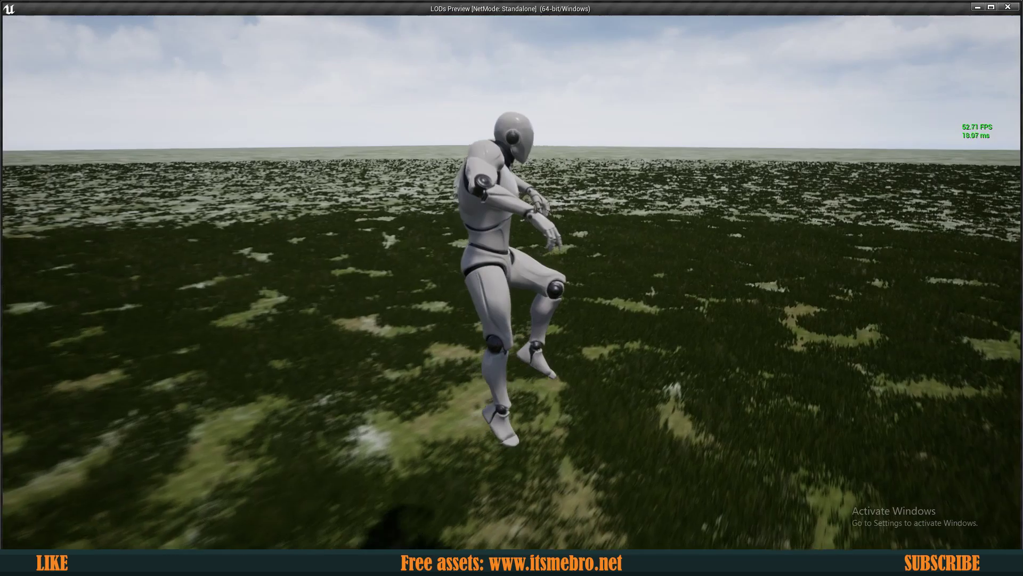
key("d")
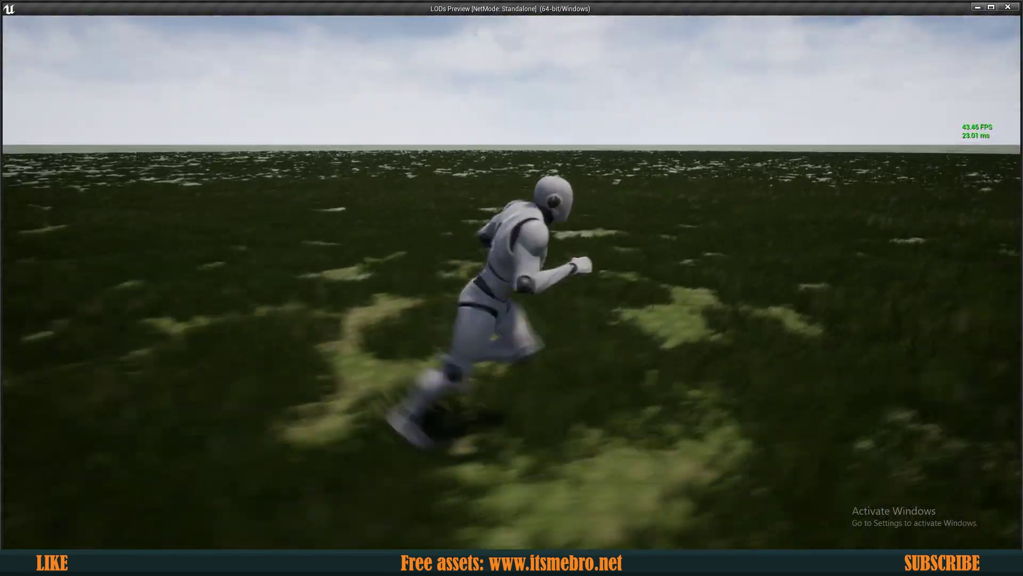
key("w")
key("d")
key("space")
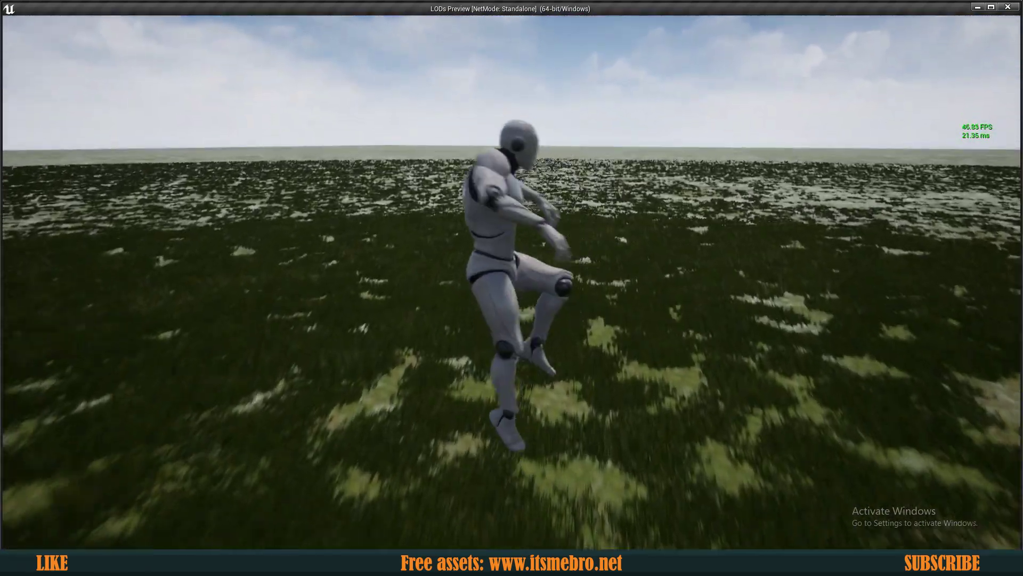
key("a")
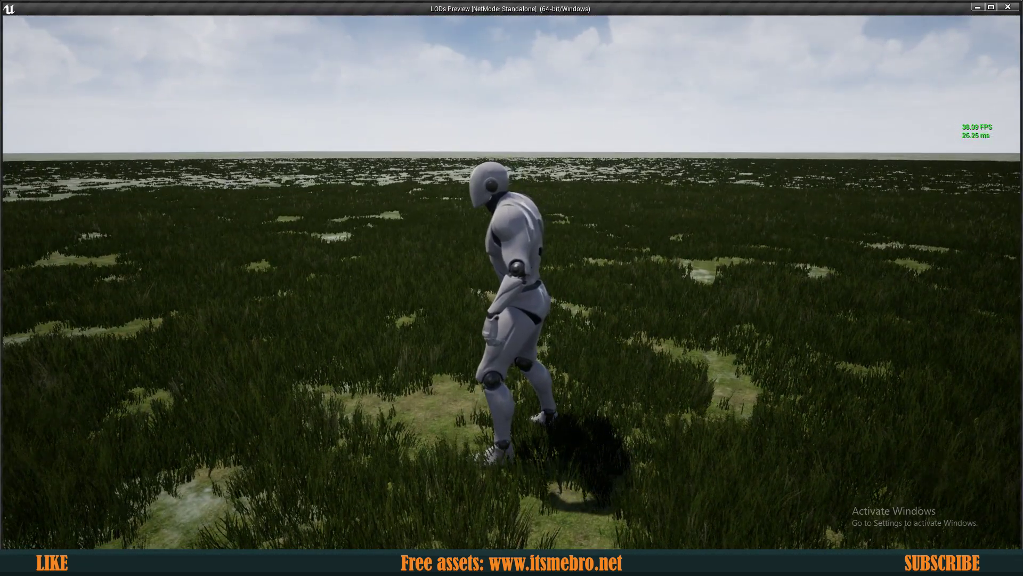
key("w")
key("d")
key("space")
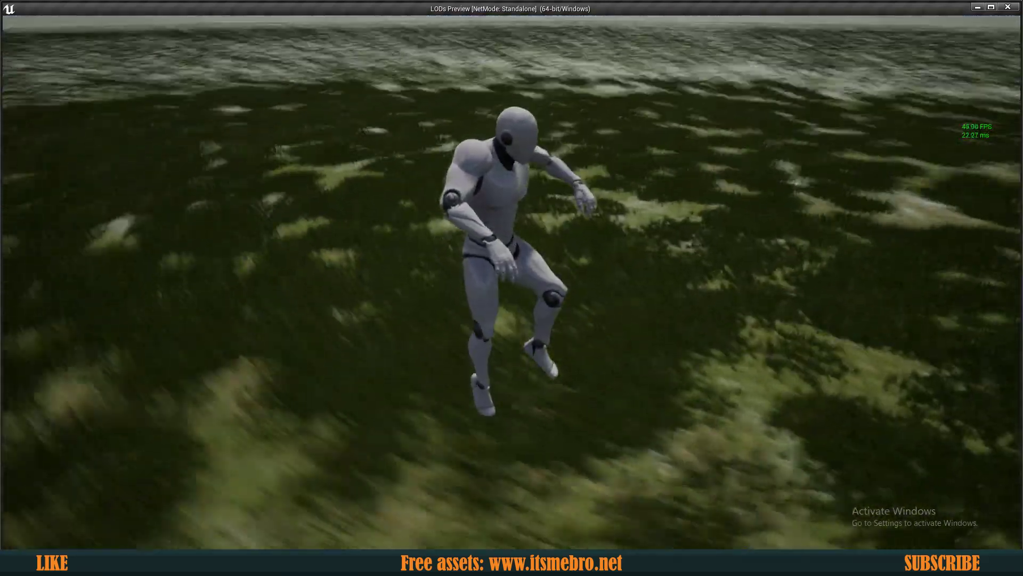
key("w")
key("Escape")
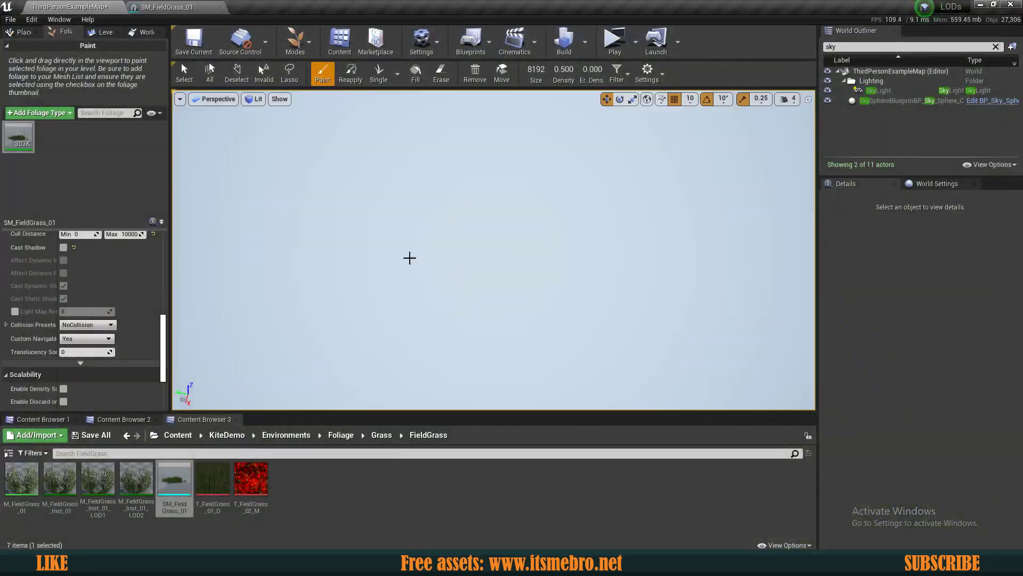
- Erase all the SM_FieldGrass_01 foliage from the ground plane, viewing the whole plane from above
key("s")
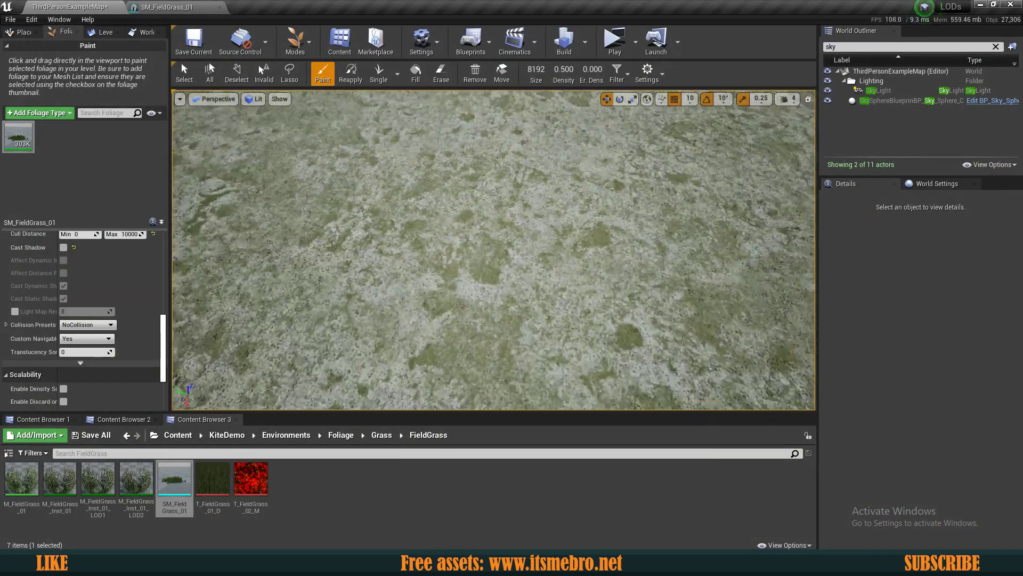
key("s")
mouse_move(493, 249)
right_mouse_down()
mouse_move(405, 249)
mouse_move(493, 250)
mouse_move(493, 264)
right_mouse_up()
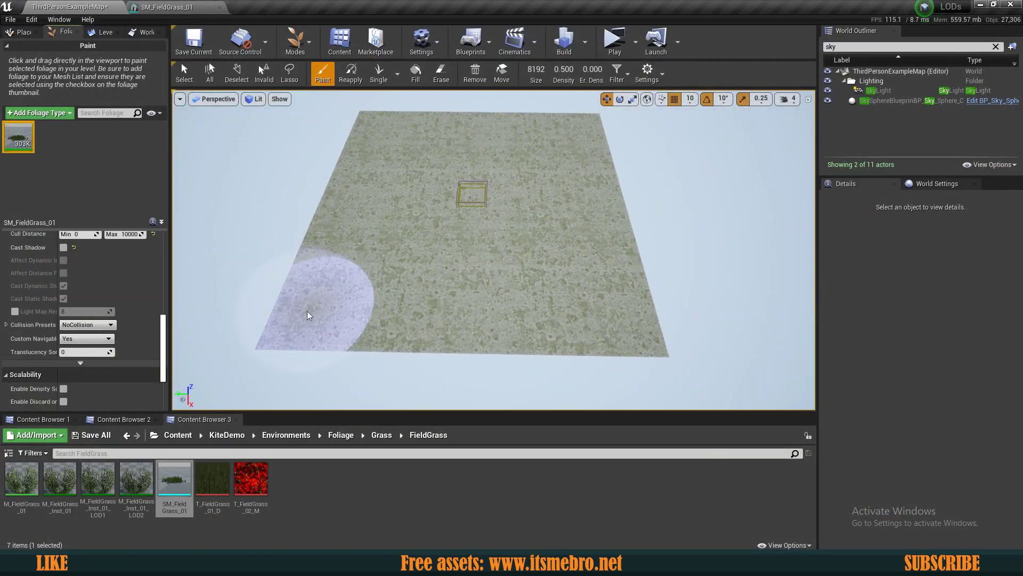
mouse_move(310, 313)
left_mouse_down("shift")
mouse_move(590, 320)
mouse_move(600, 269)
mouse_move(585, 124)
left_mouse_up("shift")
mouse_move(363, 116)
left_mouse_down()
mouse_move(324, 244)
mouse_move(385, 249)
mouse_move(436, 98)
mouse_move(436, 334)
mouse_move(464, 133)
mouse_move(505, 128)
mouse_move(583, 215)
left_mouse_up()
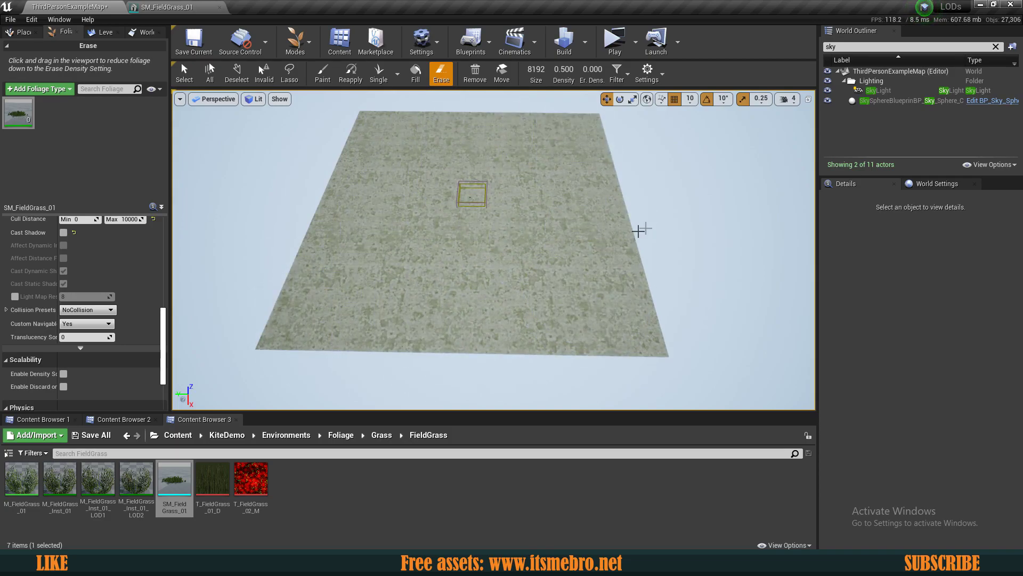
- Set the minimum Scale X of the SM_FieldGrass_01 foliage type to 0.2 in its painting settings
scroll(129, 291, "up", 14)
scroll(121, 299, "down", 2)
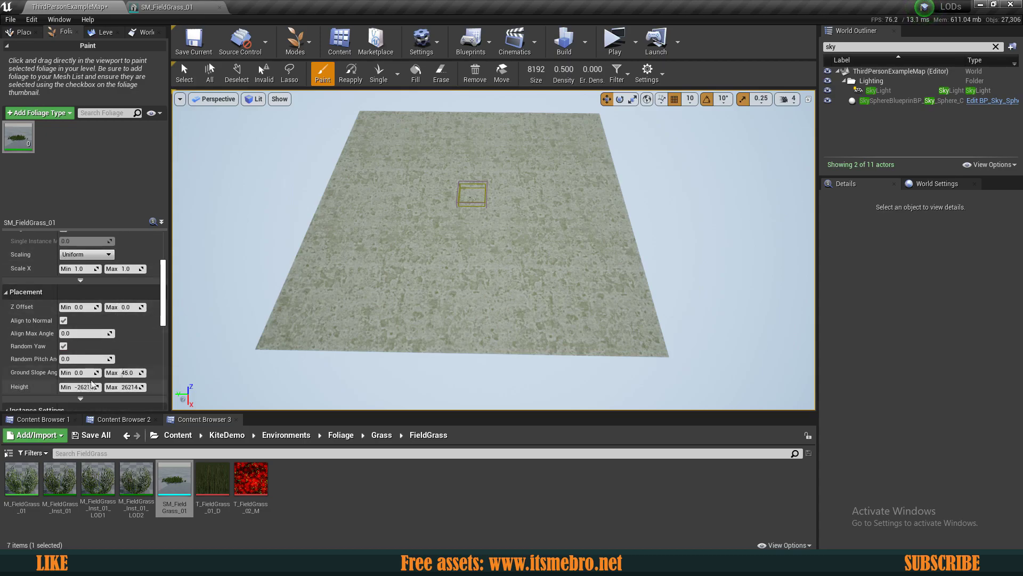
scroll(80, 368, "up", 3)
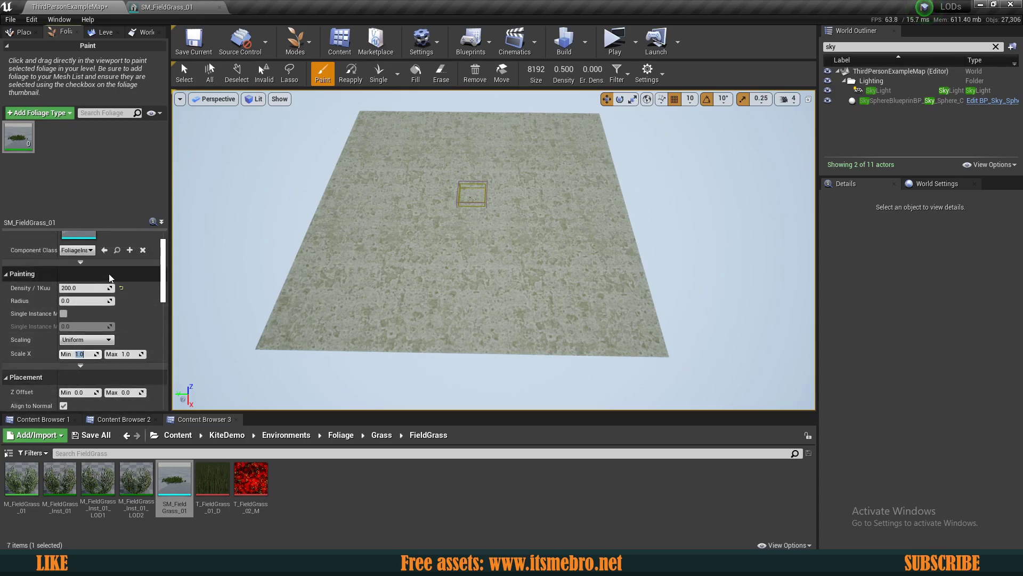
key("BackSpace")
type("0.2")
key("Tab")
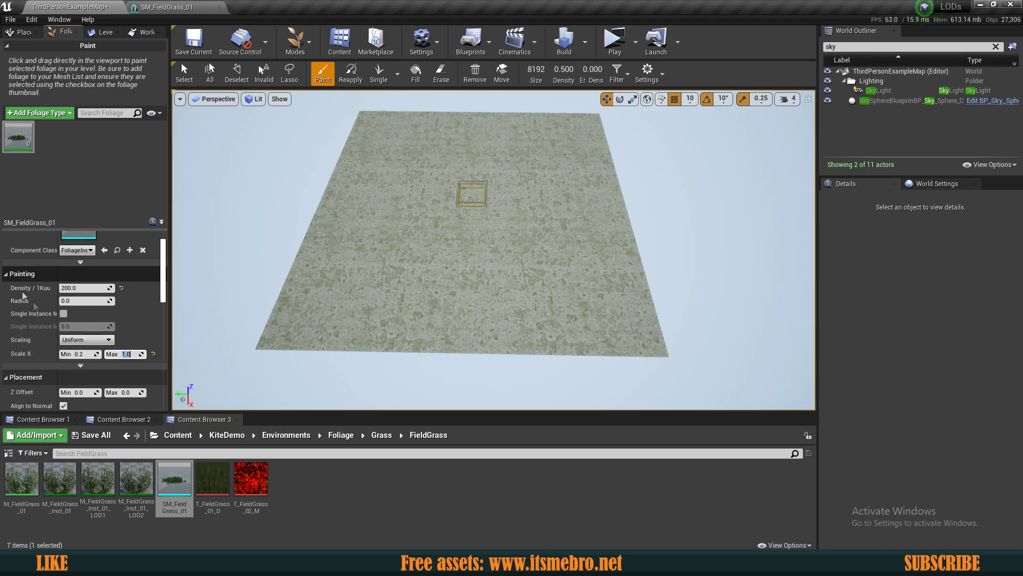
- Set the foliage type's painting density to 100 and its radius to 10
type("100")
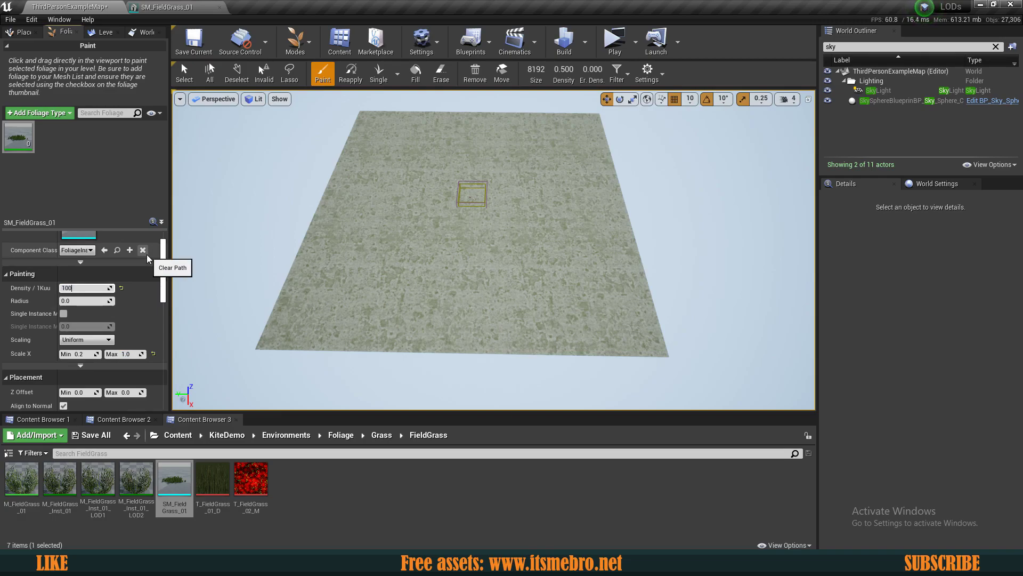
key("Tab")
type("10")
key("Return")
- Paint a patch of grass near the middle of the ground plane and move closer to inspect its spacing
mouse_move(468, 230)
left_mouse_down()
mouse_move(427, 224)
mouse_move(448, 219)
left_mouse_up()
key("w")
right_click_drag(447, 219, 448, 186)
scroll(463, 213, "up", 8)
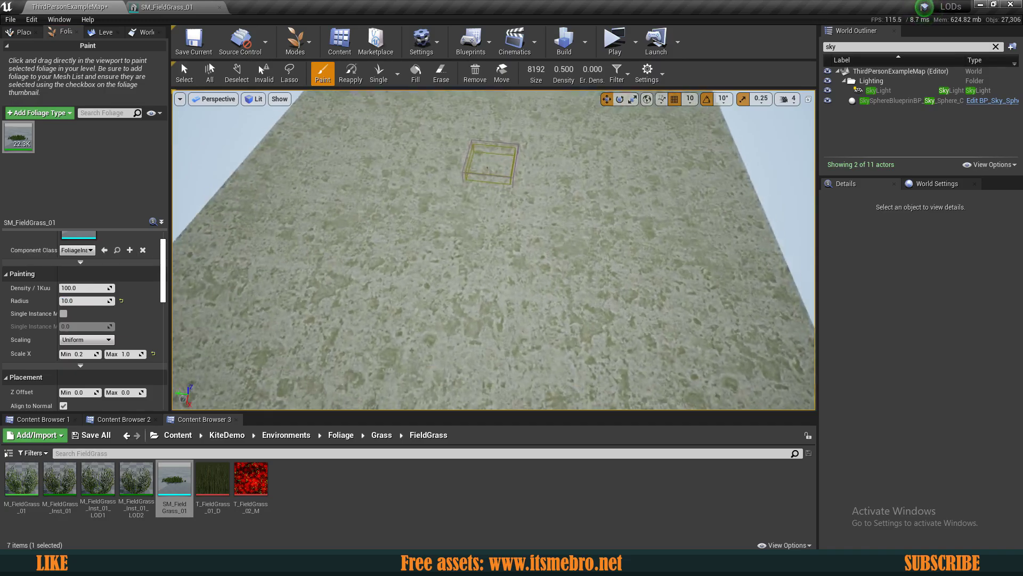
right_click_drag(493, 250, 464, 227)
key("w")
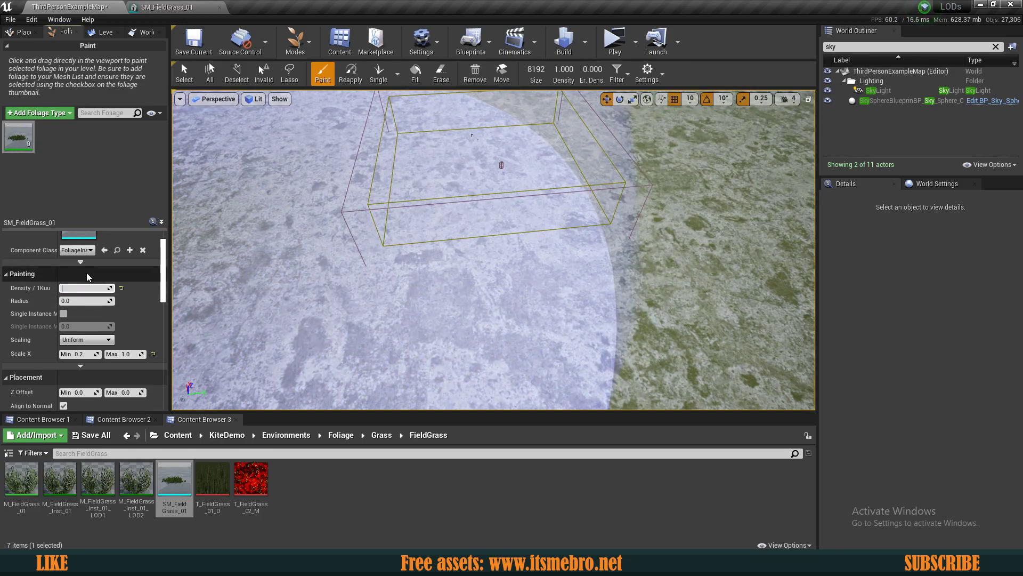
- Set the foliage density to 500 and the radius to 50, paint grass over the ground, and view its distribution
key("Tab")
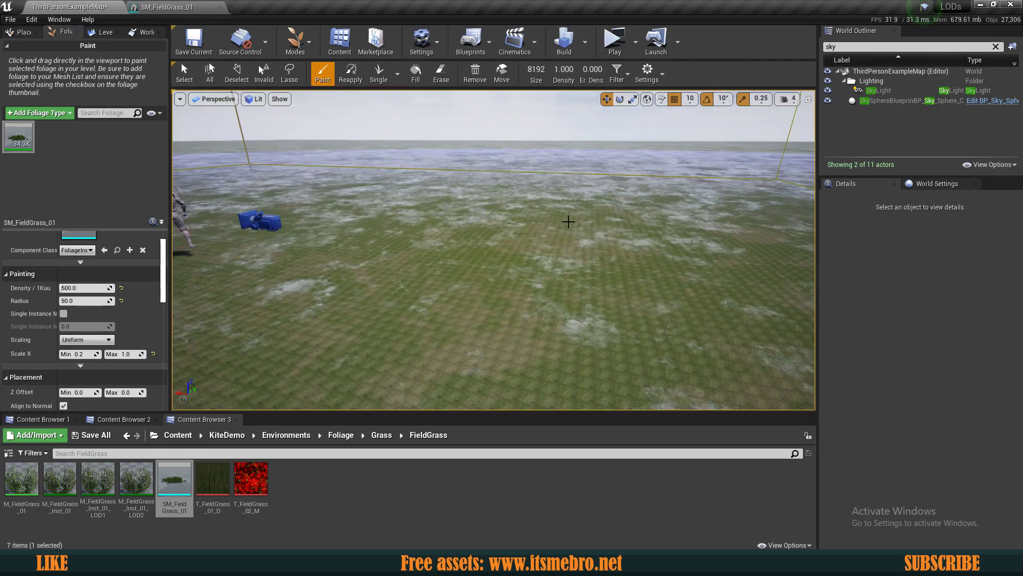
right_click_drag(678, 221, 538, 224)
left_click(677, 221)
right_click_drag(678, 220, 677, 304)
key("w")
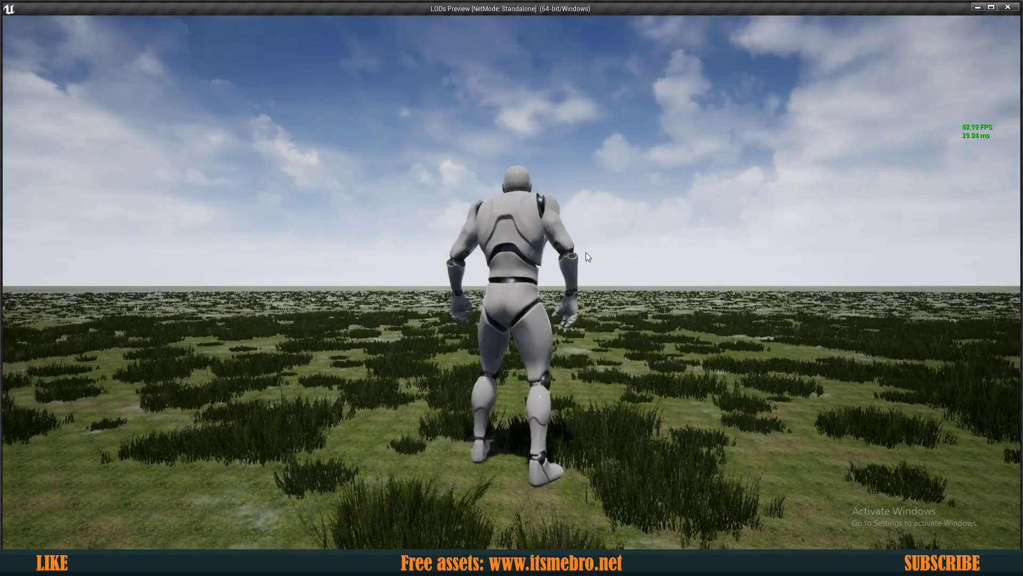
- Run and jump the character across the painted grass to check the frame rate, and end the play test
left_click(586, 256)
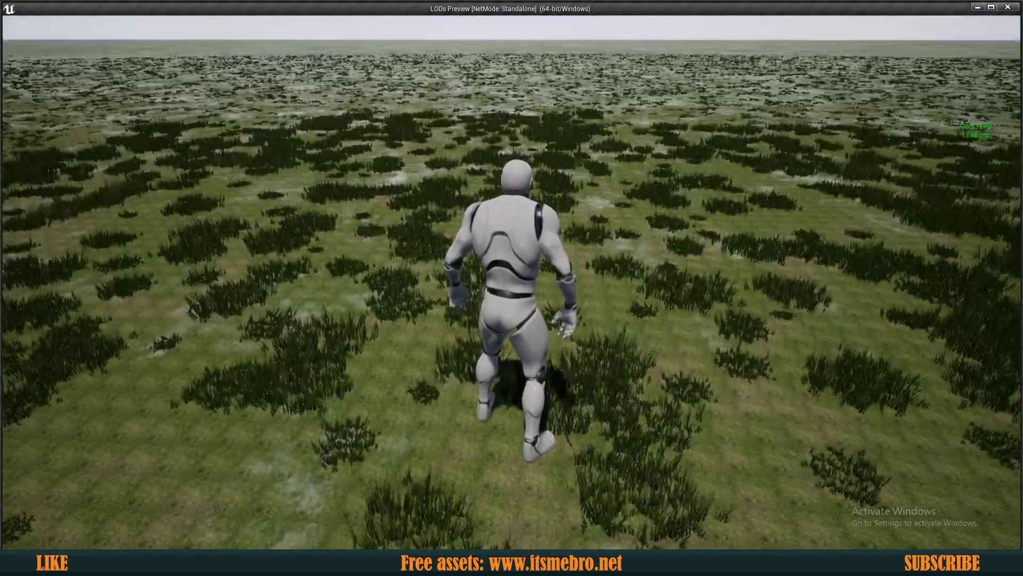
key("w")
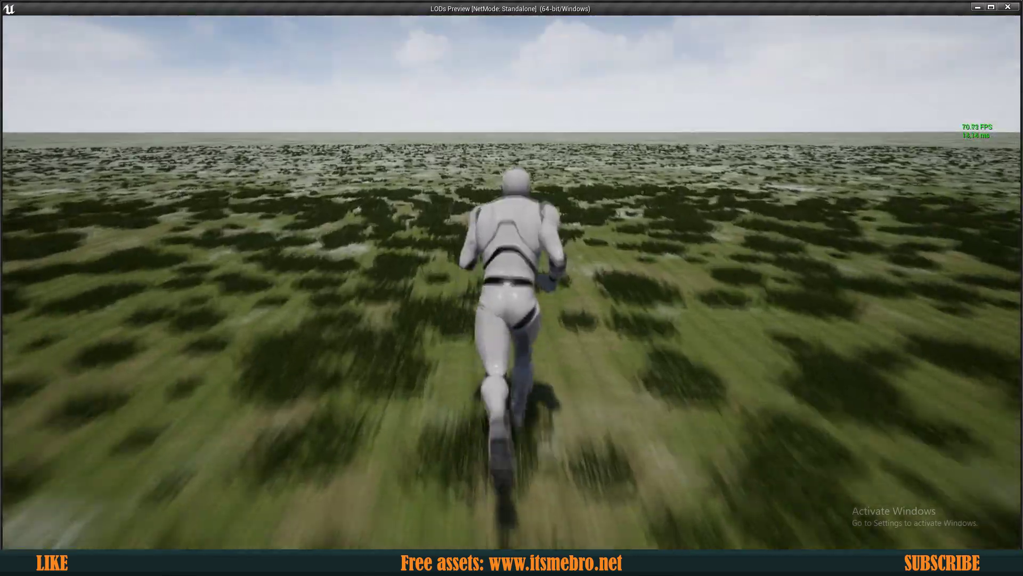
key("space")
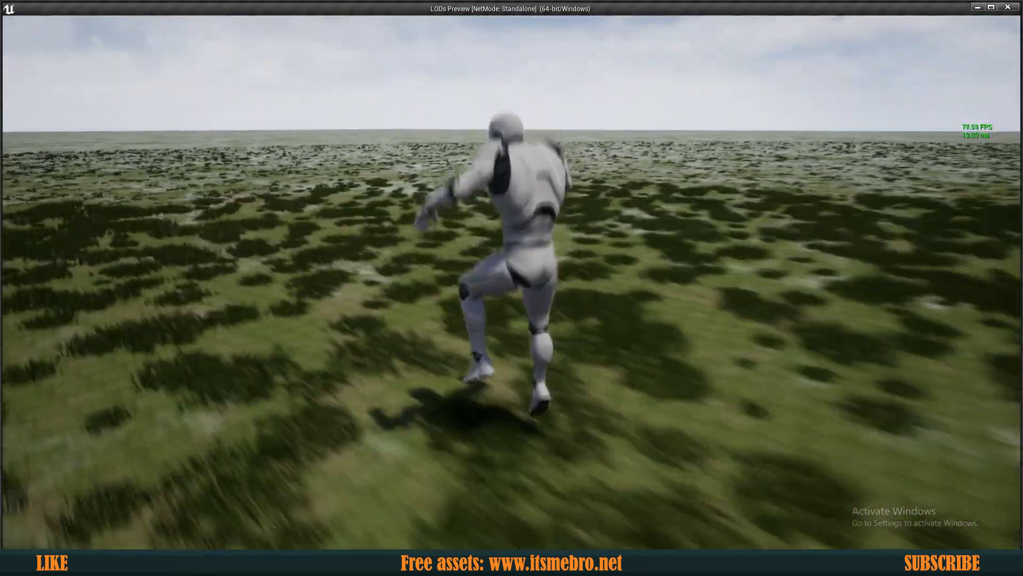
key("space")
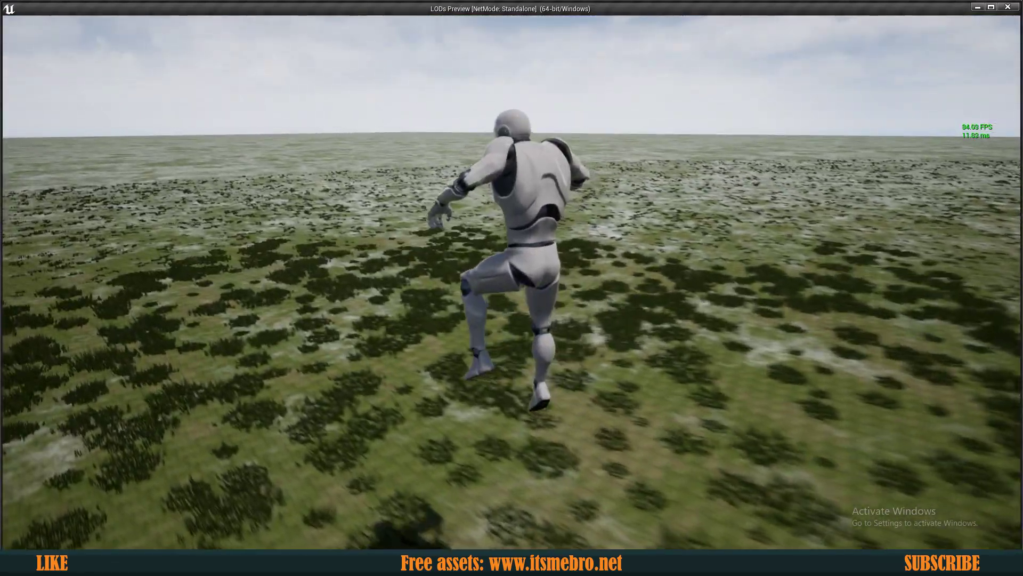
key("Escape")
- Paint more SM_FieldGrass_01 over the bare parts of the ground plane at density 500 and radius 50
right_click_drag(512, 250, 512, 255)
right_click_drag(642, 273, 522, 303)
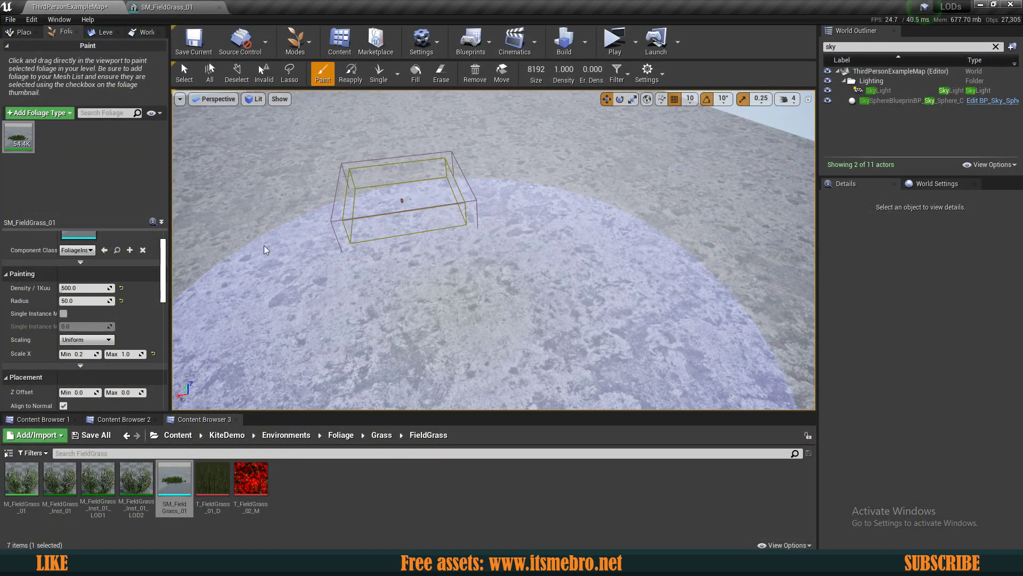
mouse_move(264, 245)
left_mouse_down()
mouse_move(239, 150)
mouse_move(267, 101)
mouse_move(318, 105)
left_mouse_up()
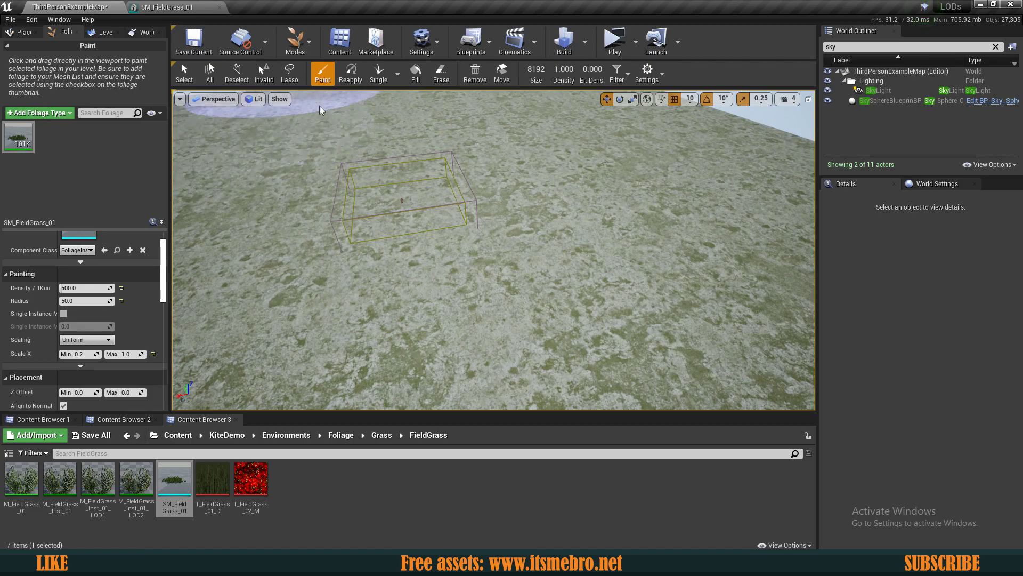
left_click_drag(427, 120, 423, 121)
left_click_drag(506, 126, 527, 128)
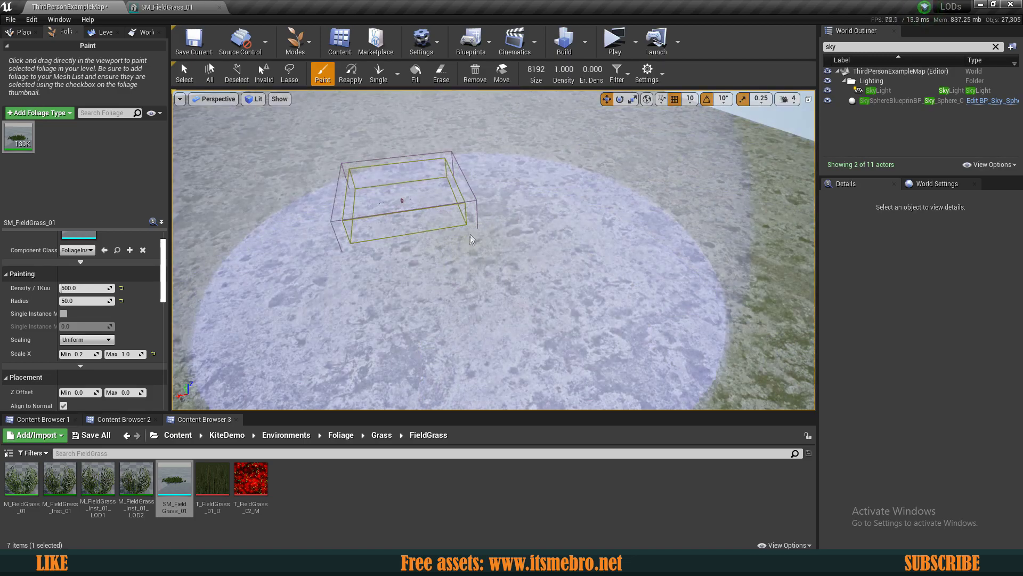
- Play-test the level with the extended grass, running and jumping to examine its look and frame rate, and stop the test
left_click(615, 41)
key("w")
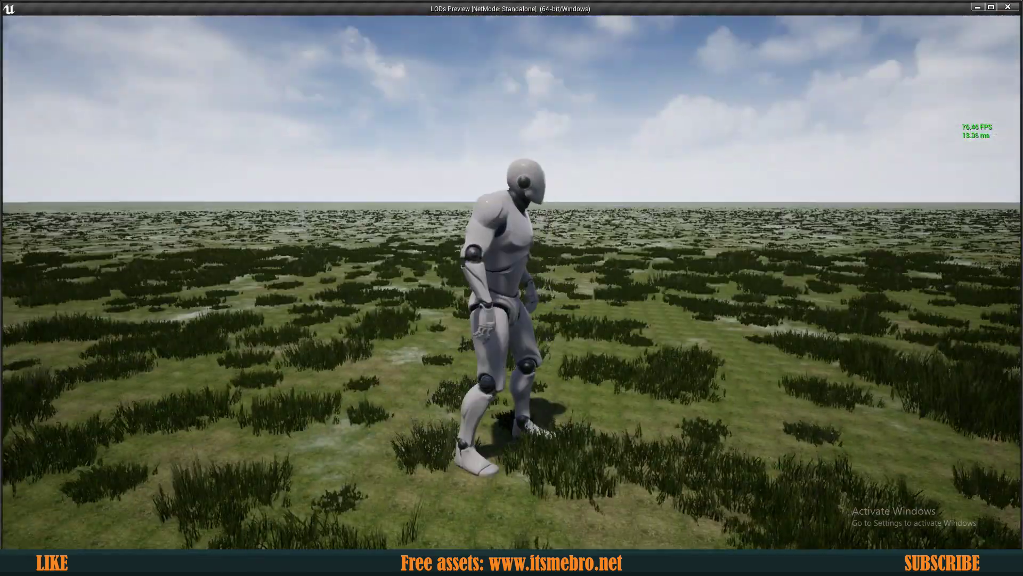
key("w")
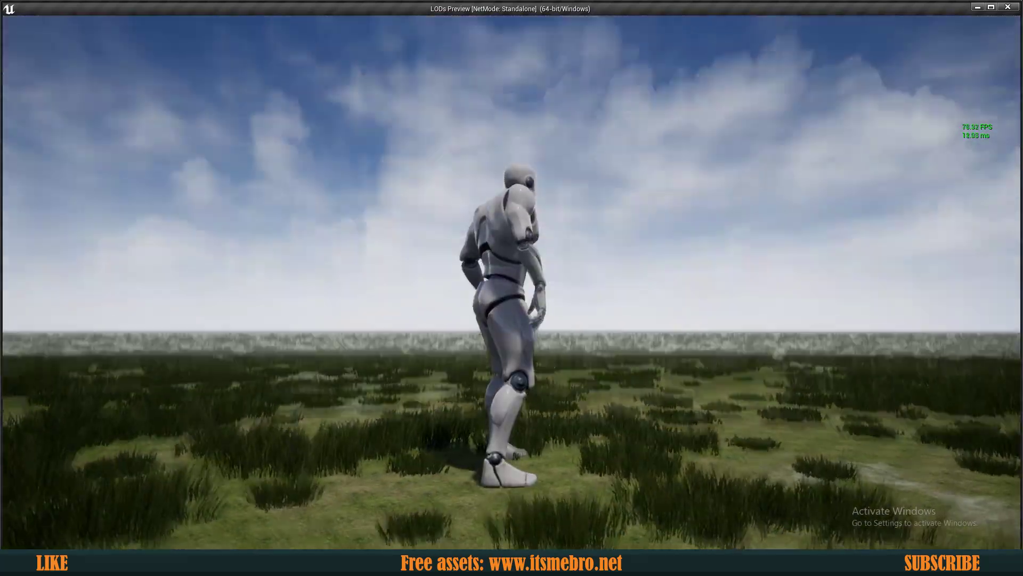
key("w")
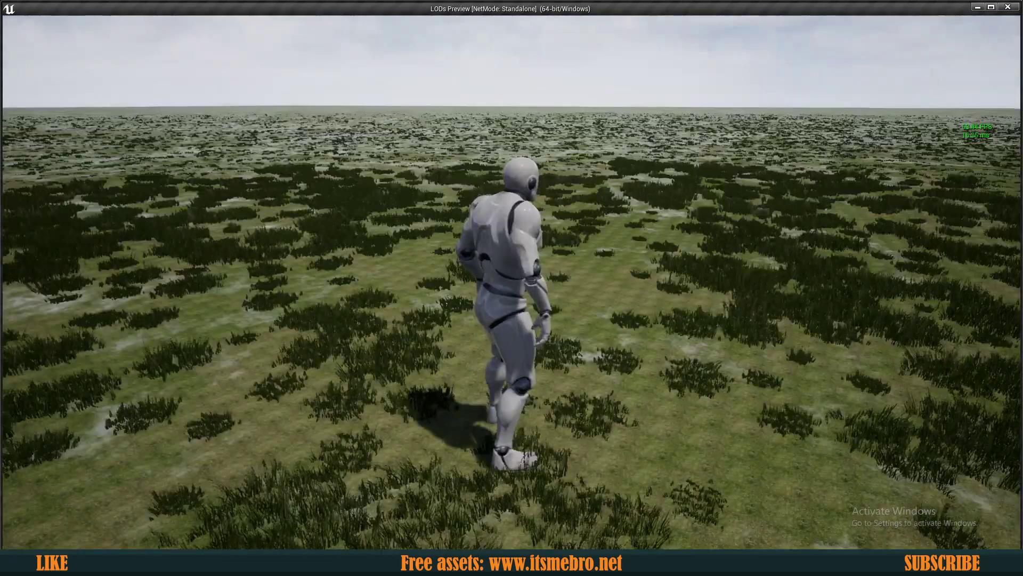
key("w")
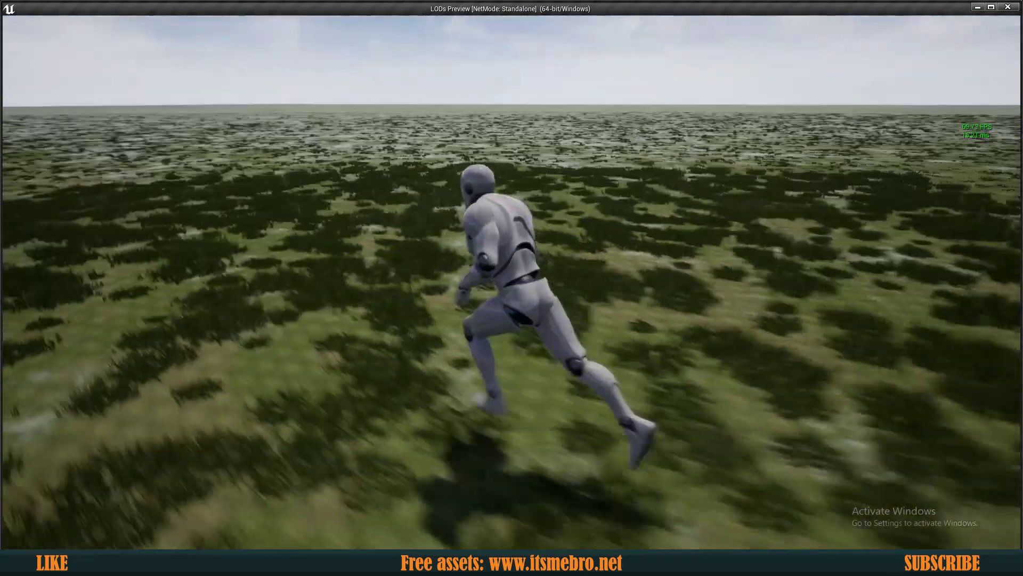
key("space")
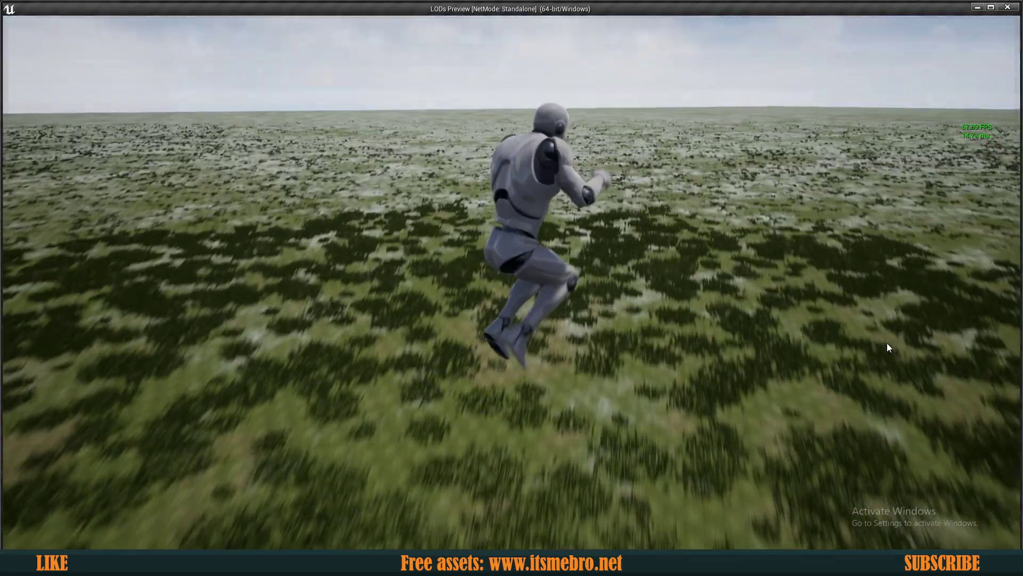
key("Escape")
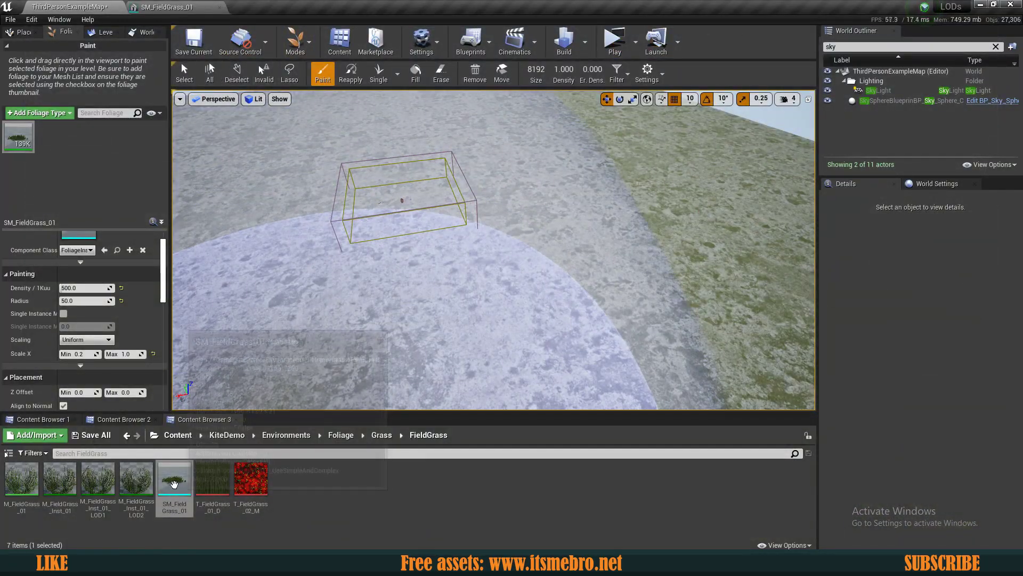
- Open the SM_FieldGrass_01 mesh, show LOD 2, set its Percent Triangles to 4 and apply the reduction
double_click(178, 481)
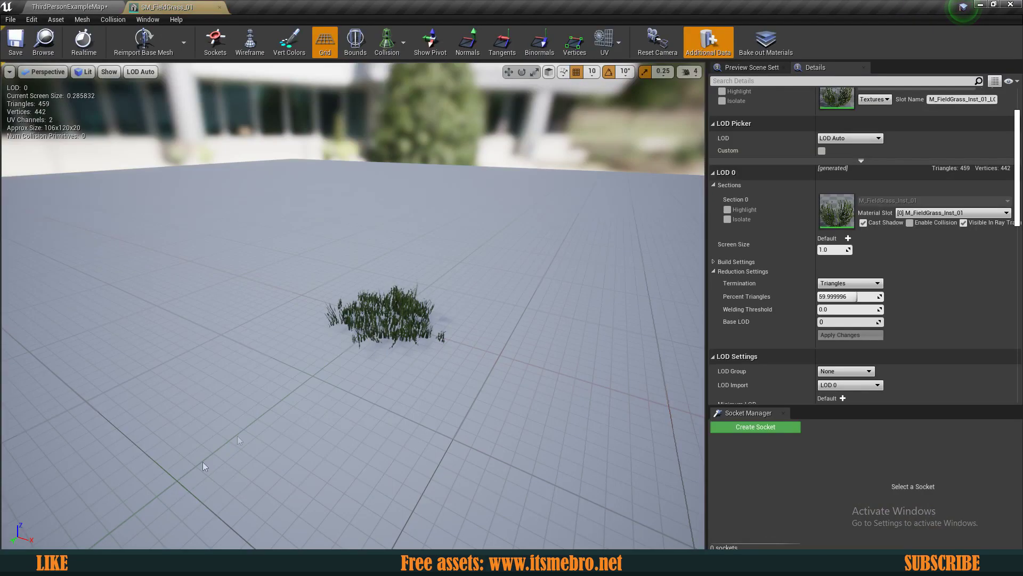
left_click(847, 139)
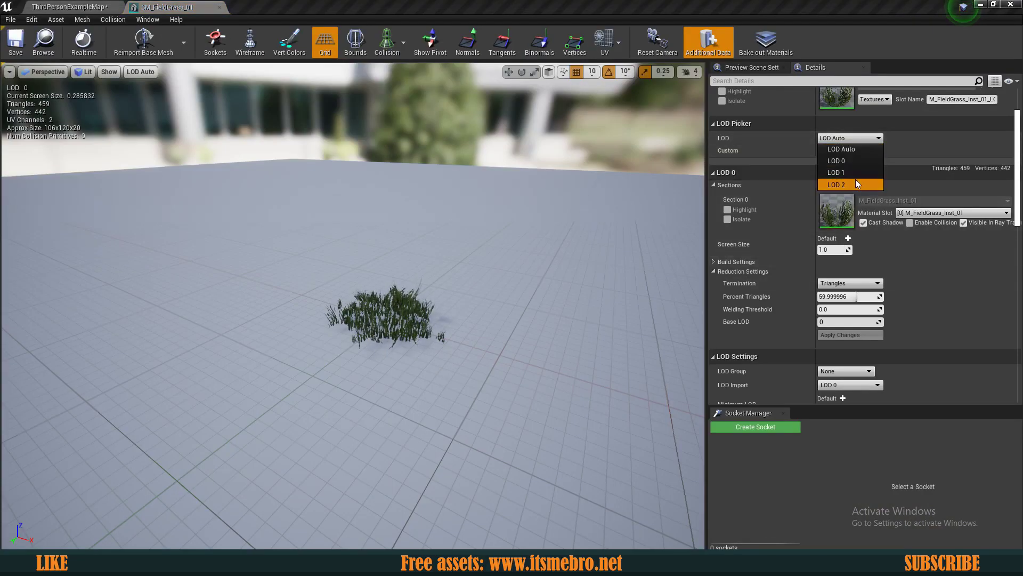
left_click(853, 182)
right_click_drag(543, 258, 544, 274)
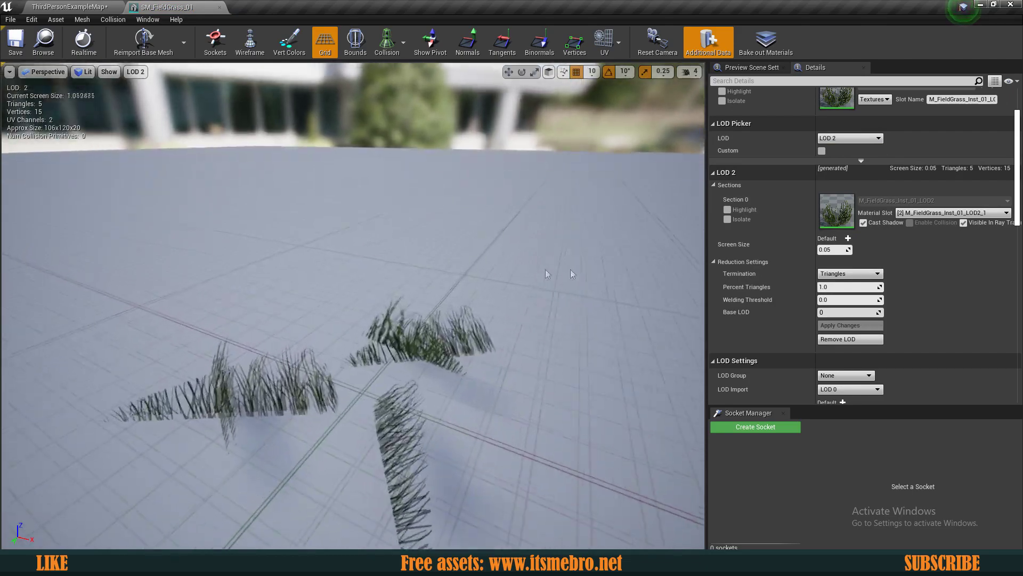
left_click(828, 286)
type("4")
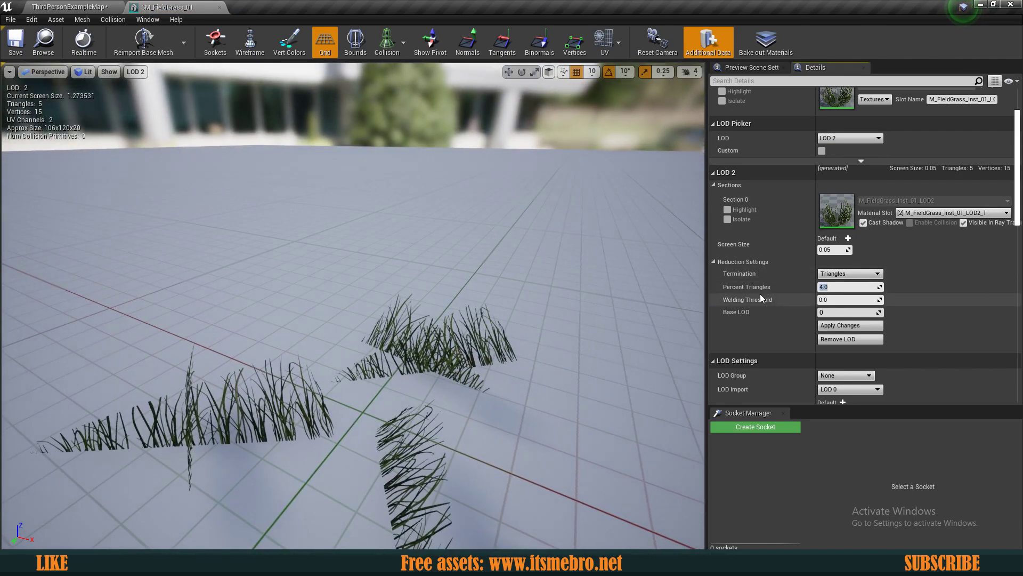
left_click(852, 325)
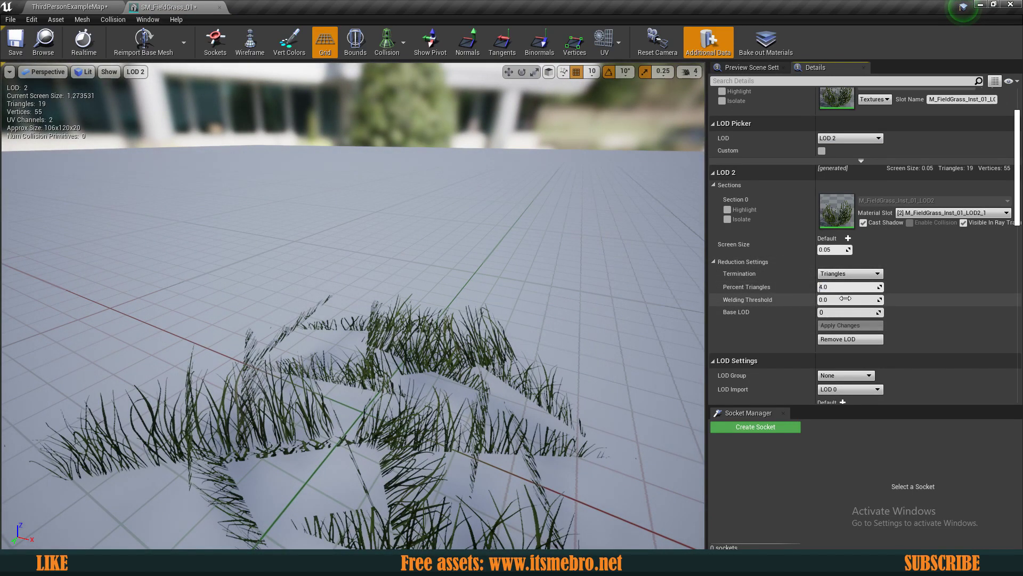
left_click(865, 326)
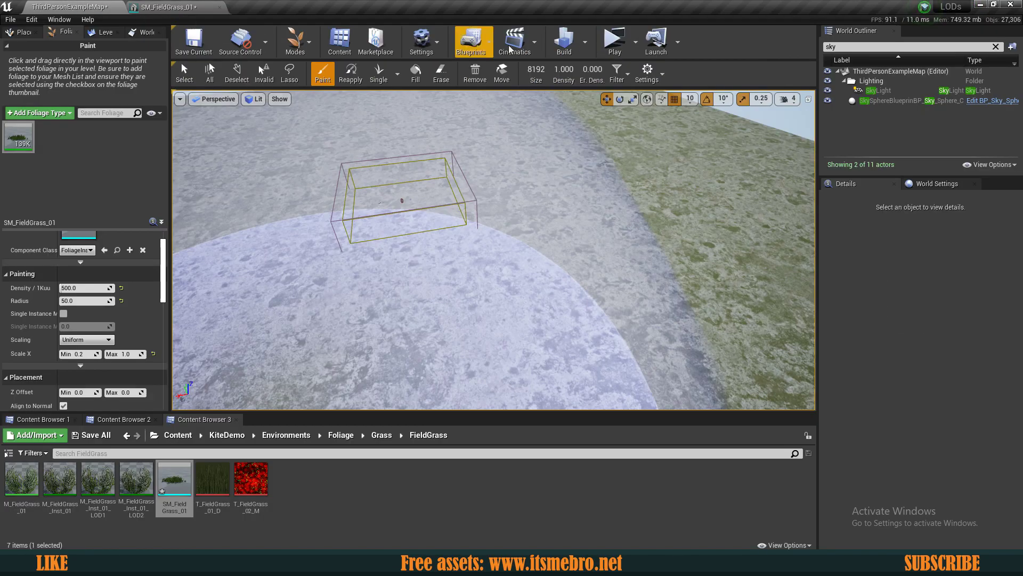
- Play-test the level again, running and jumping in several directions to examine the distant grass and frame rate with the revised LOD 2
left_click(616, 42)
key("w")
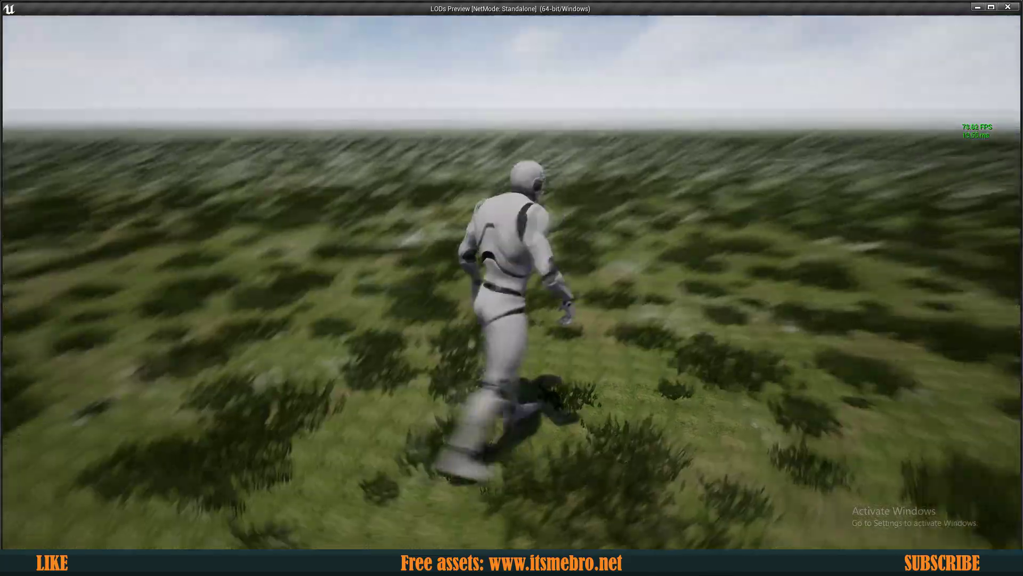
key("space")
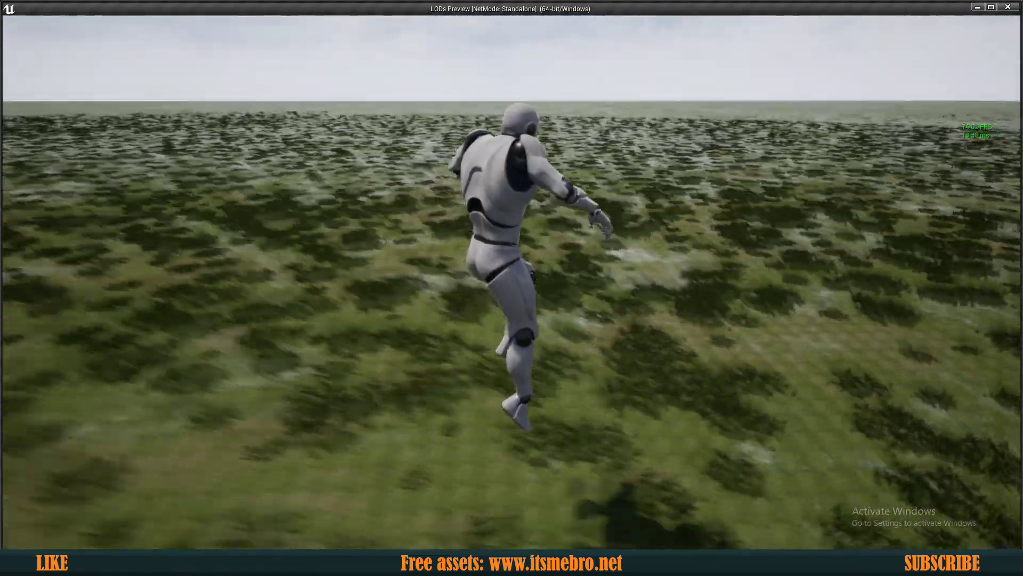
key("space")
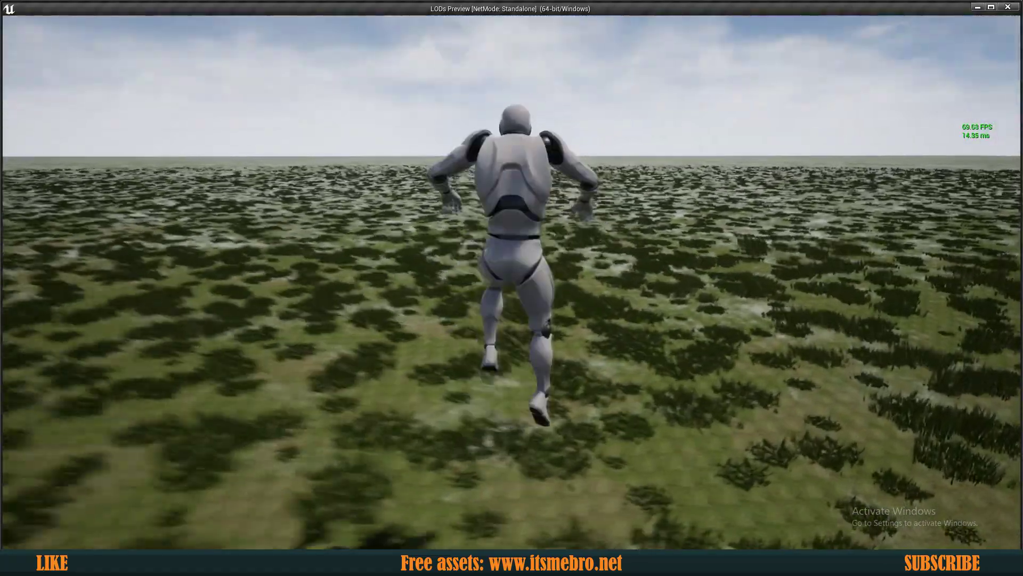
key("s")
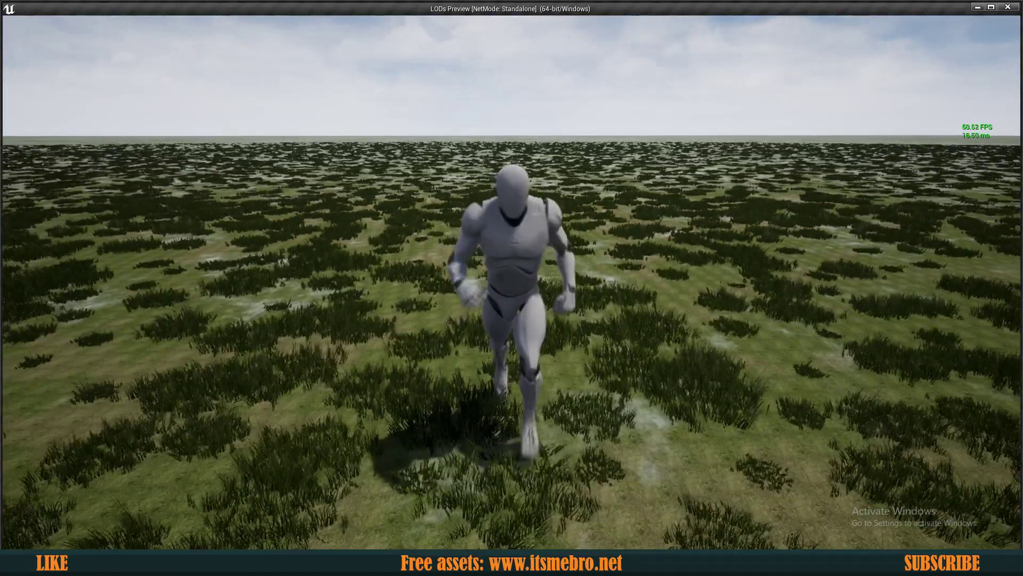
key("w")
key("d")
key("space")
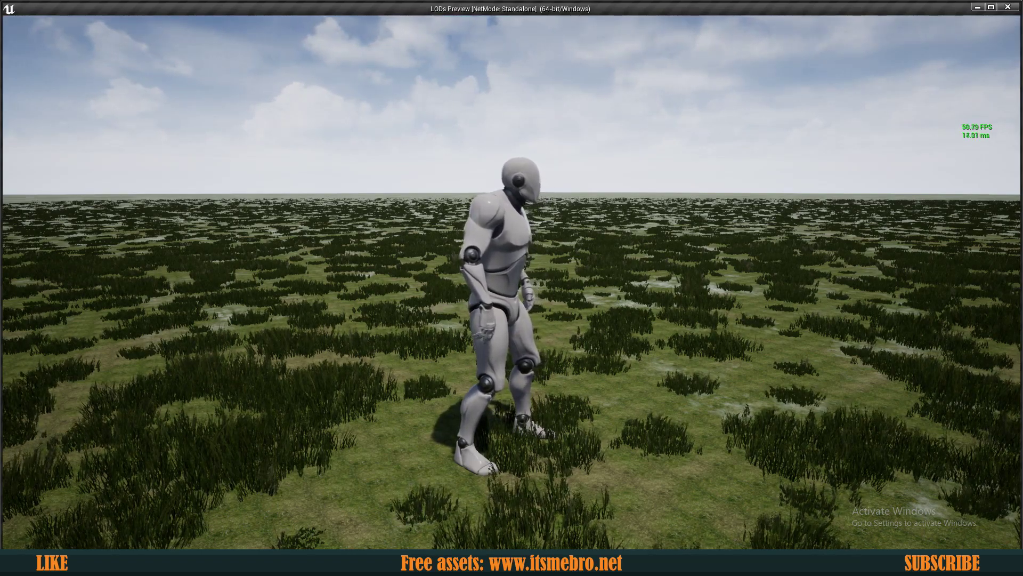
key("w")
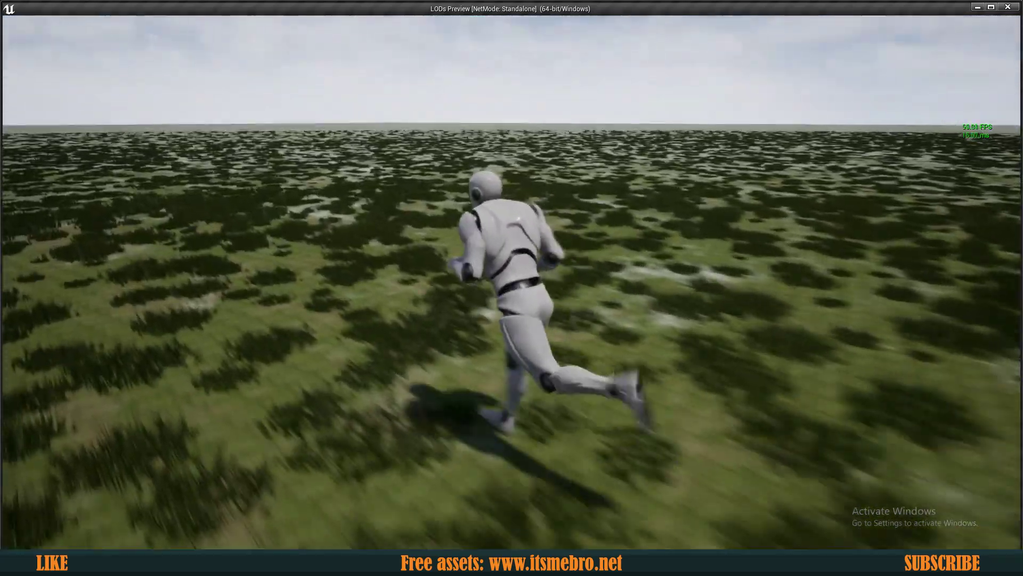
key("space")
key("space")
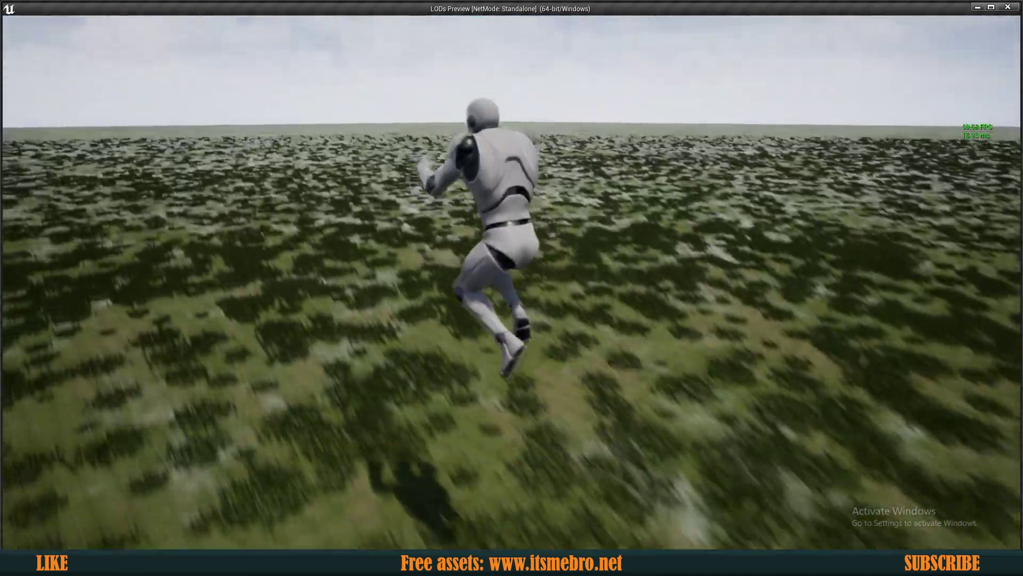
key("w")
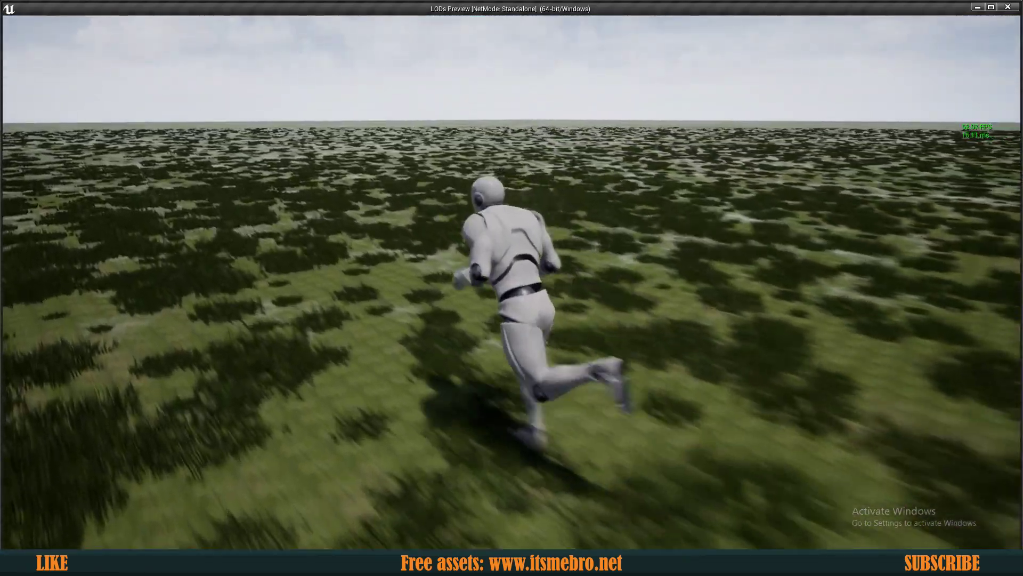